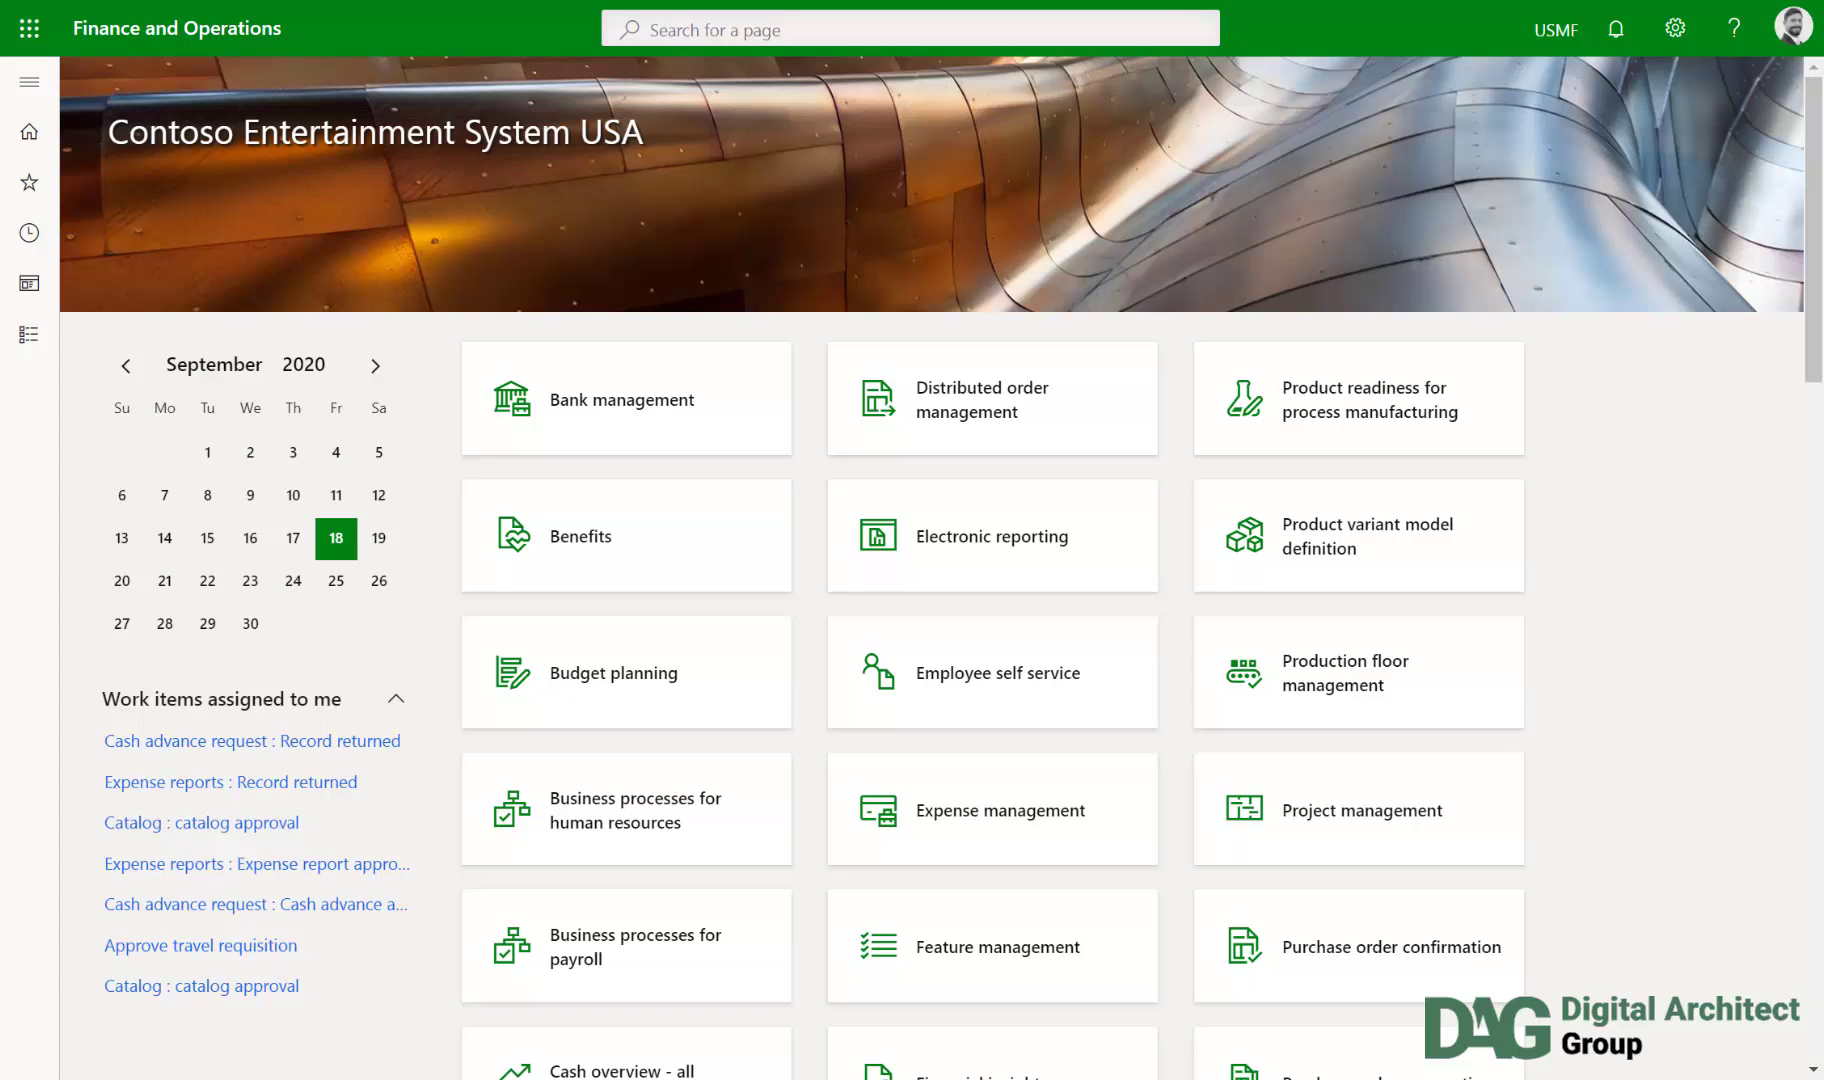
# Step: Go to System administration > Setup > Direct connect > API connections
pyautogui.click(29, 81)
pyautogui.scroll(-2, 113, 722)
pyautogui.scroll(-8, 113, 722)
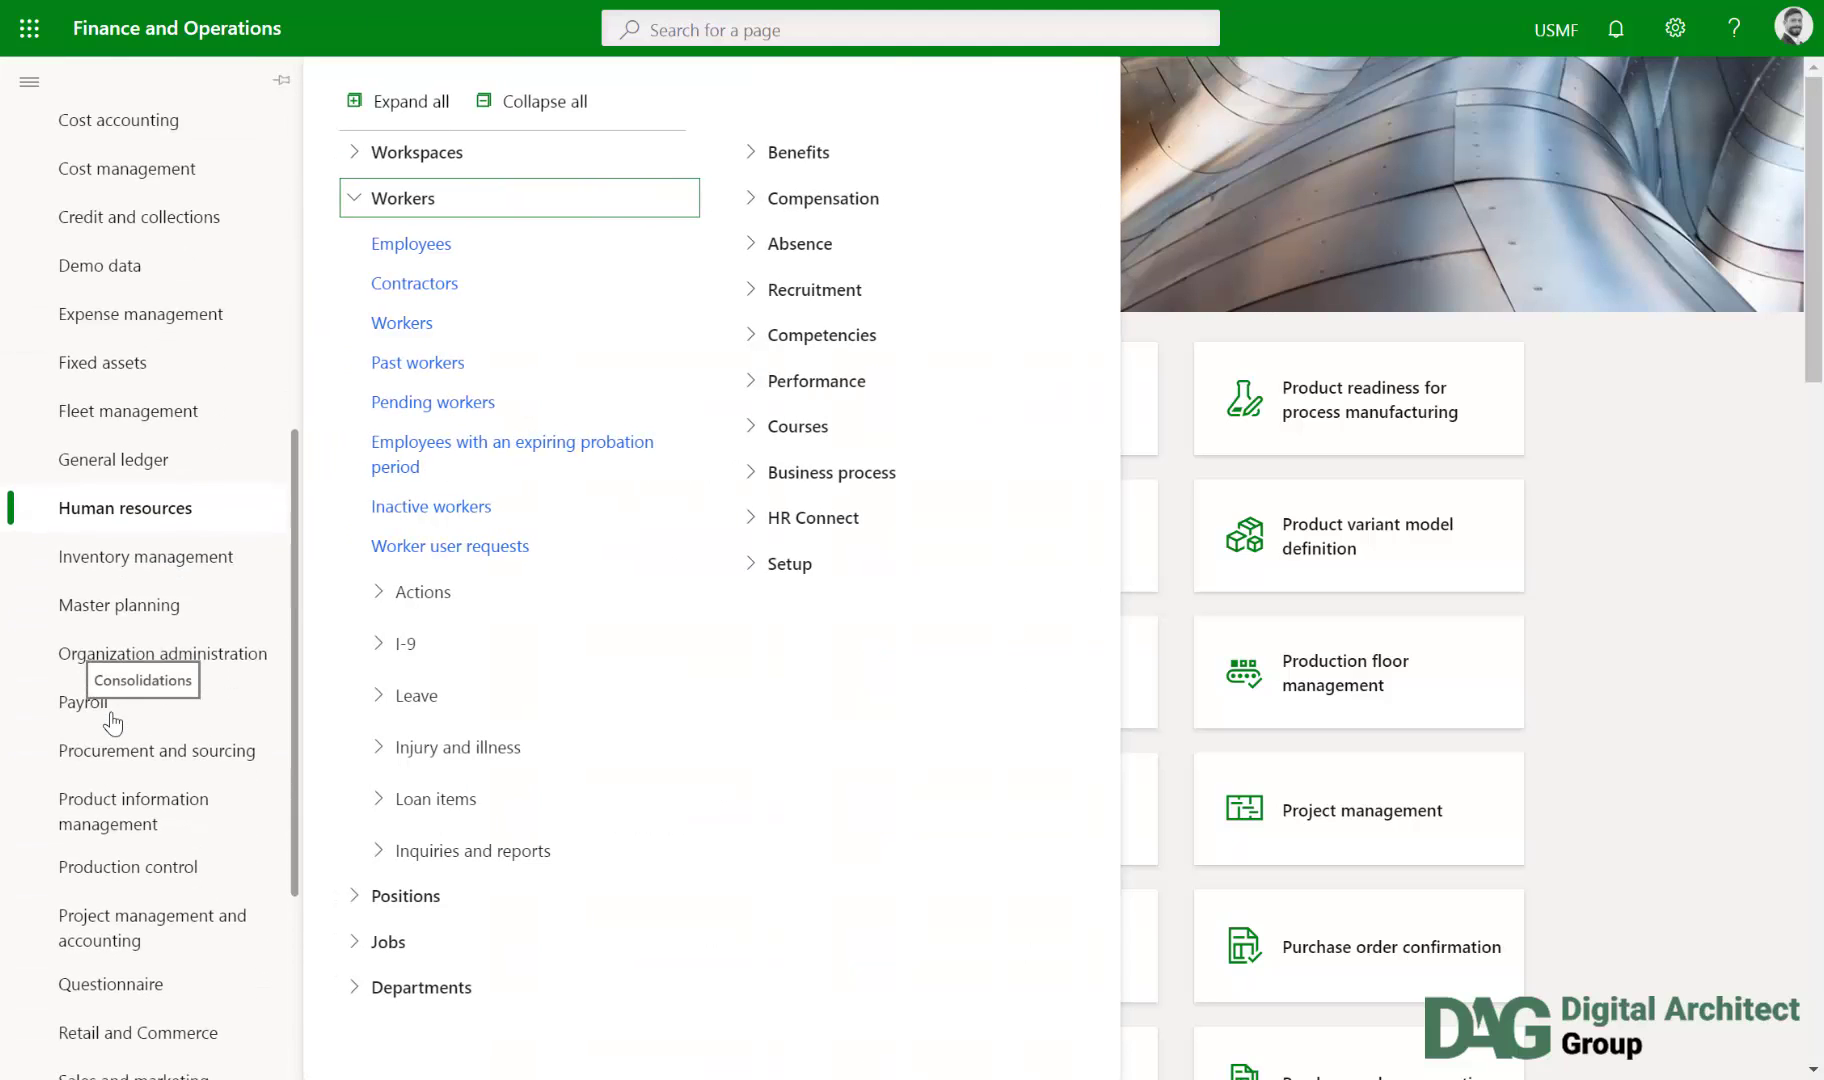
pyautogui.click(155, 818)
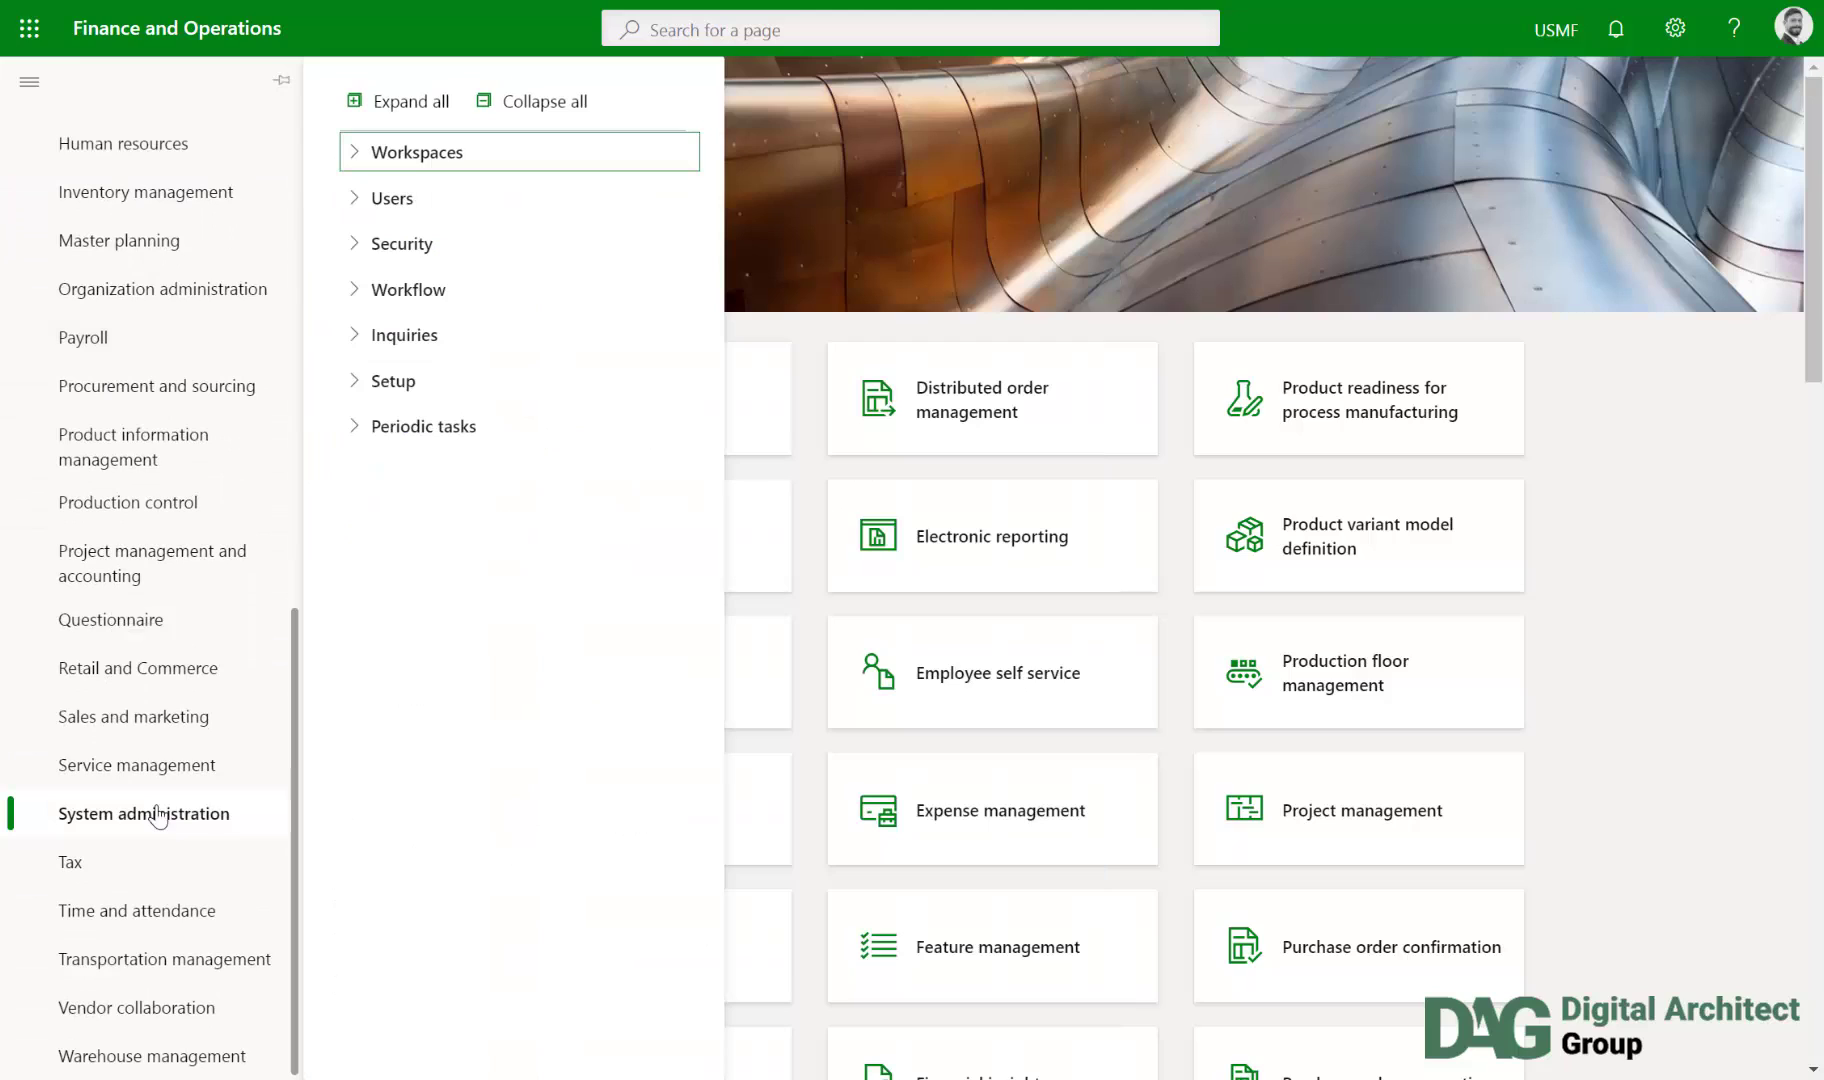
pyautogui.click(354, 428)
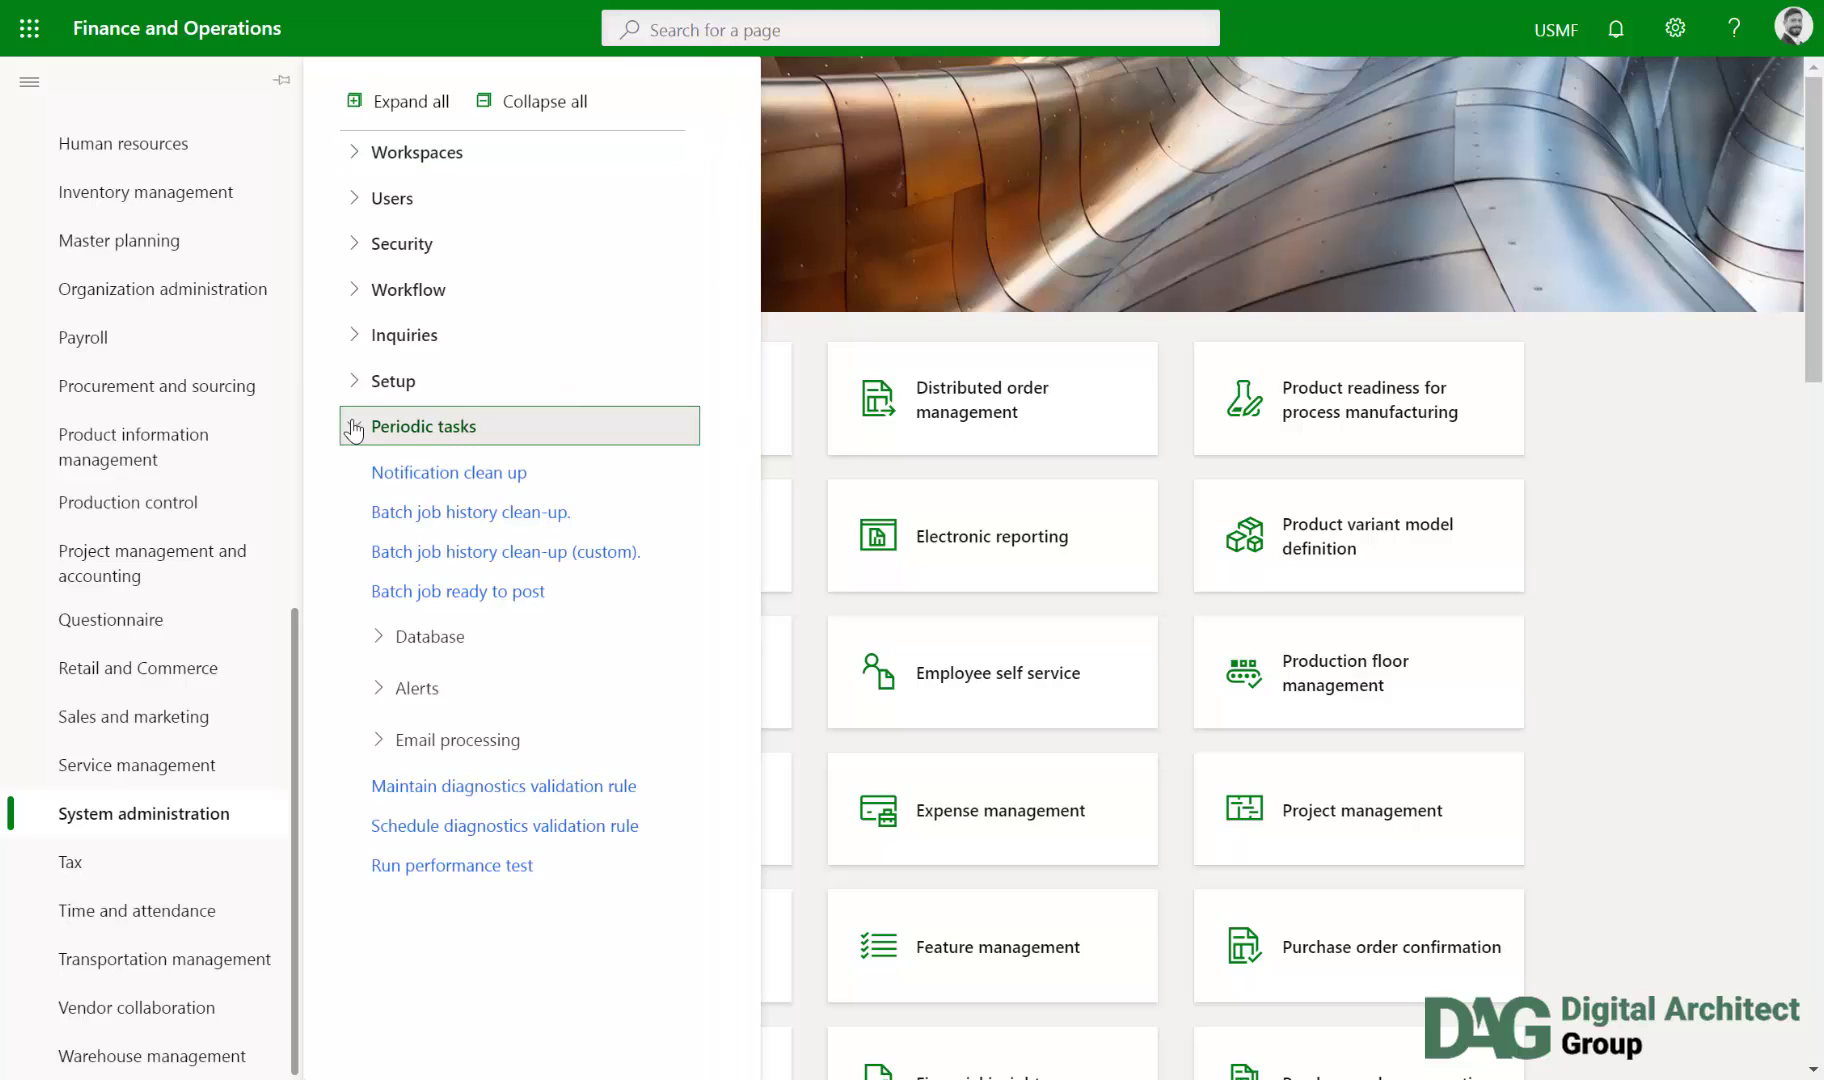
pyautogui.click(354, 428)
pyautogui.click(357, 395)
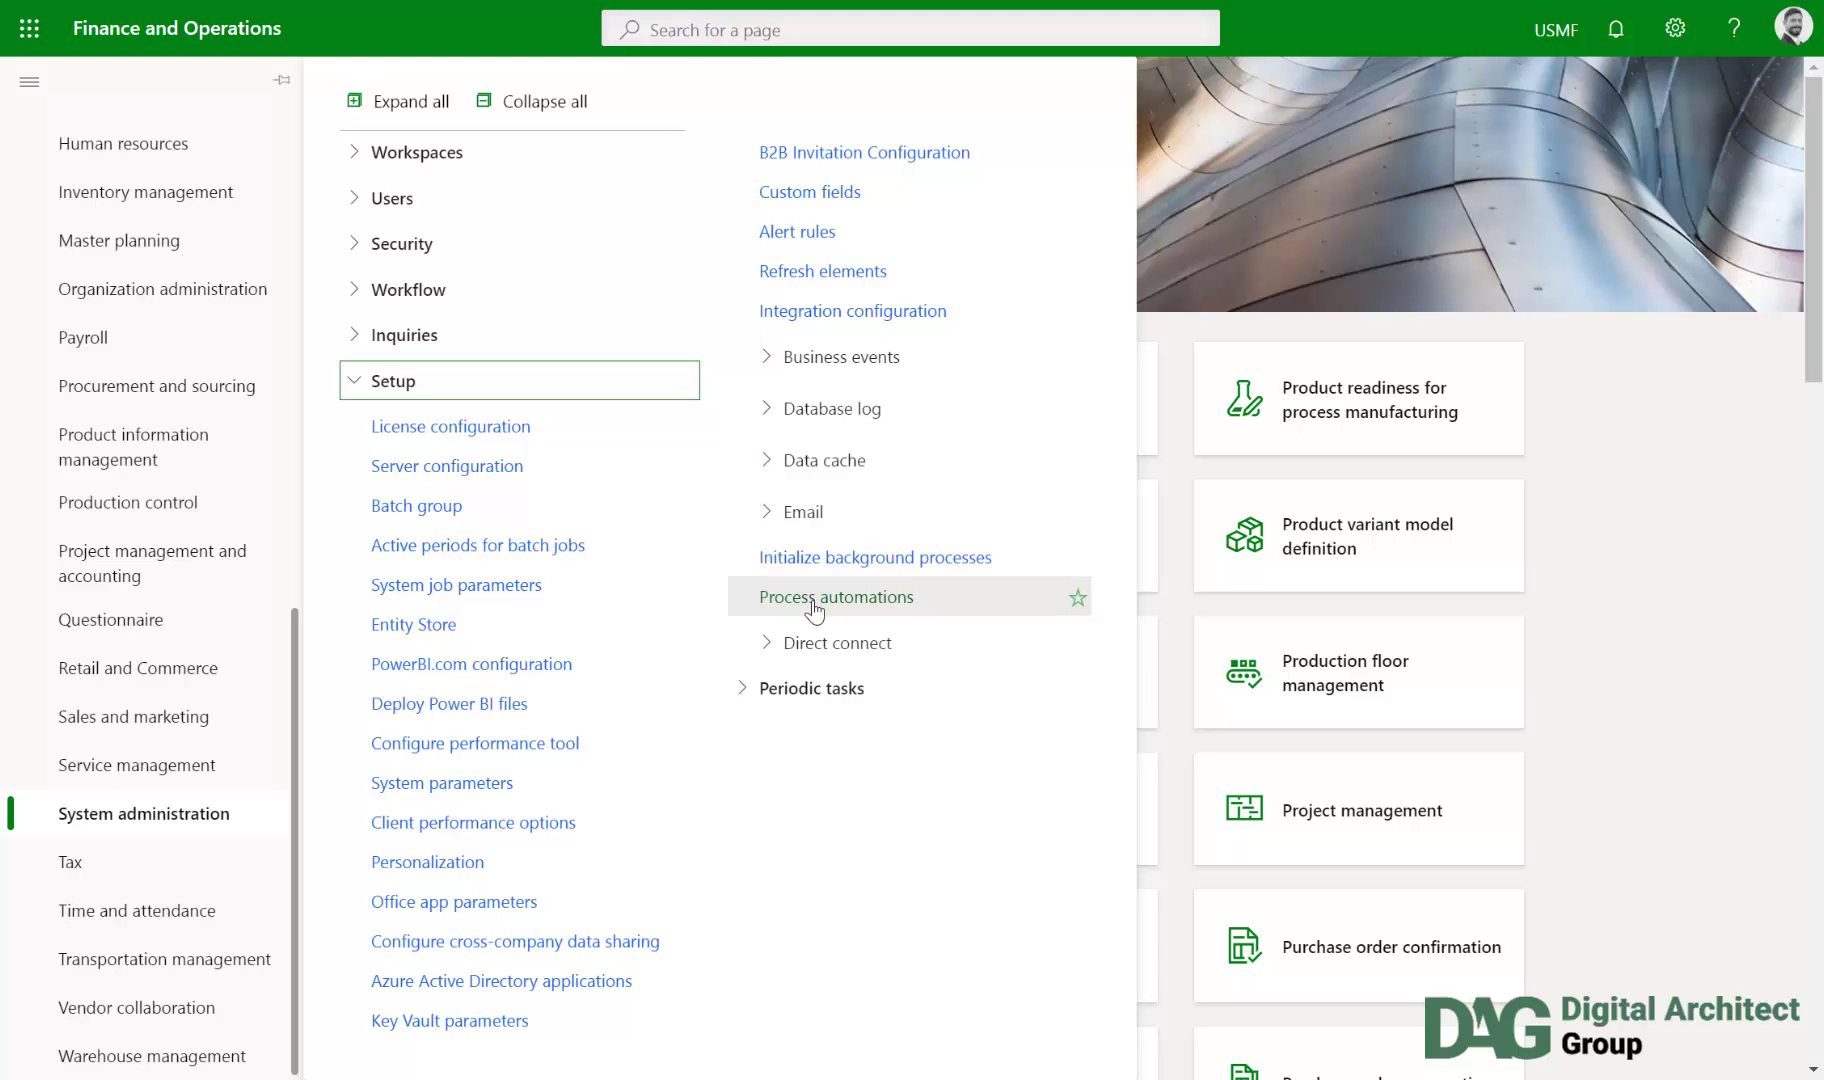
pyautogui.click(800, 645)
pyautogui.click(862, 690)
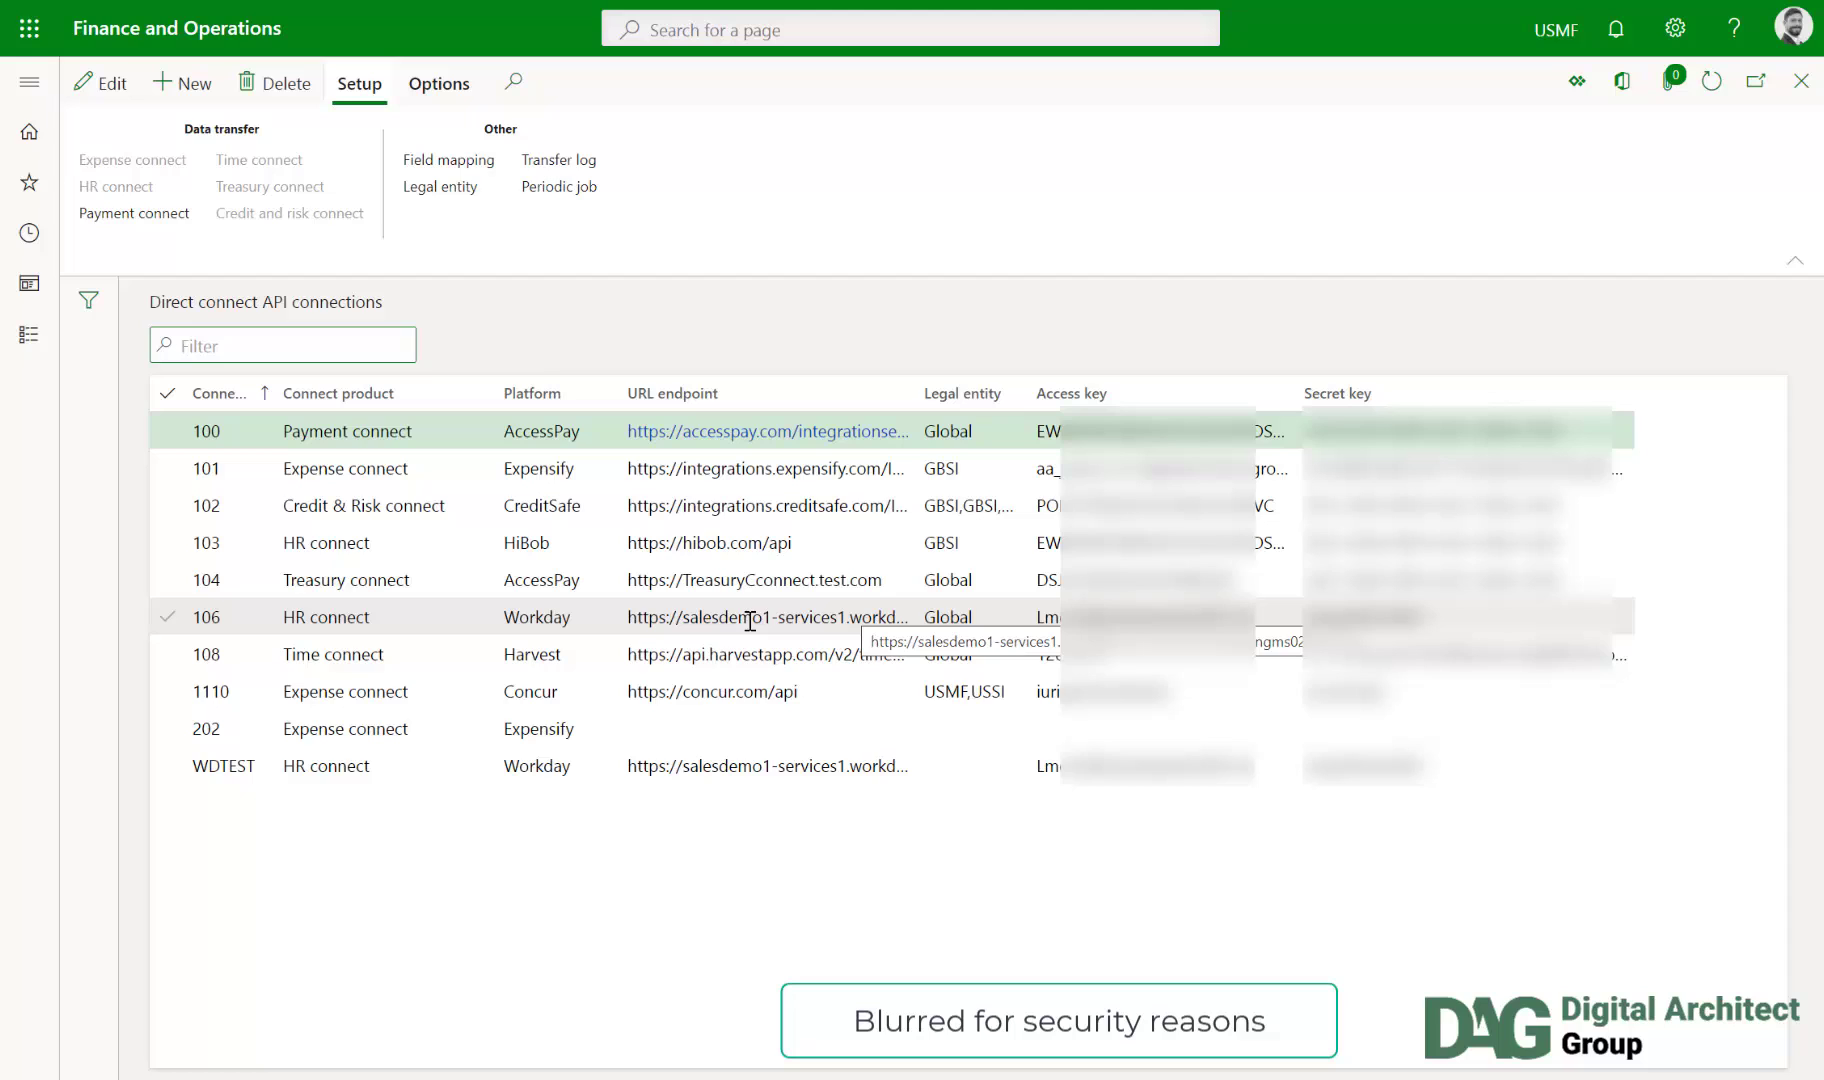
# Step: Select connection 106 (Workday HR connect) and open its field mapping
pyautogui.click(366, 619)
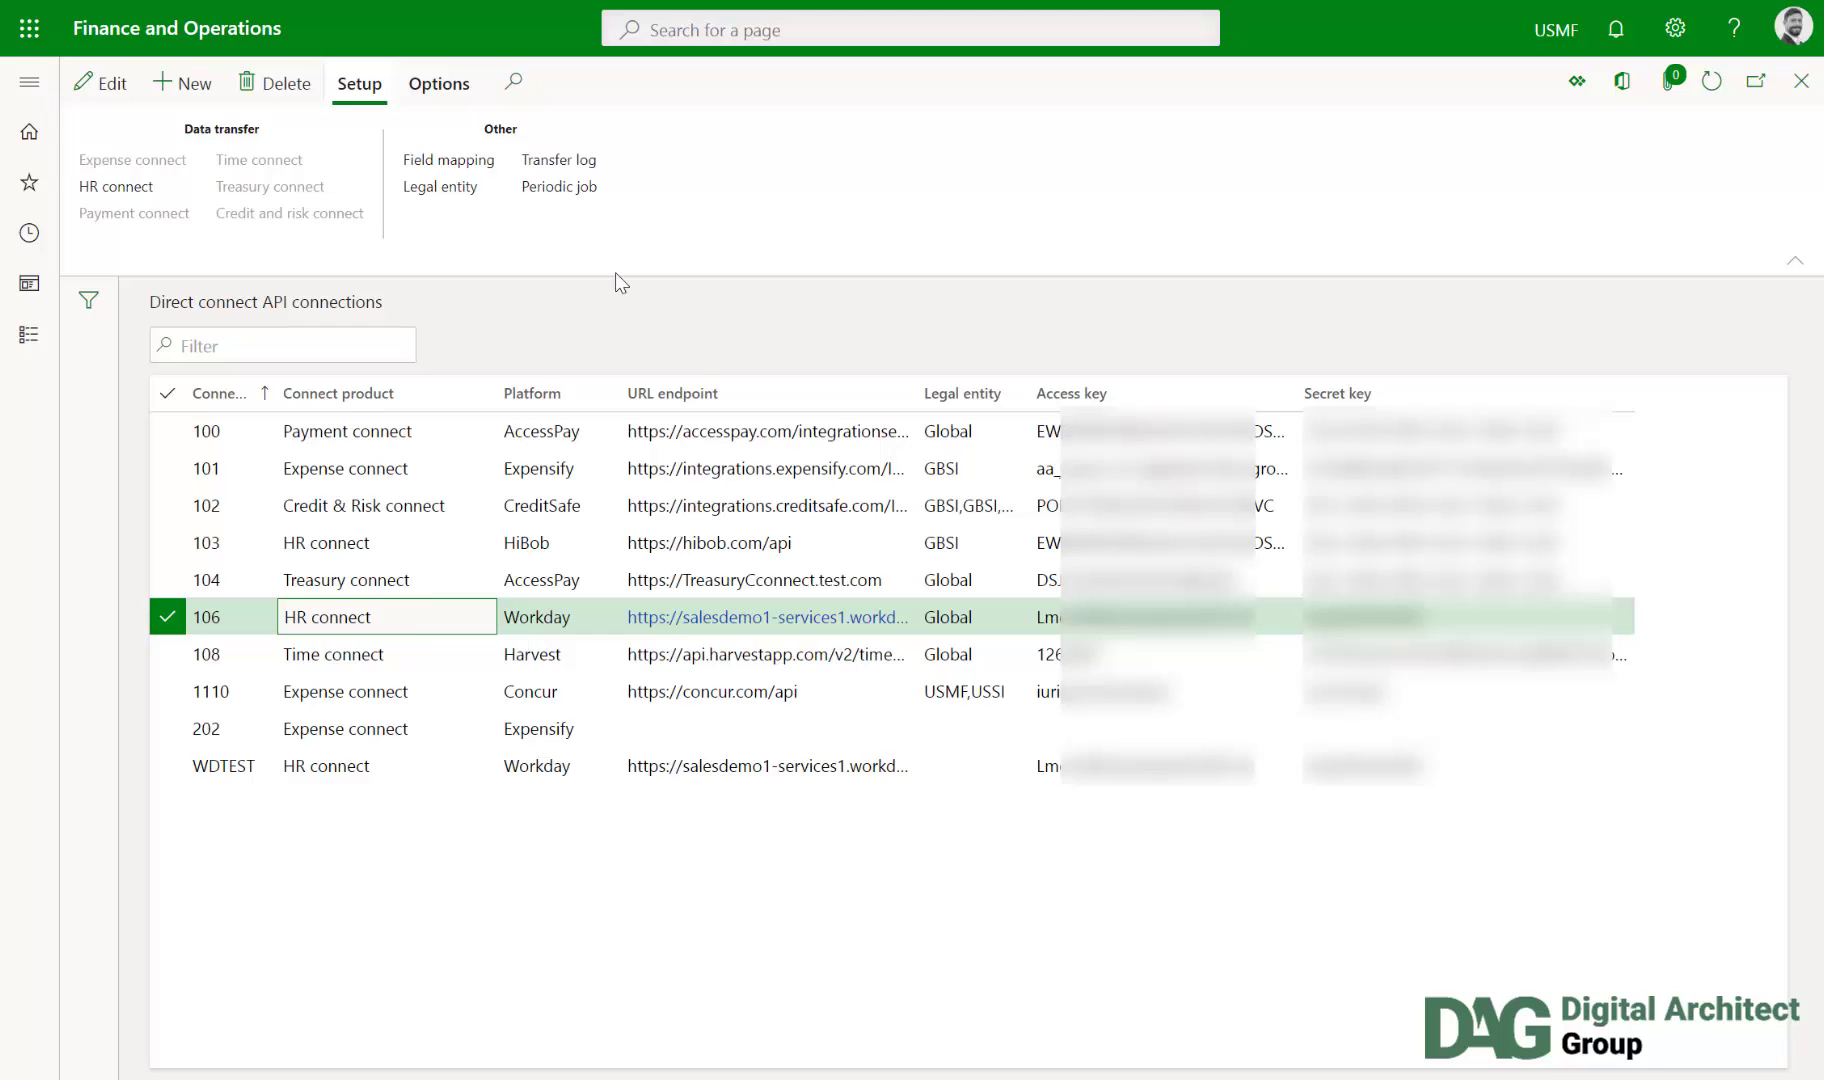
pyautogui.click(462, 162)
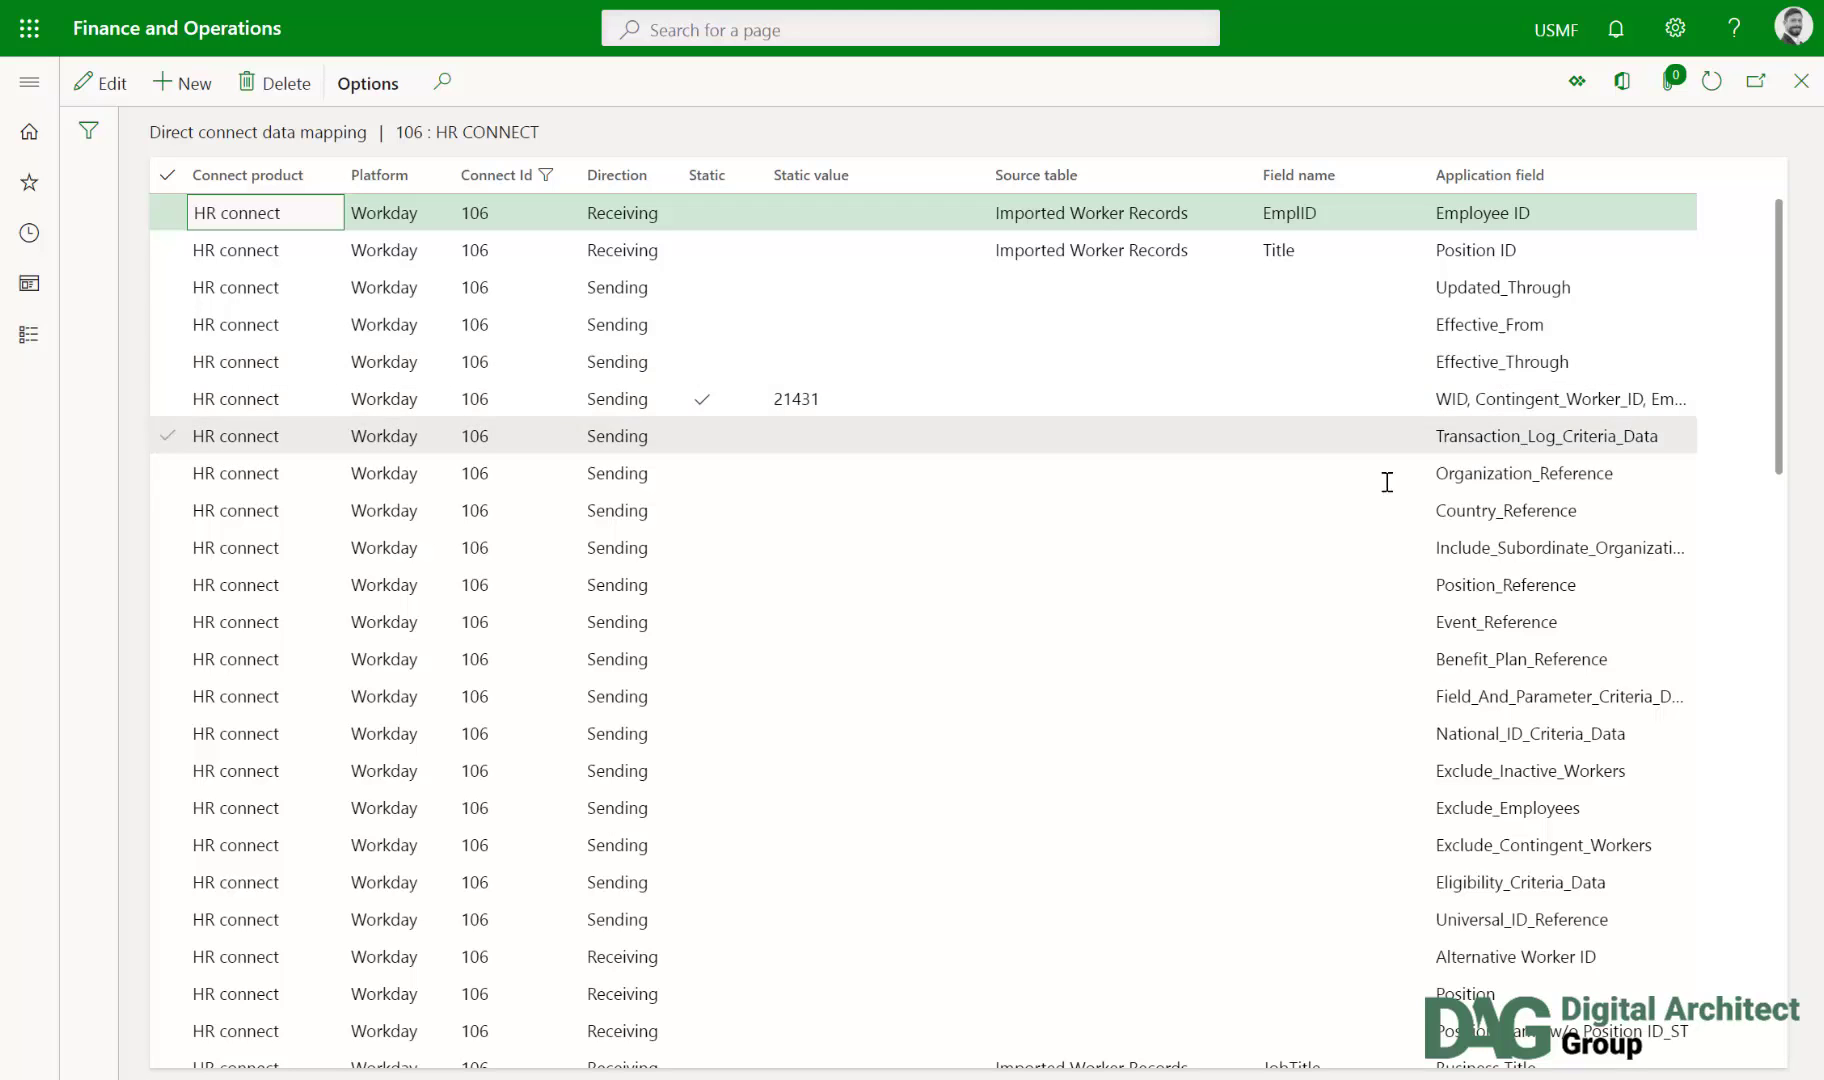
# Step: Review the connection 106 field mappings and select the Workday Employee ID 21001
pyautogui.scroll(-3, 1364, 656)
pyautogui.scroll(-3, 1366, 660)
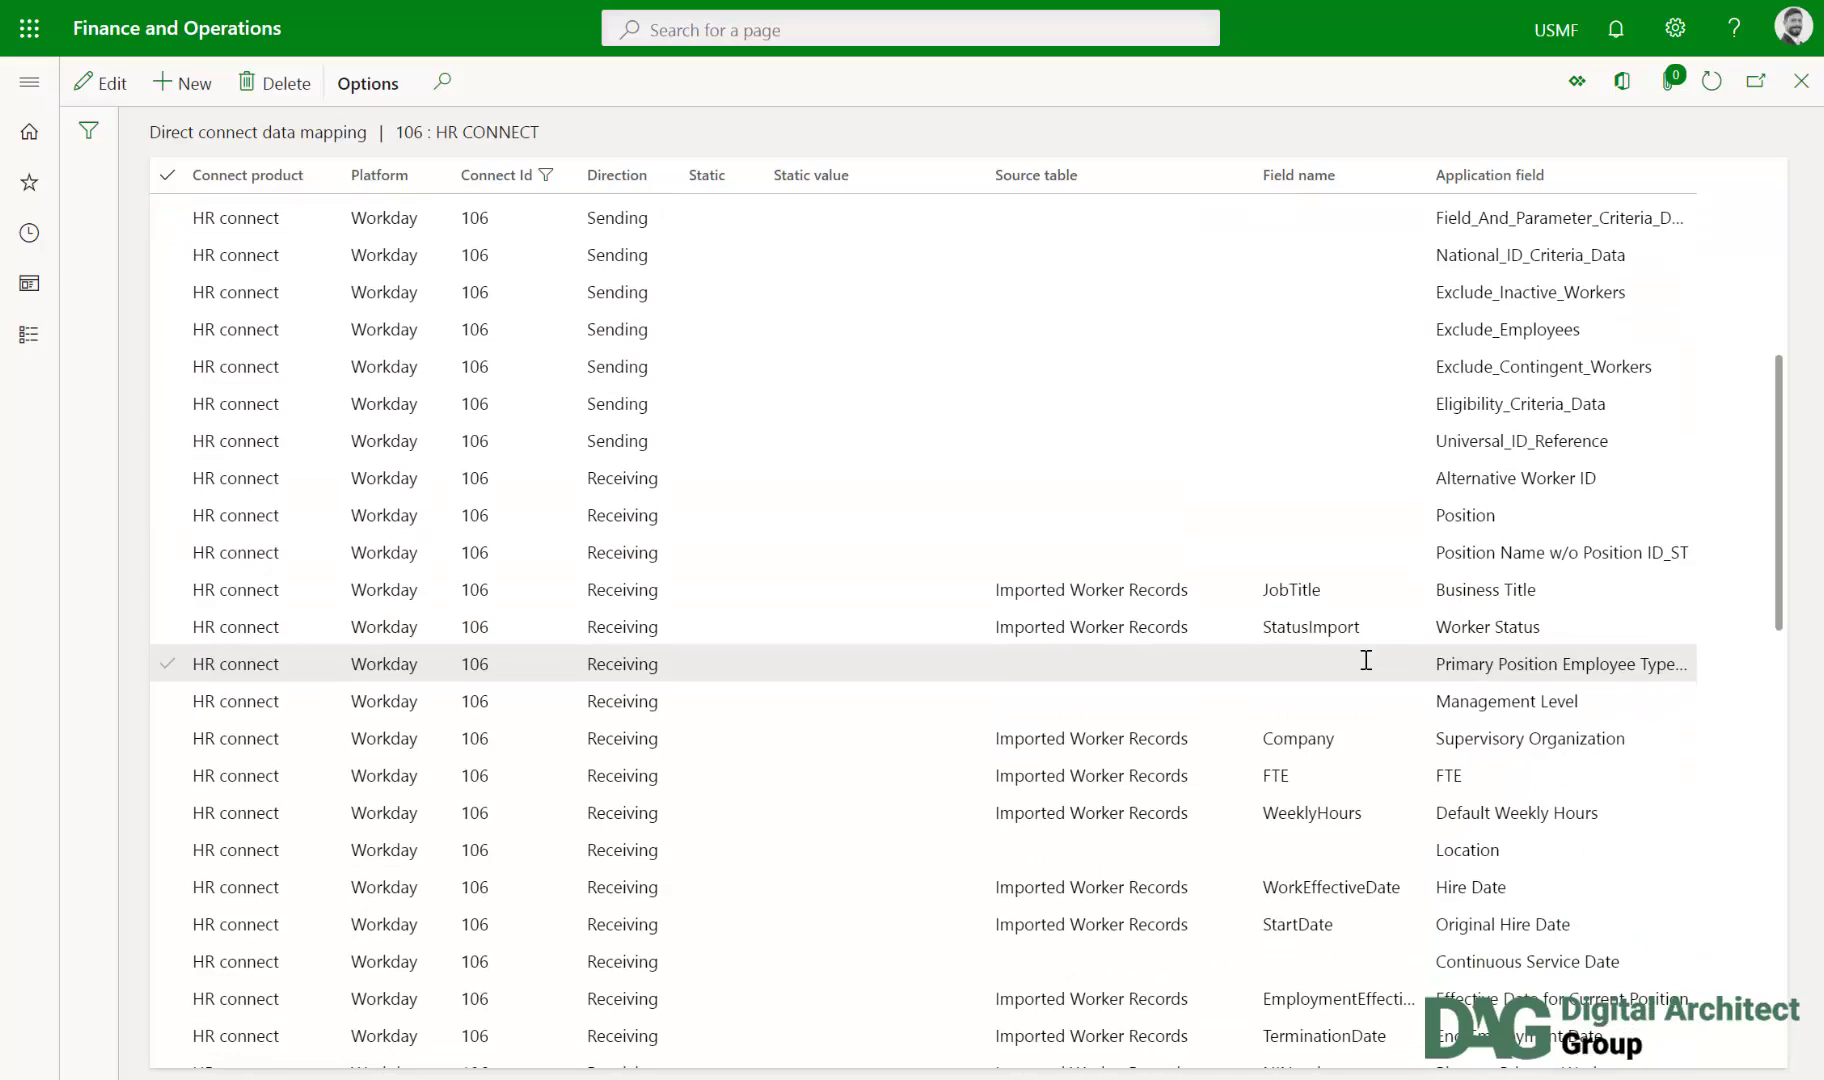
pyautogui.scroll(-1, 1366, 660)
pyautogui.scroll(-4, 1366, 660)
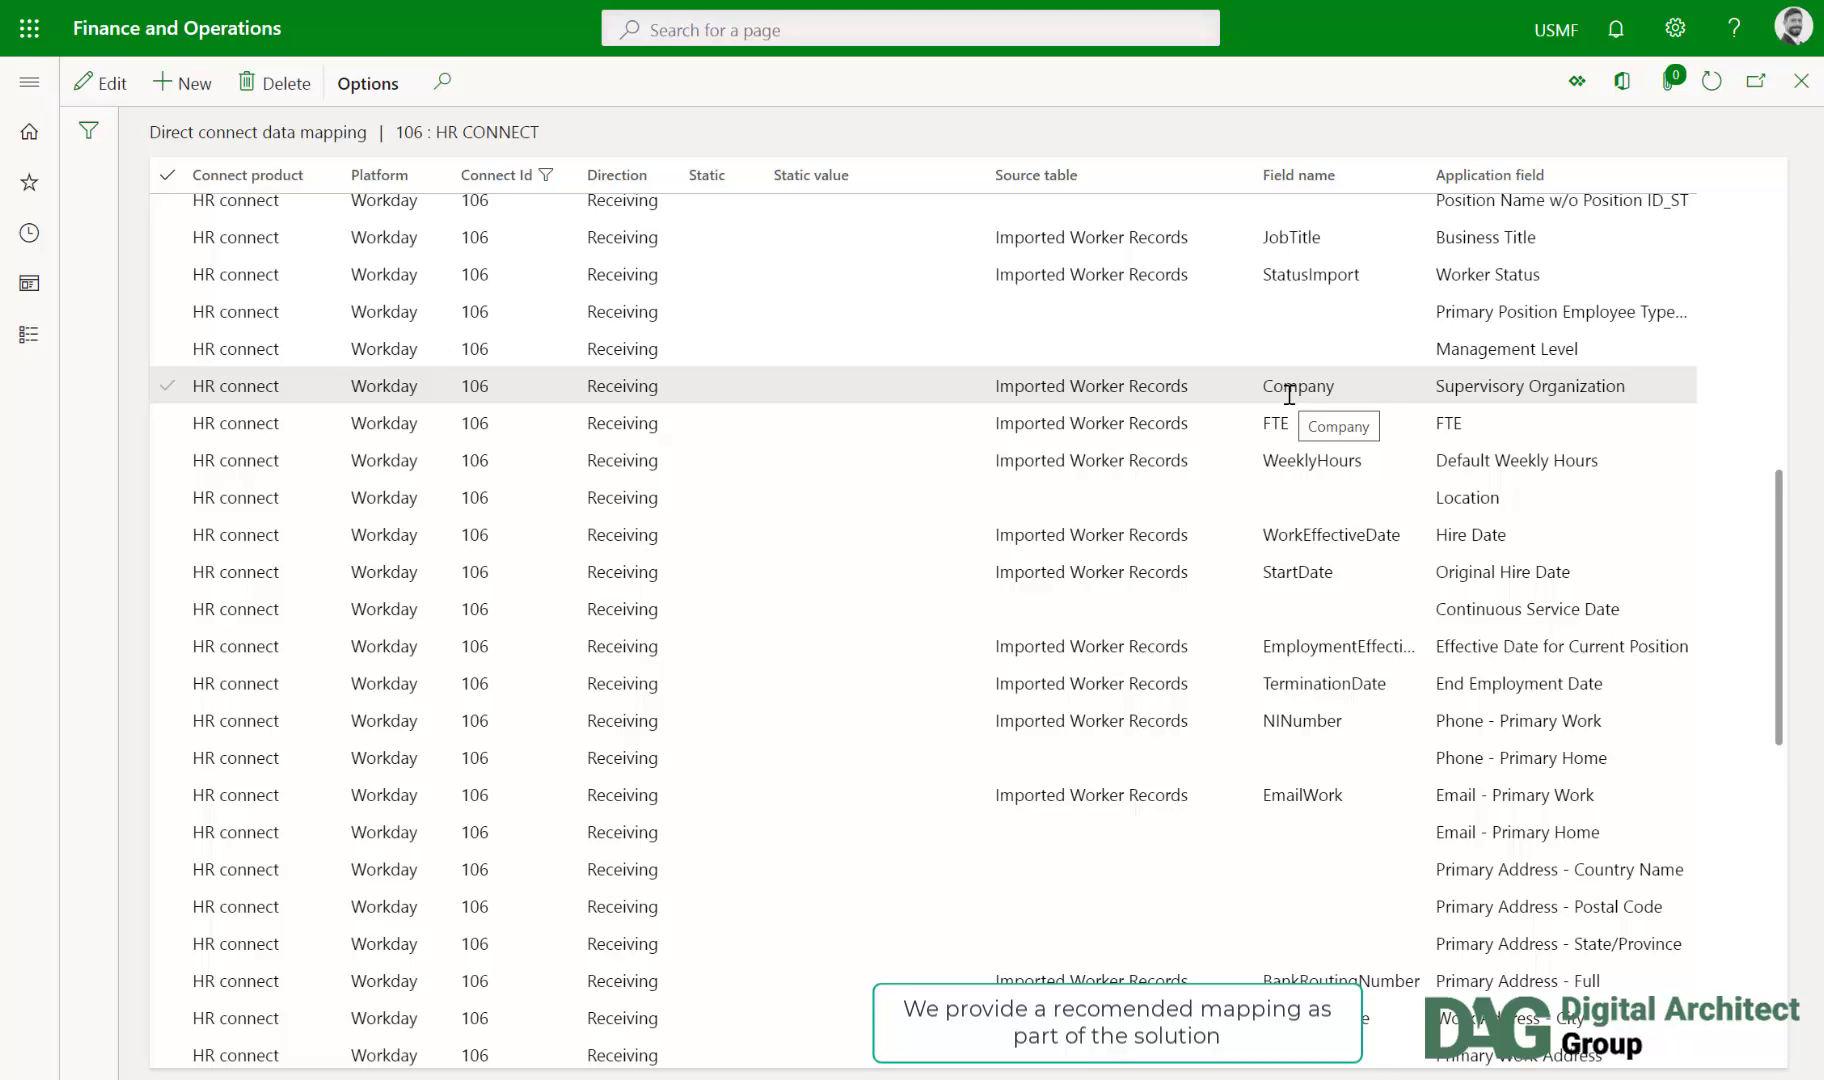
pyautogui.scroll(8, 1289, 394)
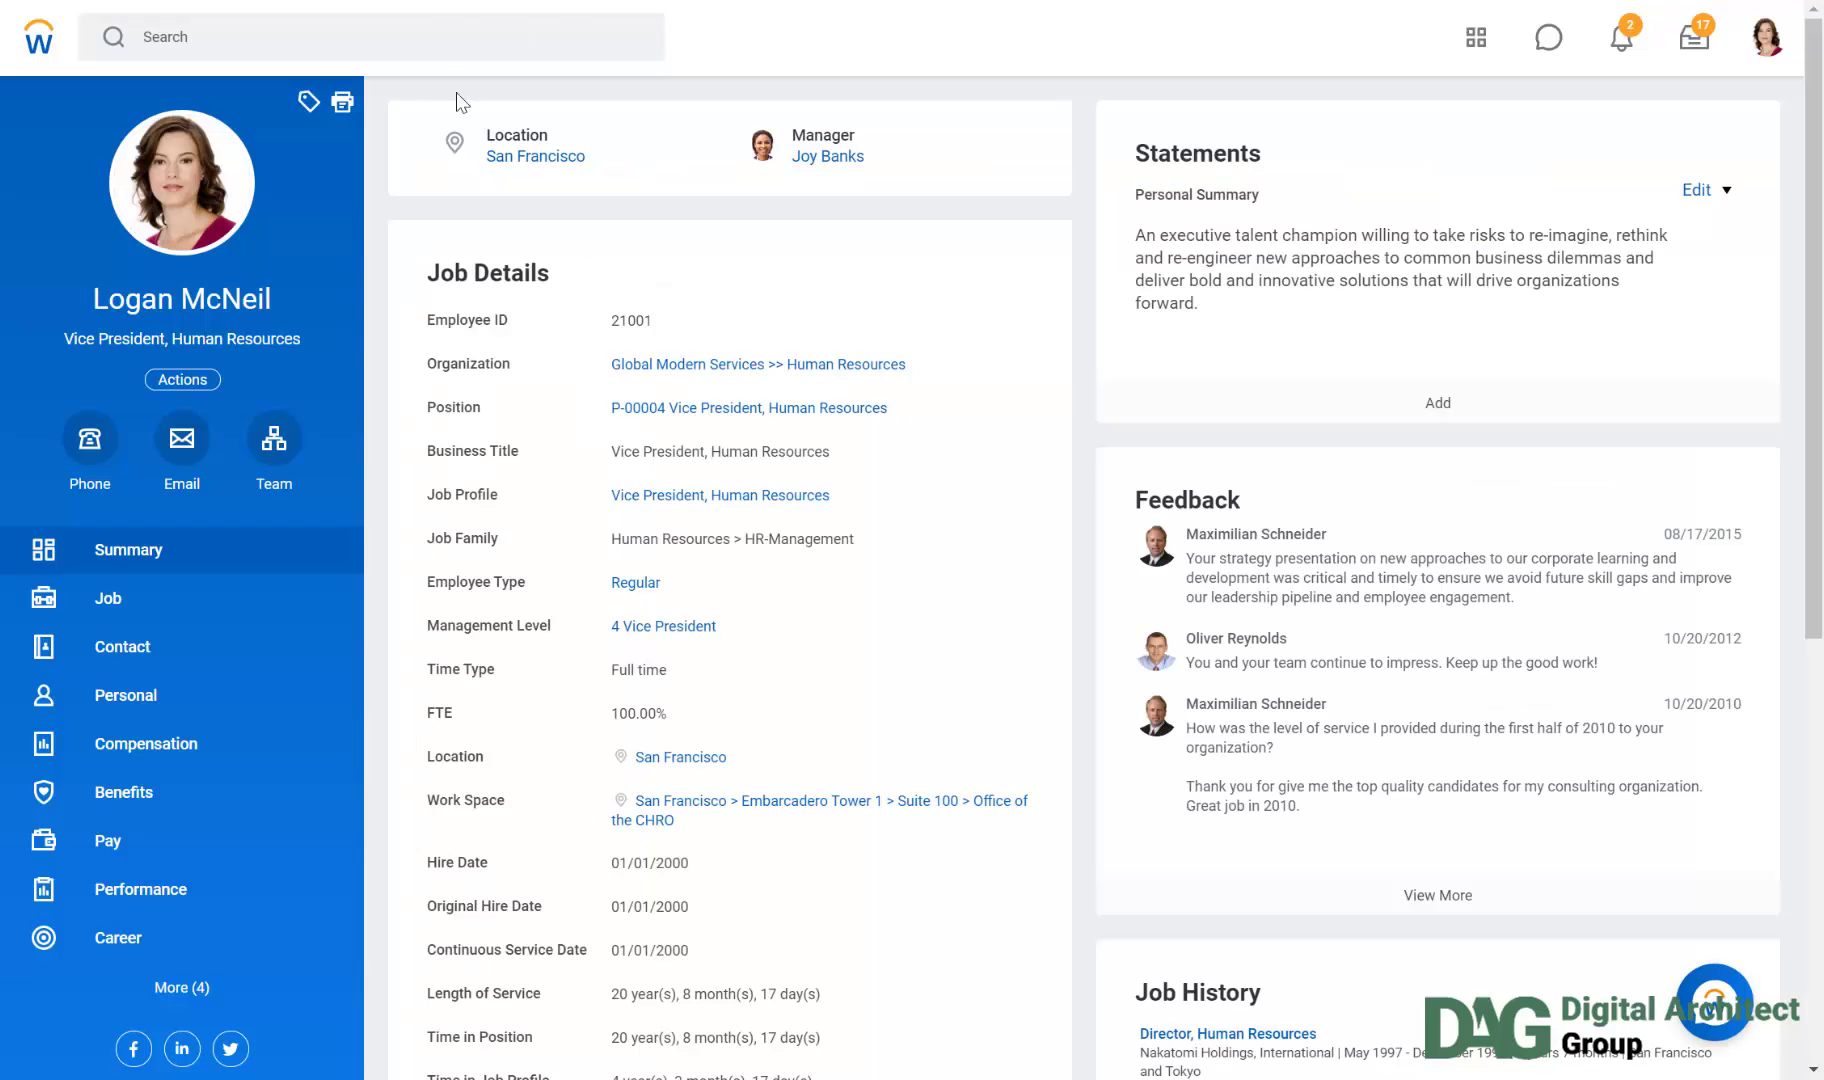
pyautogui.doubleClick(640, 320)
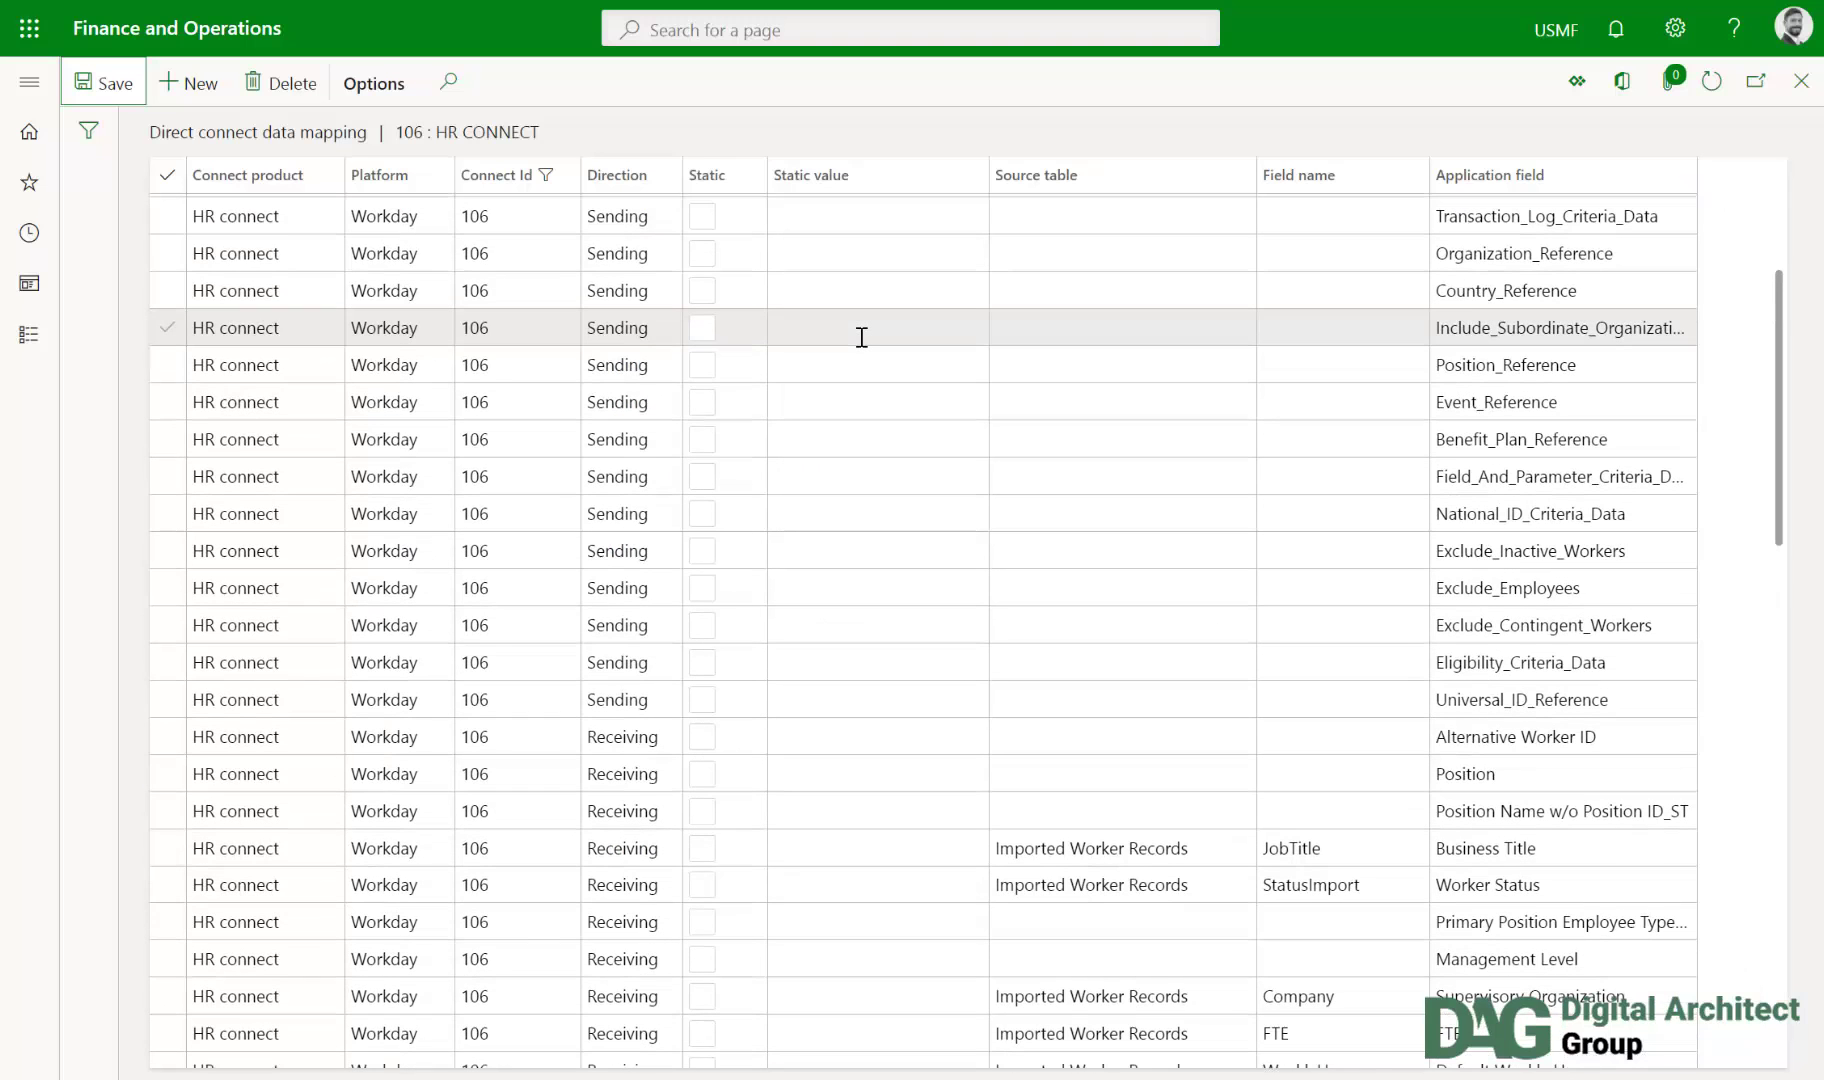
# Step: Replace the WID/Contingent_Worker_ID static value 21431 with 21001
pyautogui.scroll(1, 861, 337)
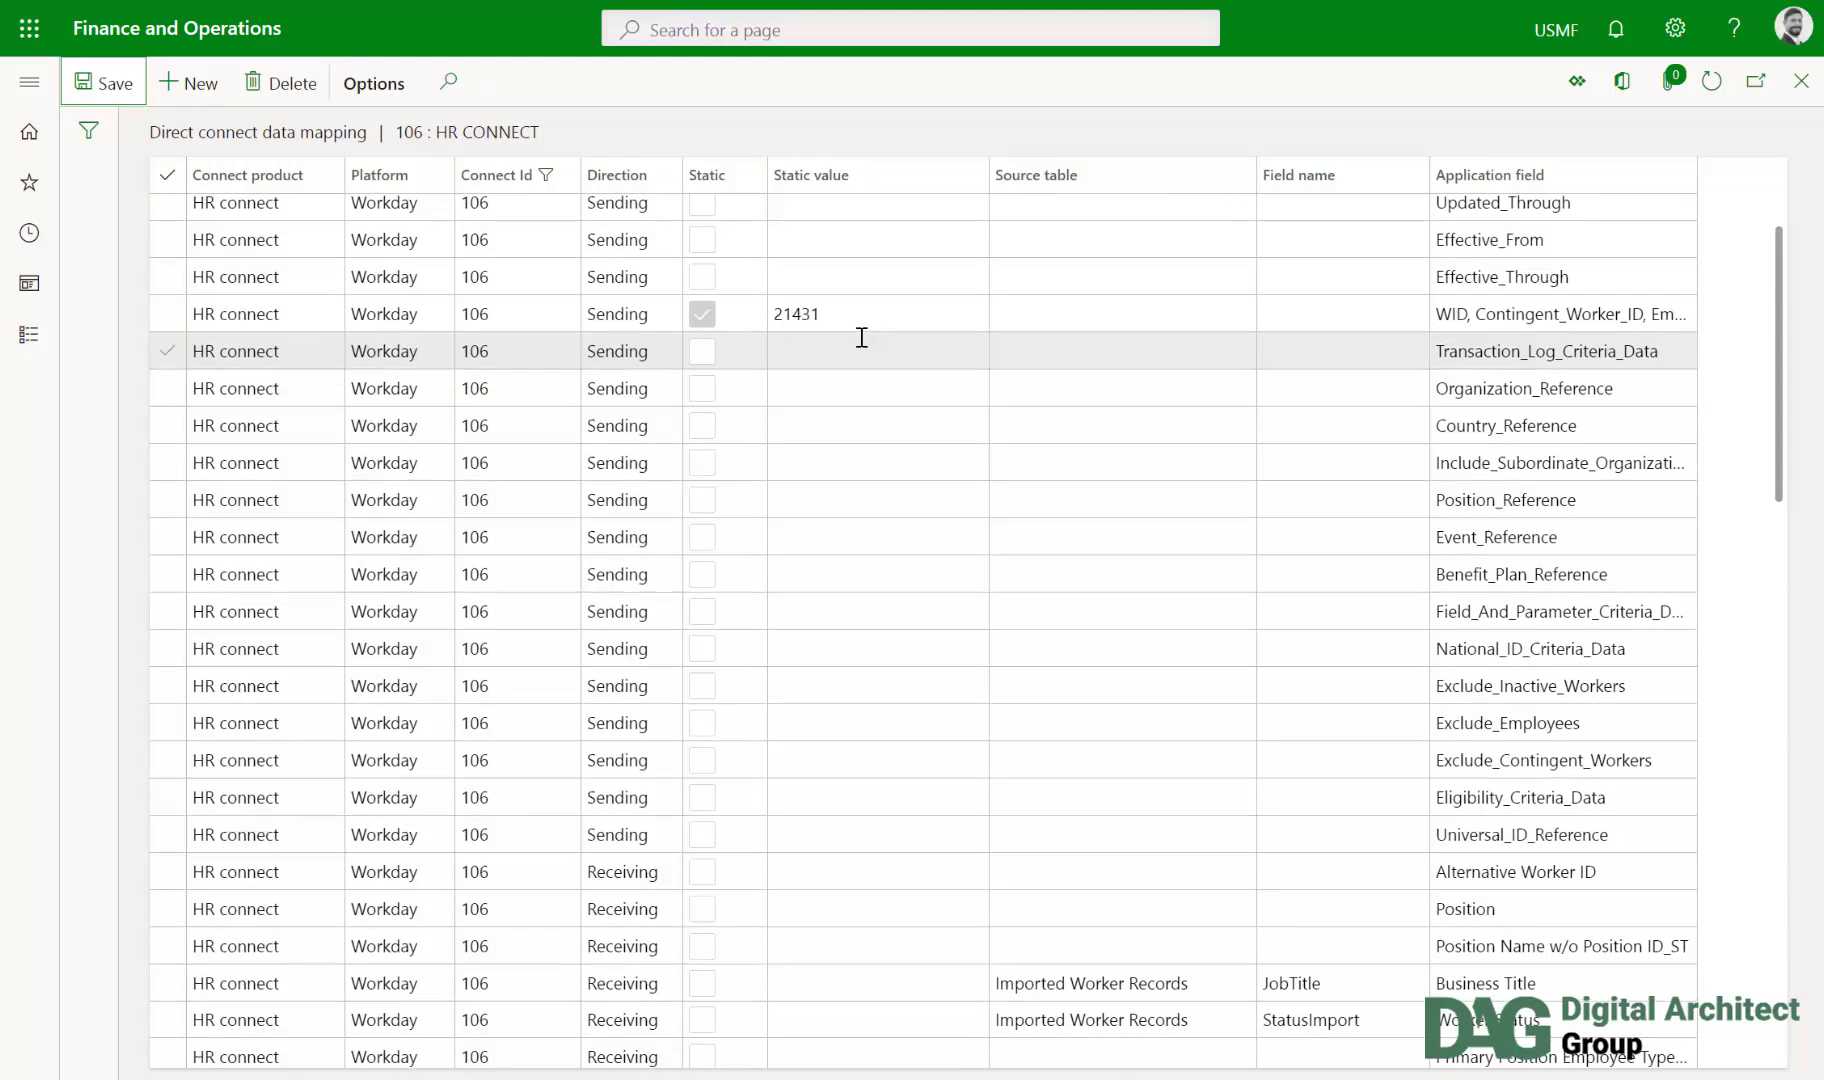
pyautogui.scroll(2, 861, 337)
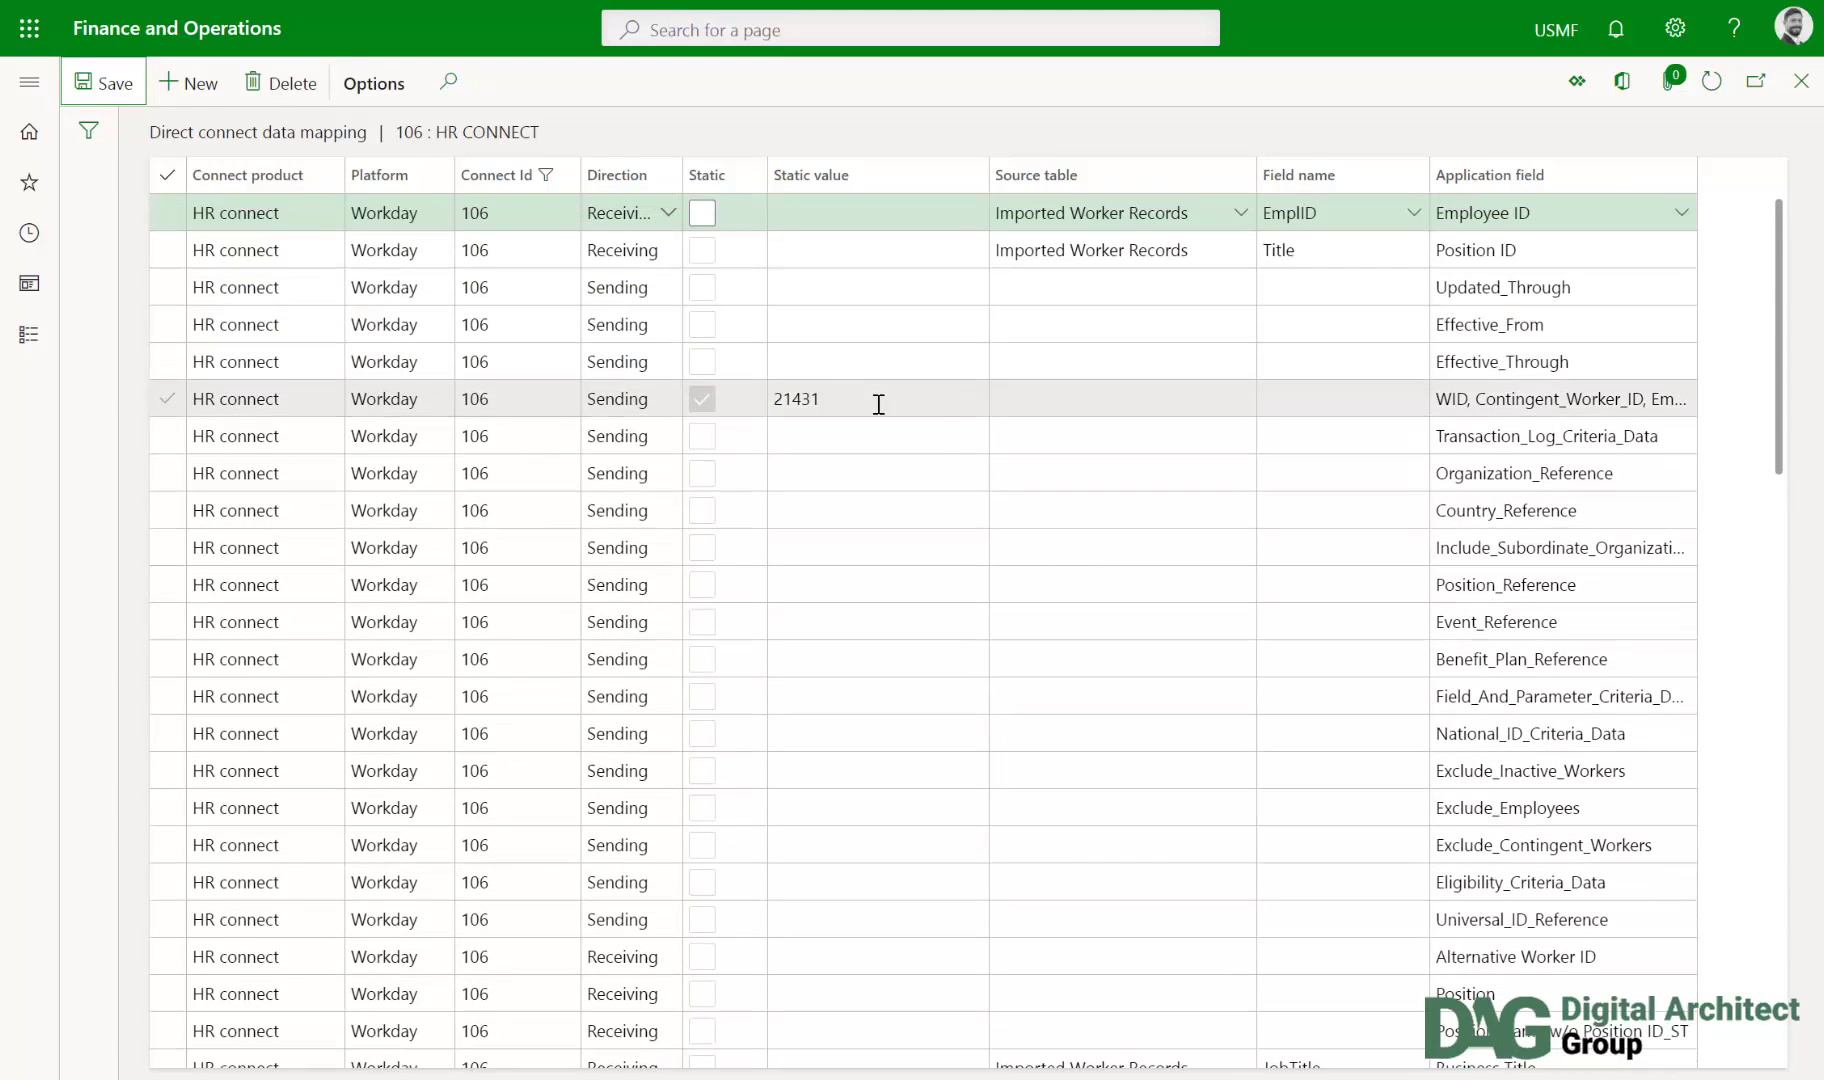
pyautogui.click(878, 405)
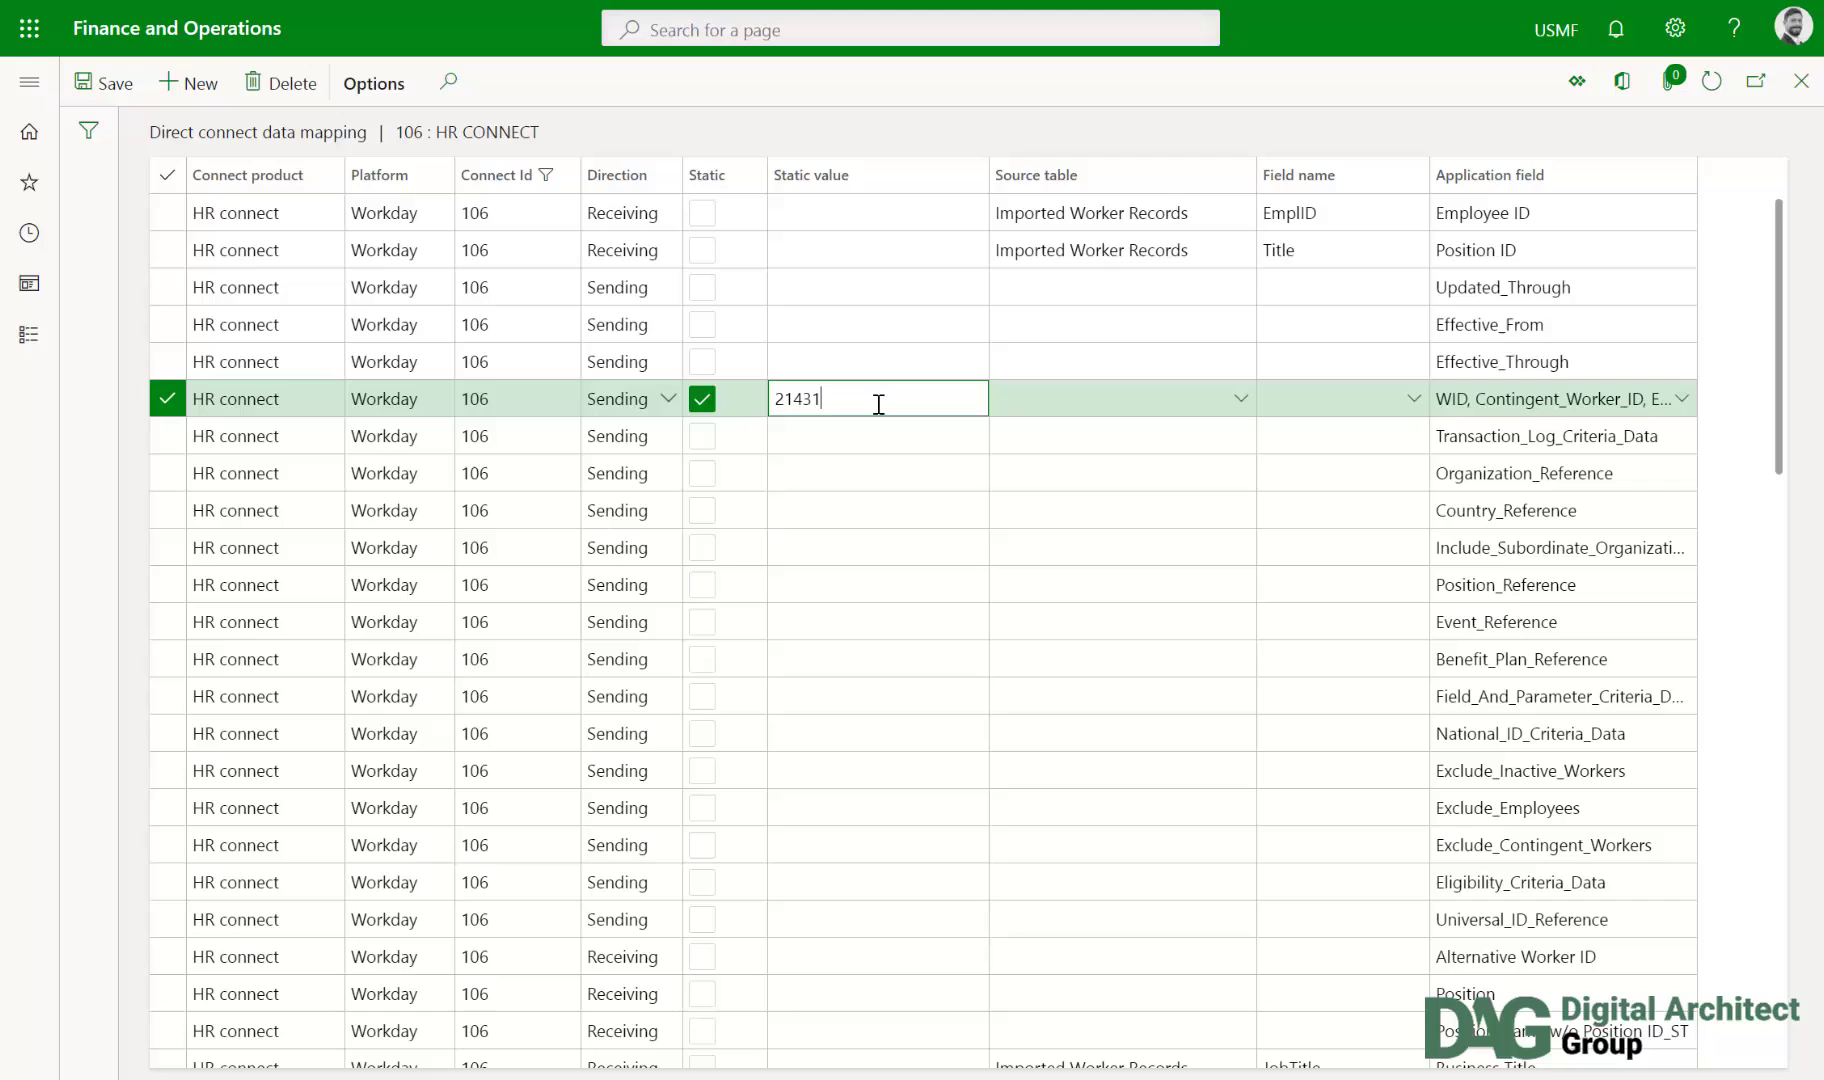
pyautogui.doubleClick(878, 404)
pyautogui.write('21001')
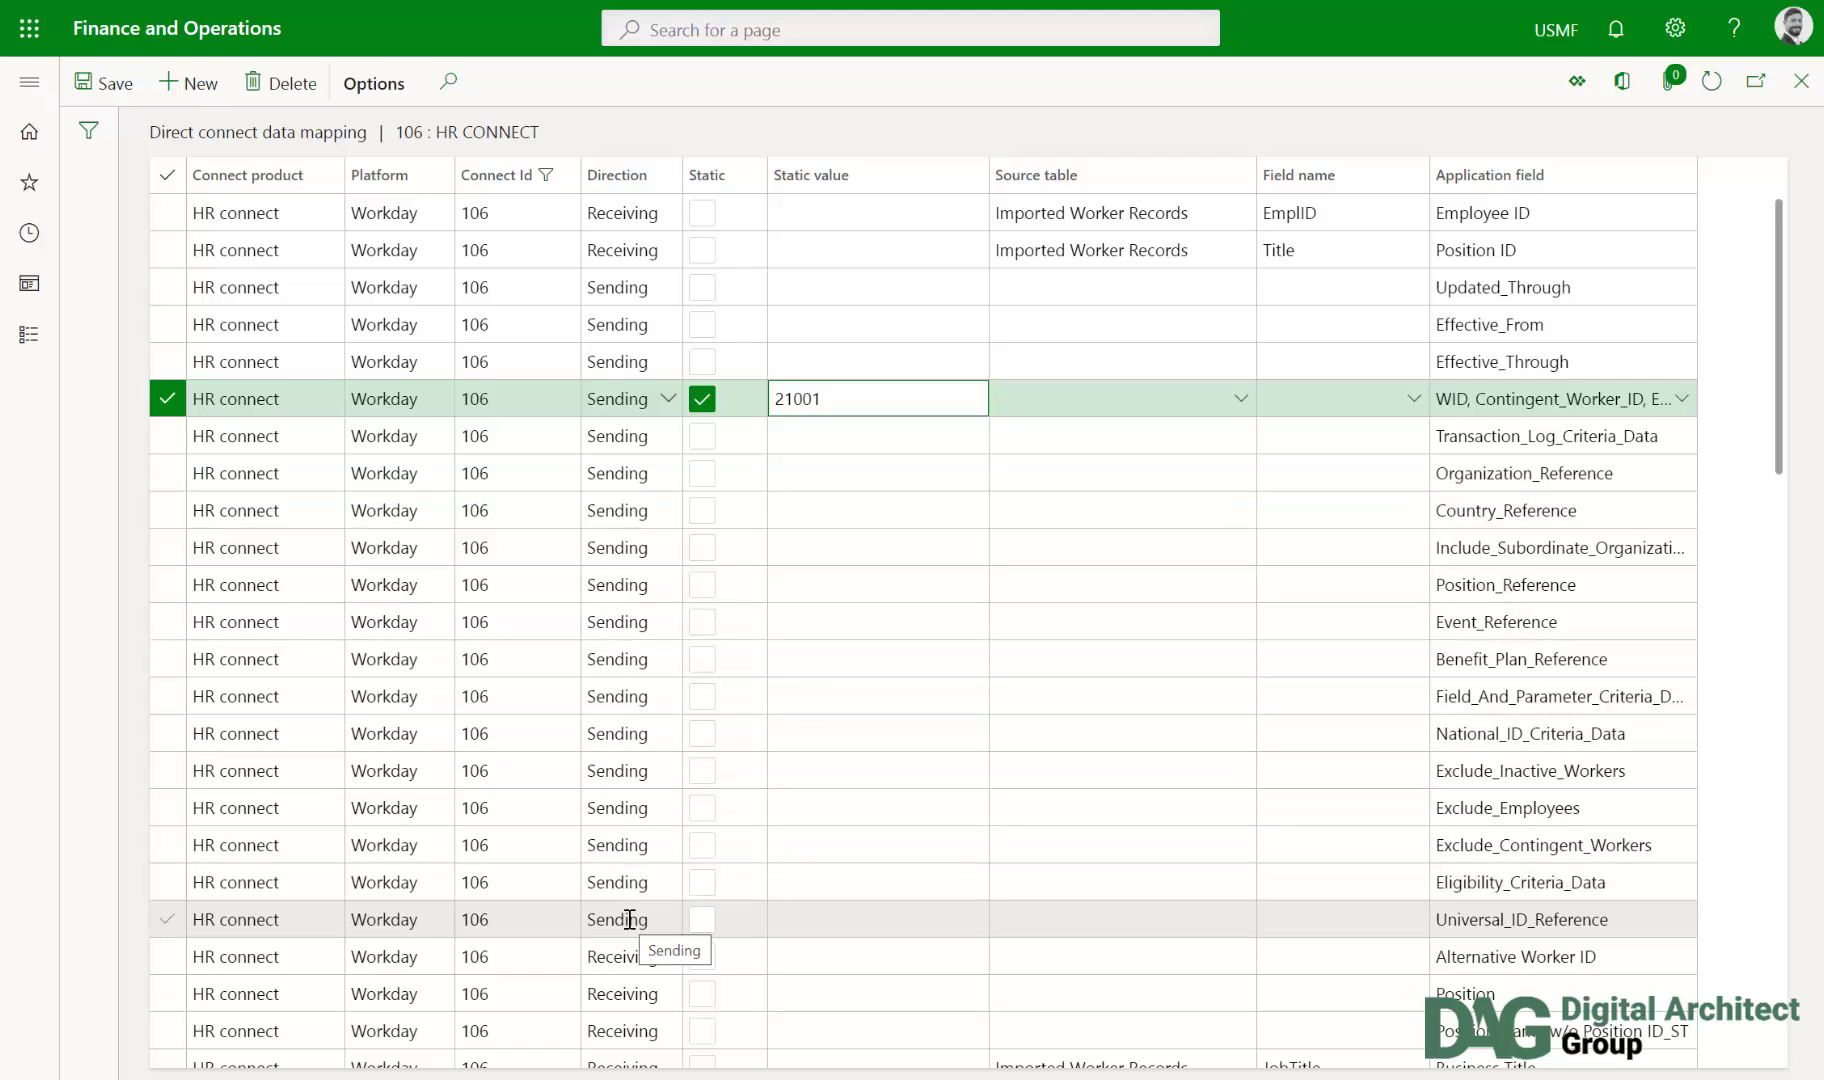
pyautogui.click(1084, 401)
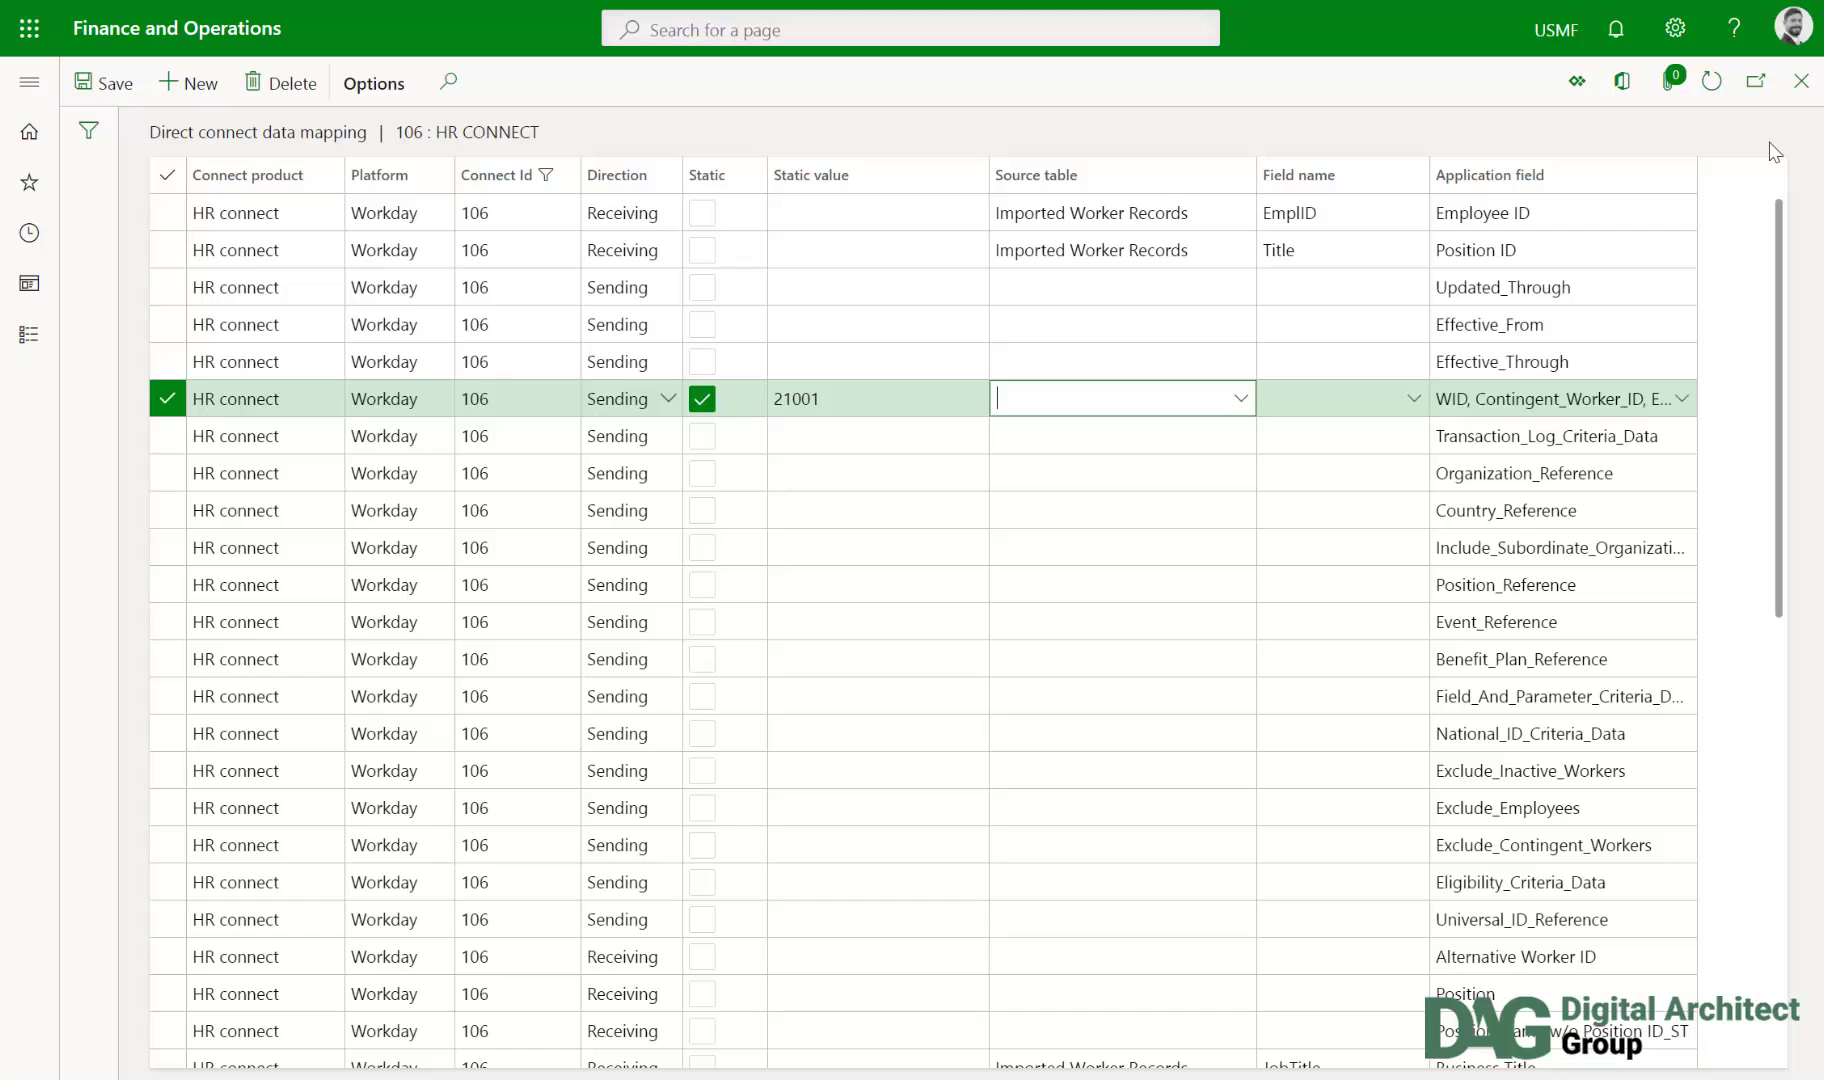
# Step: Close the mapping and queue the Import from Workday job with batch processing on
pyautogui.click(1804, 84)
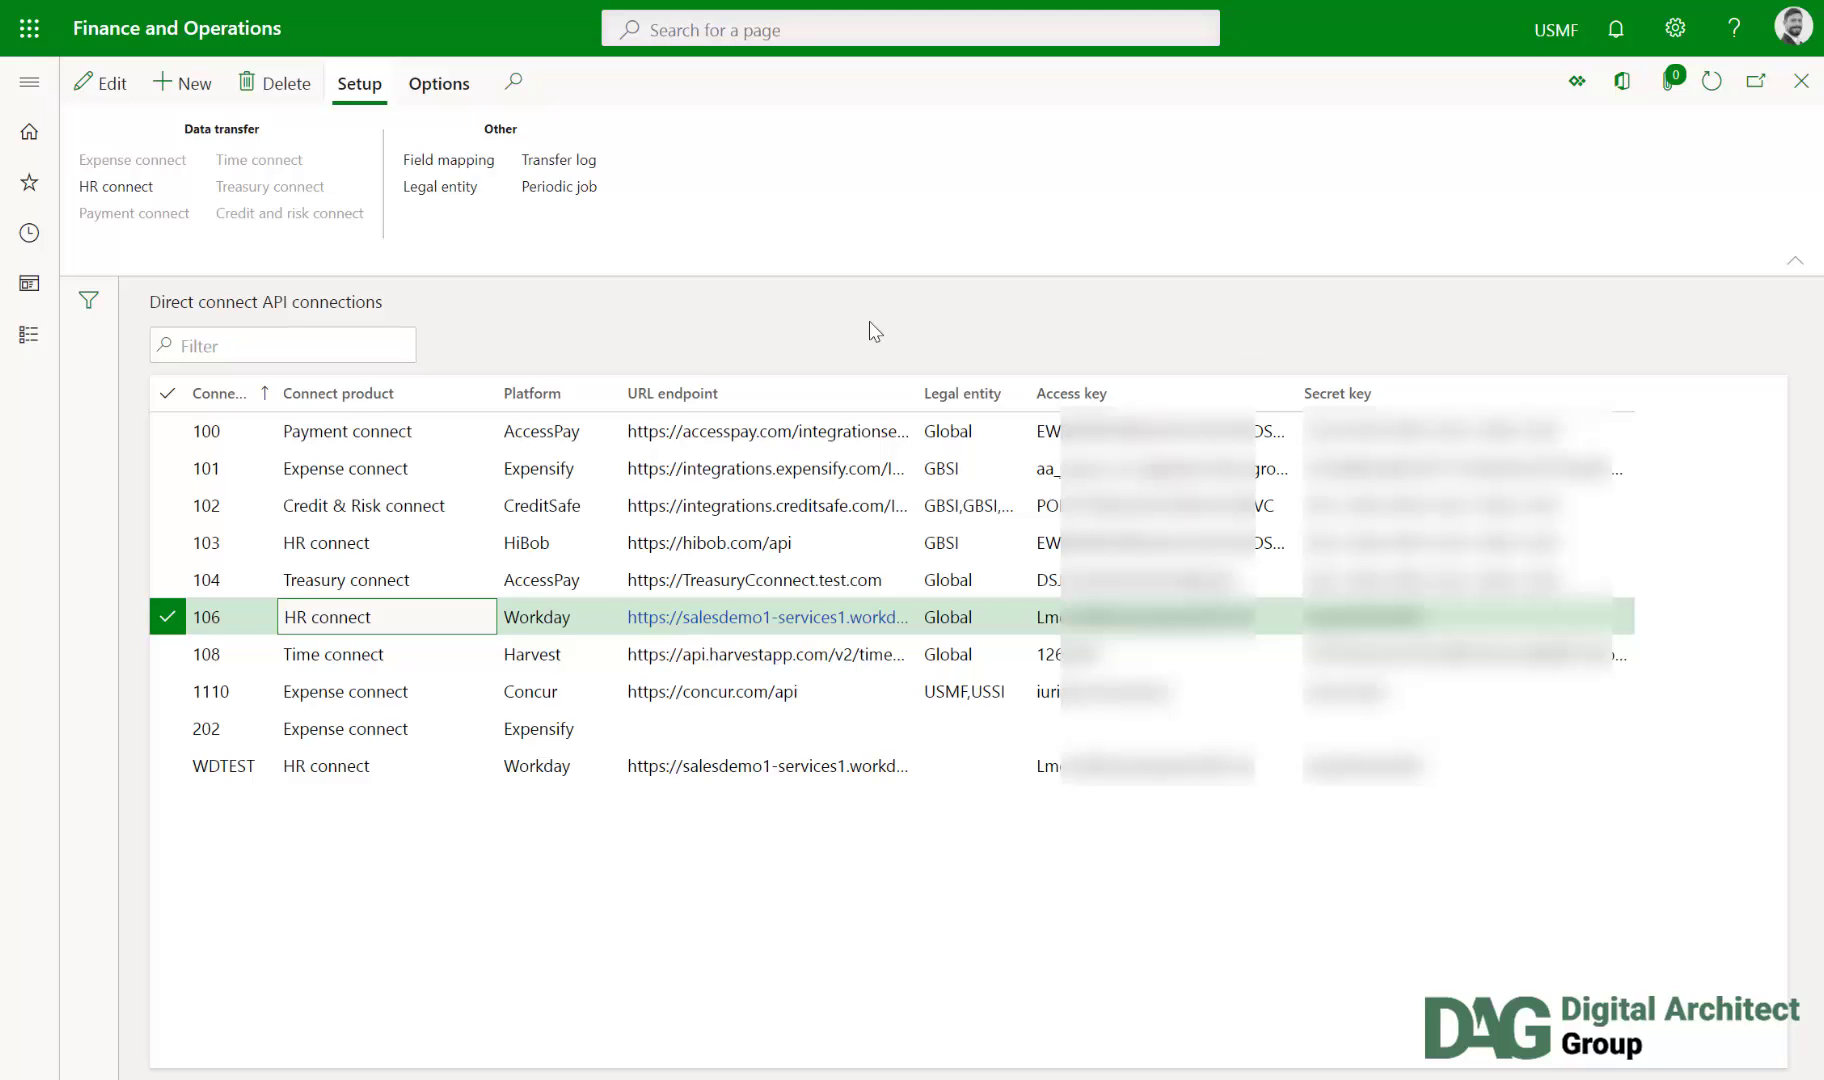
pyautogui.click(578, 199)
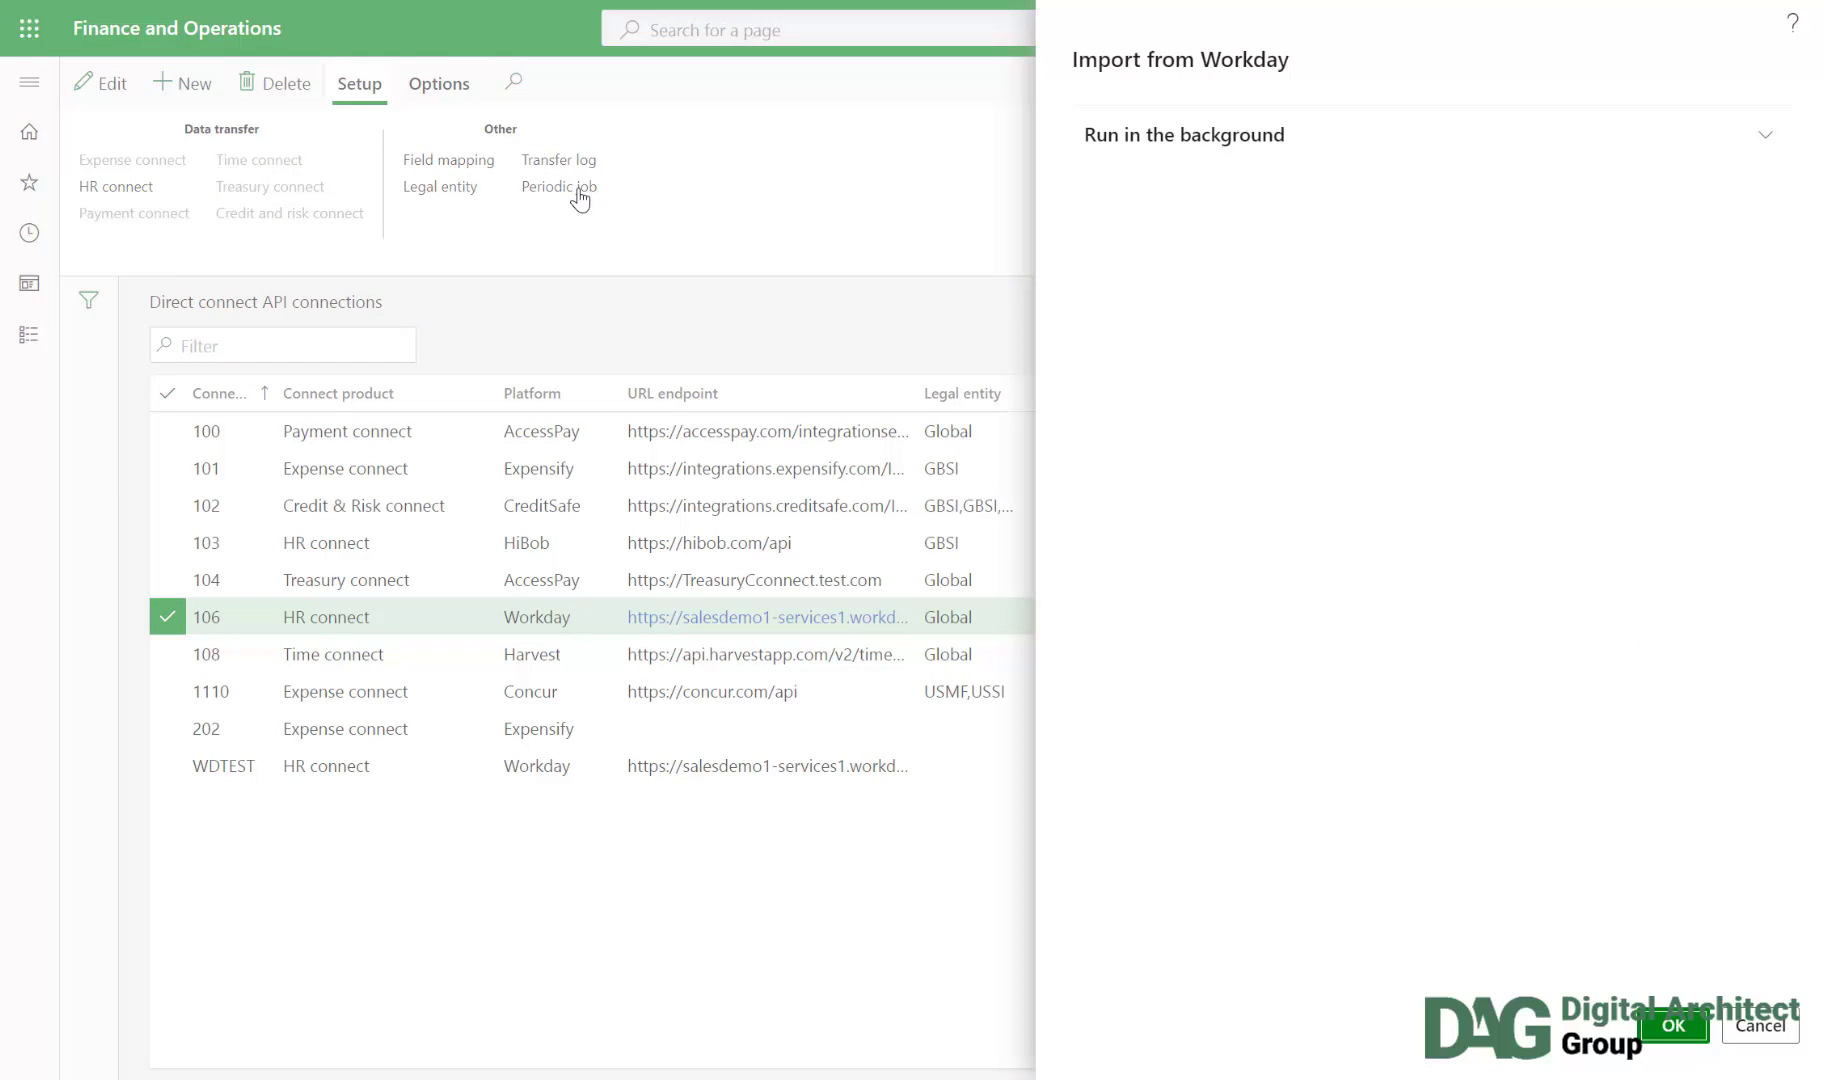
pyautogui.click(1235, 124)
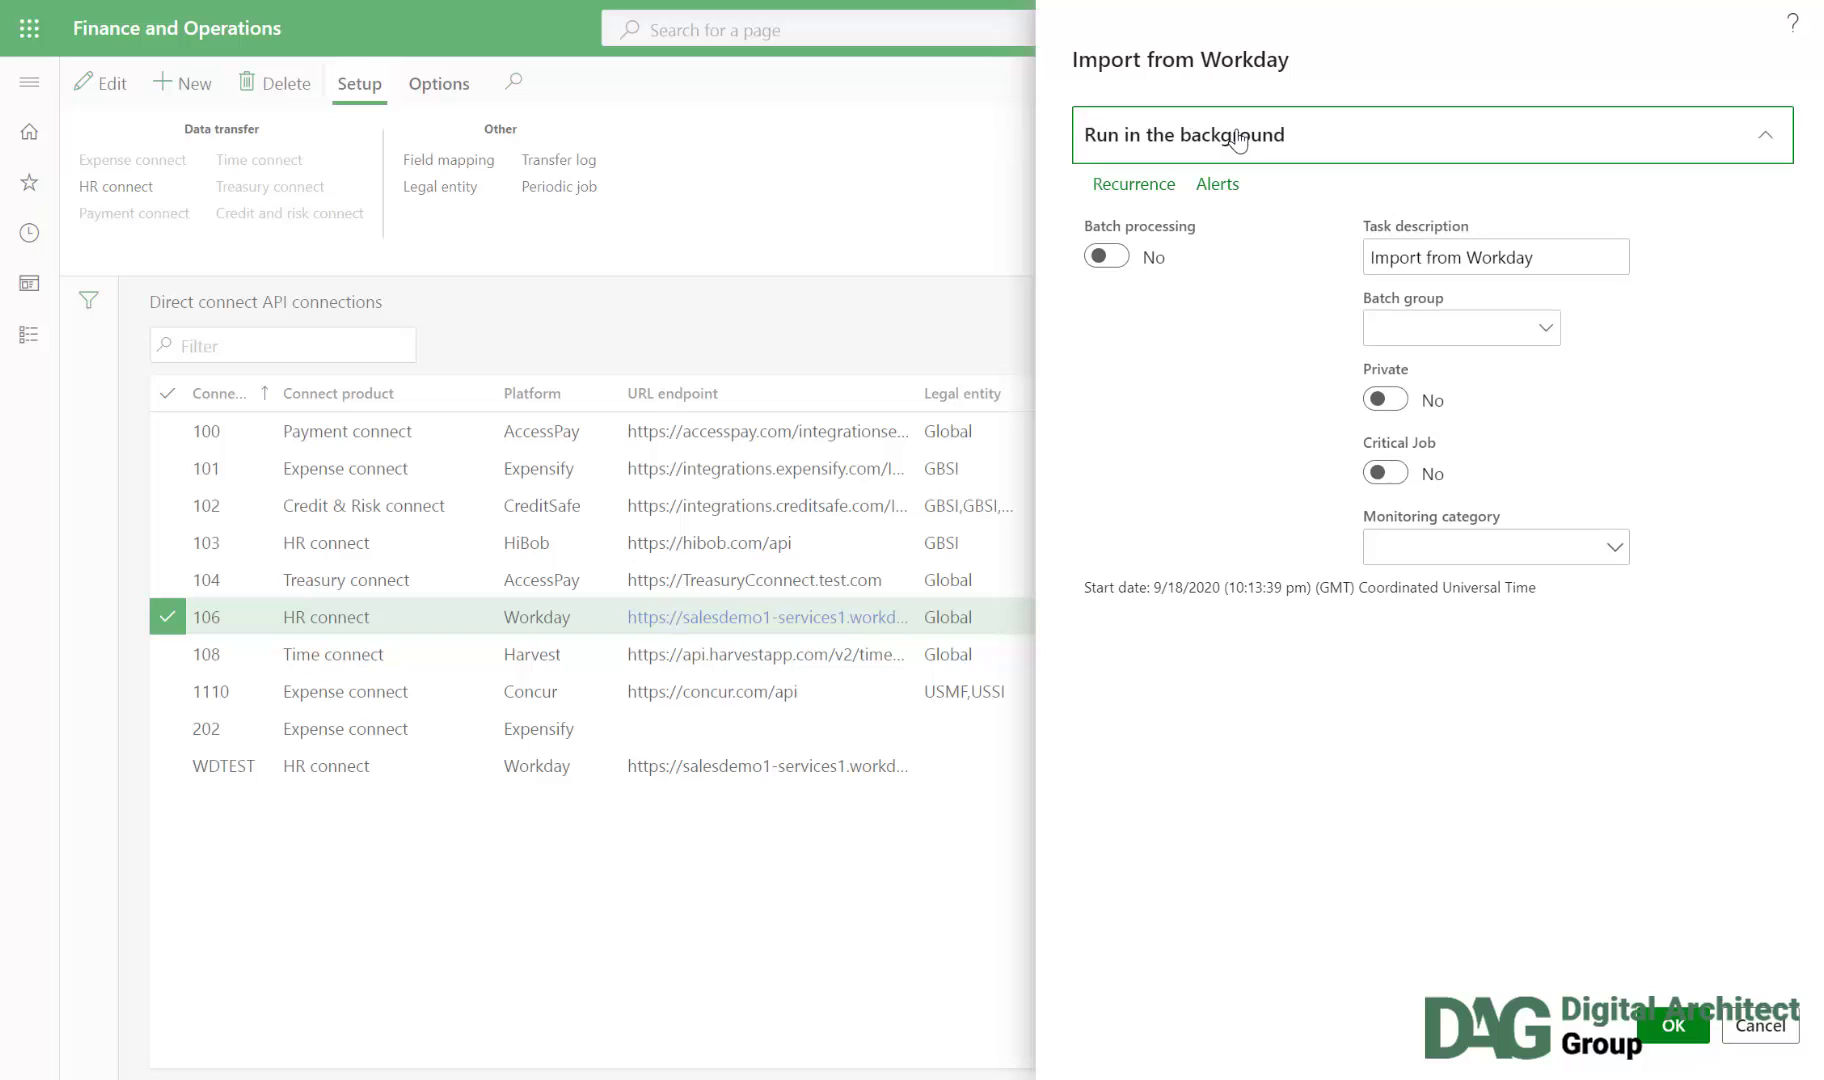
pyautogui.click(1110, 257)
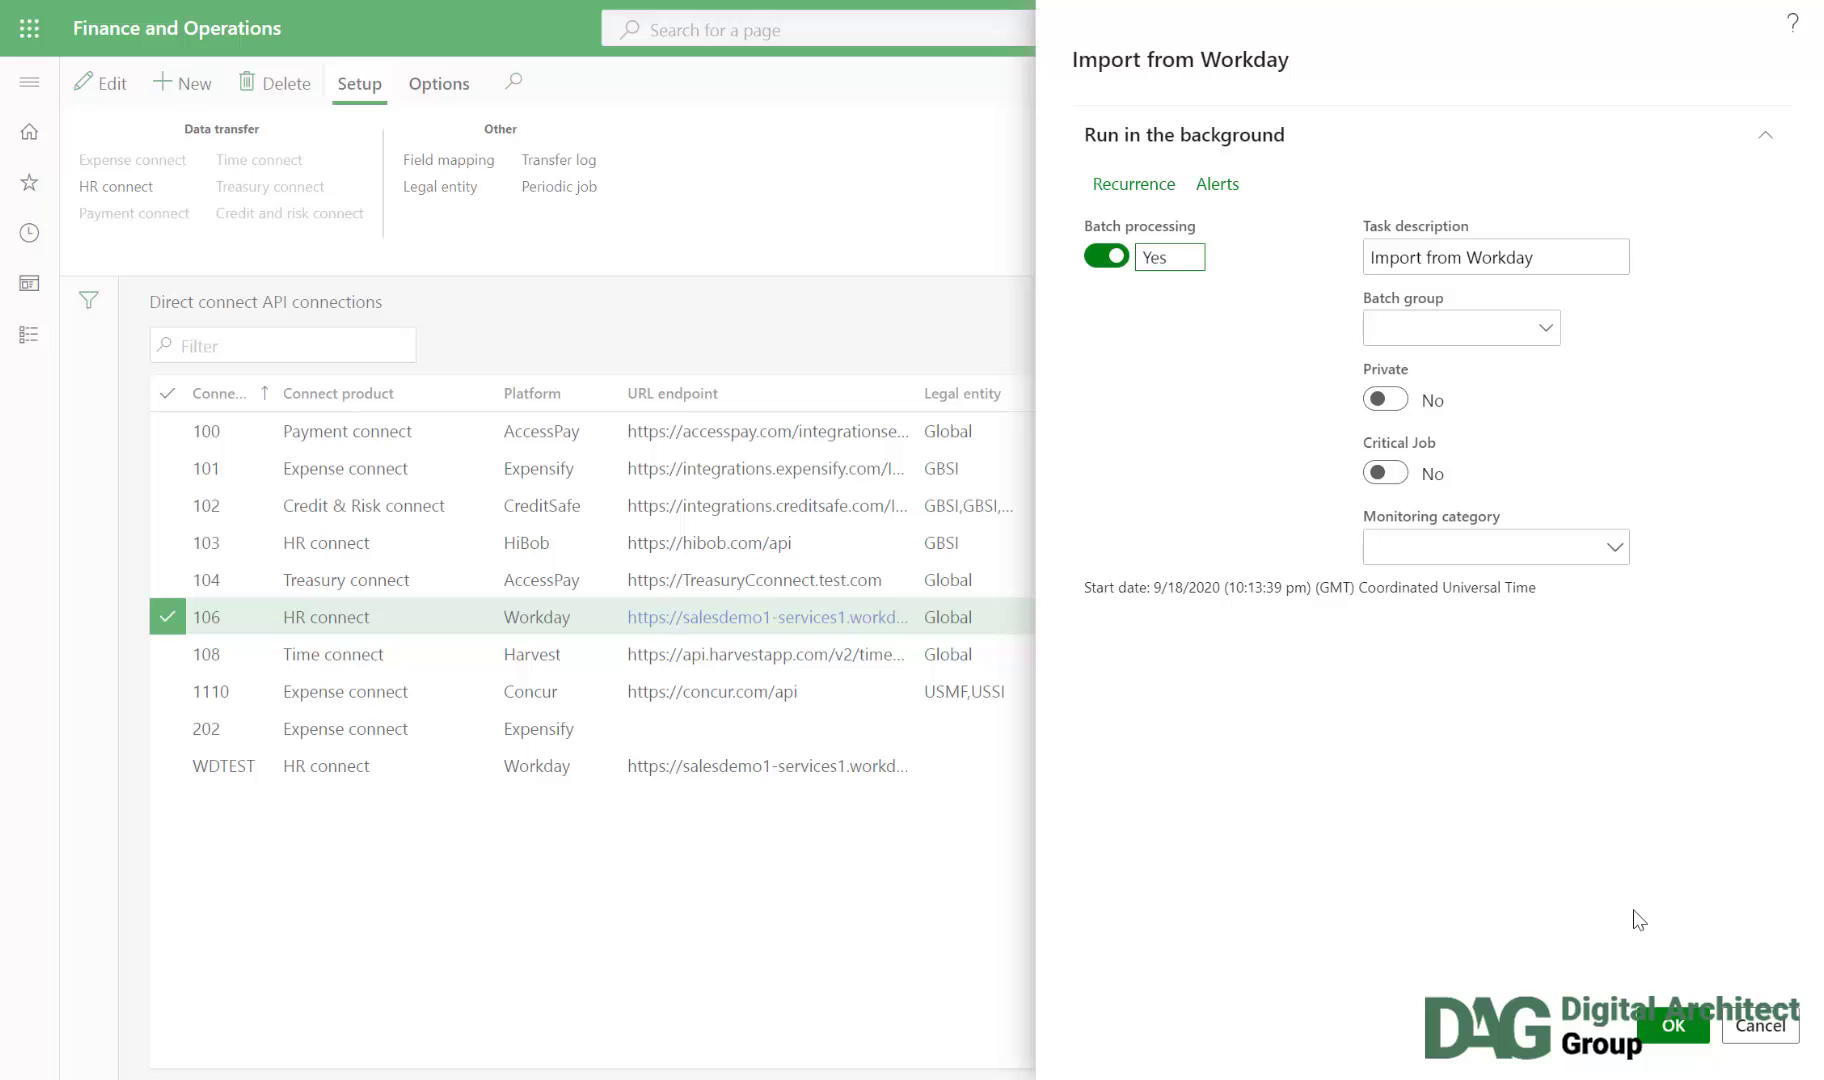
pyautogui.click(1672, 1028)
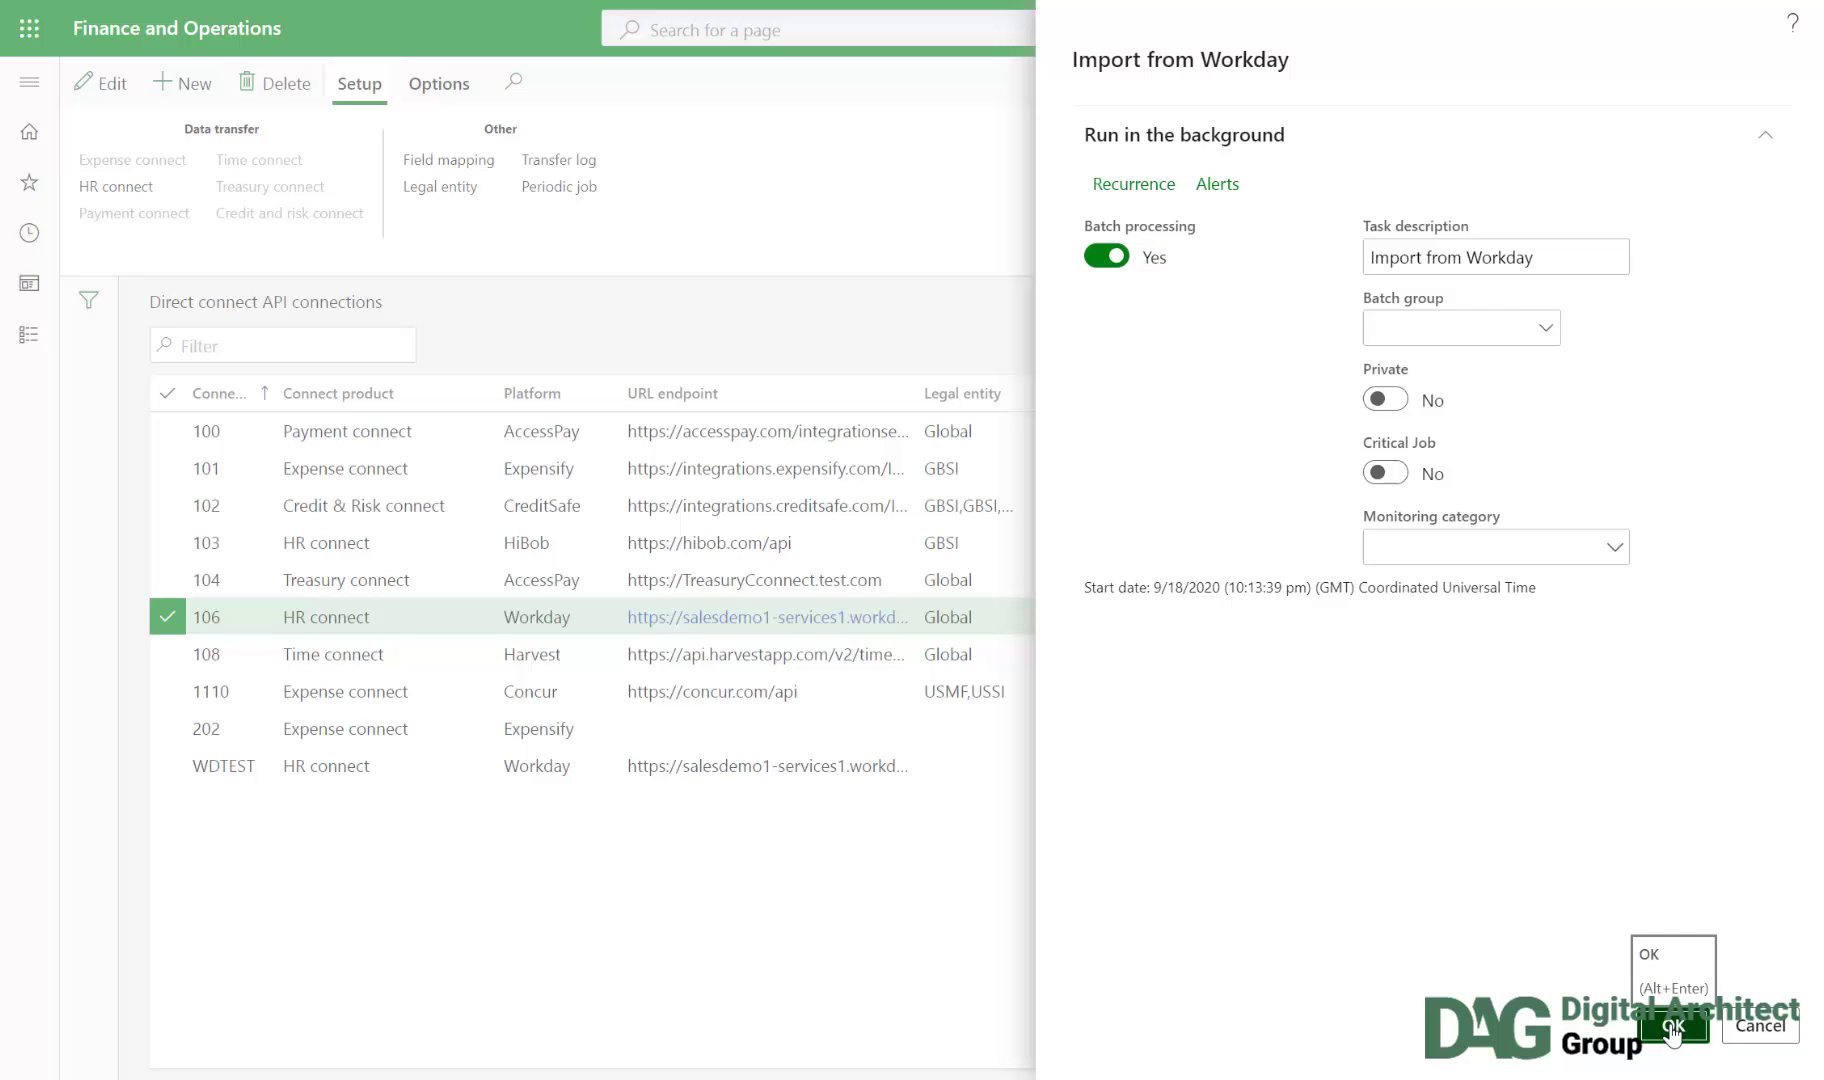
pyautogui.click(1672, 1030)
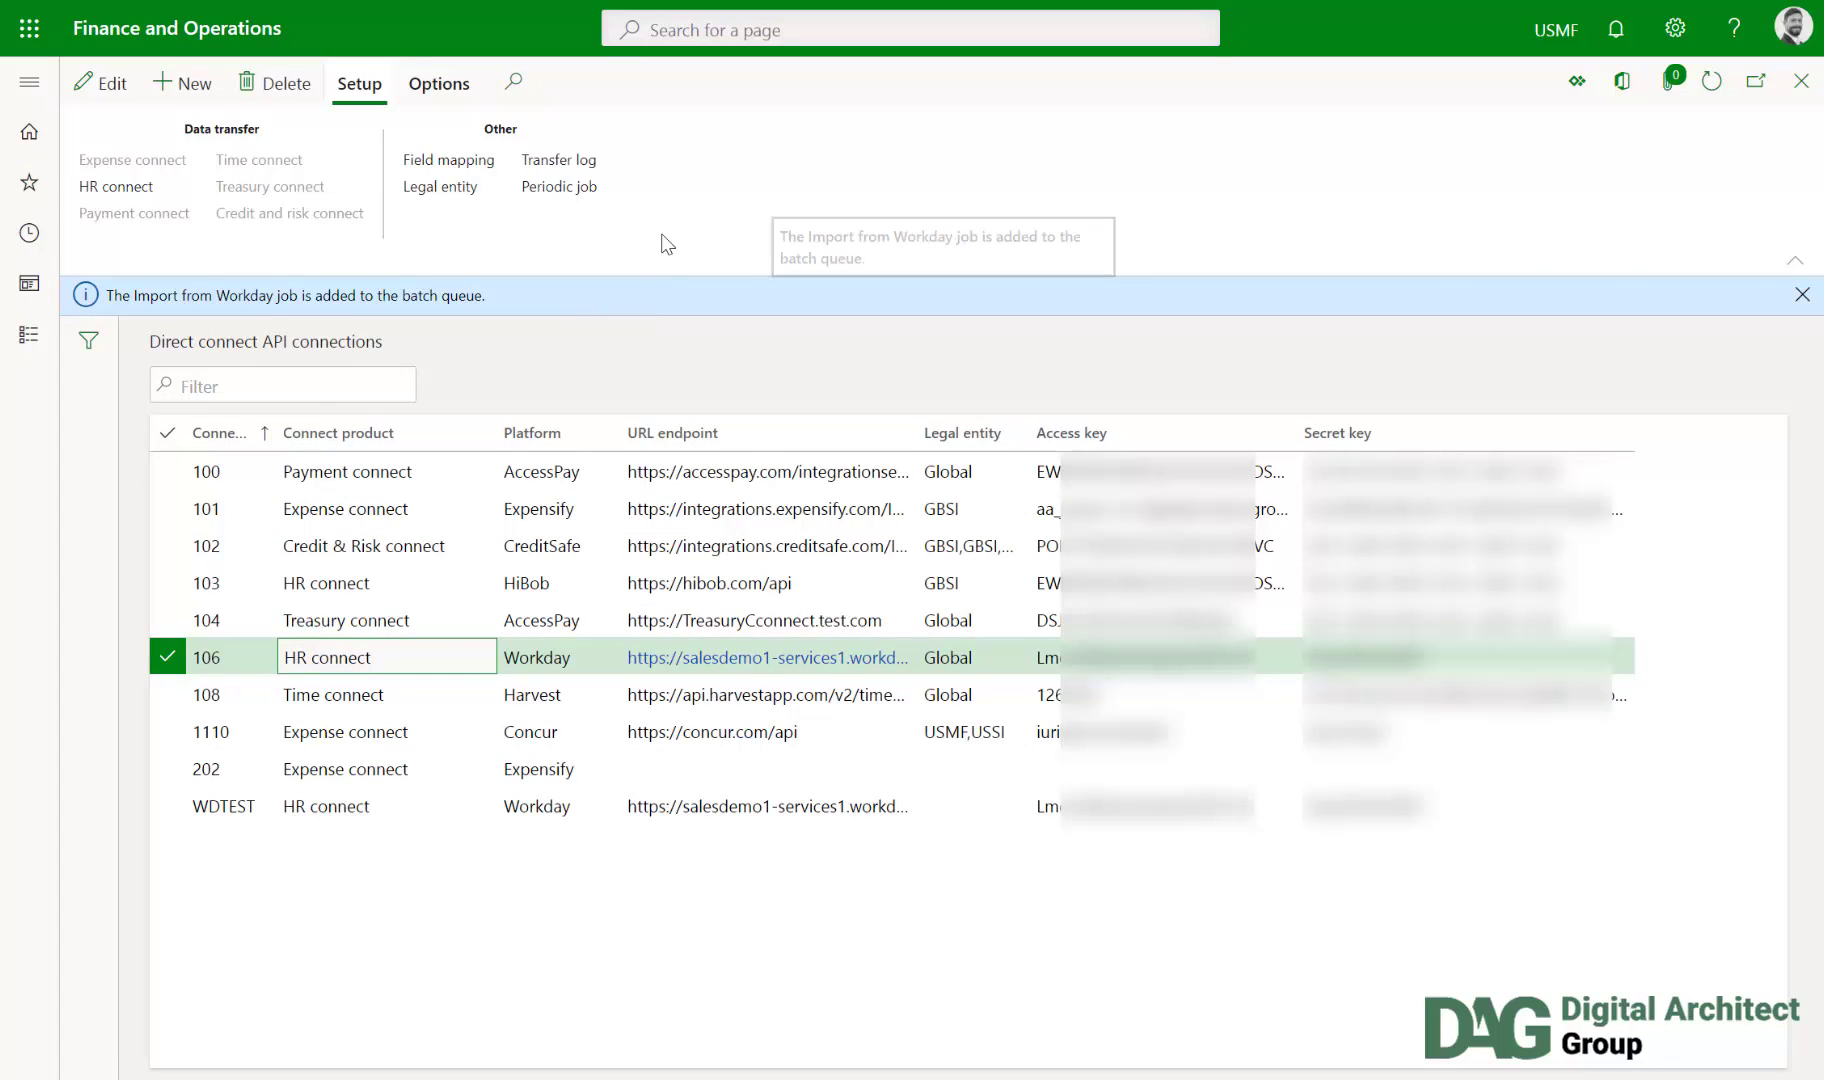
# Step: Open connection 106's transfer log and scroll right to the request and response messages
pyautogui.click(570, 164)
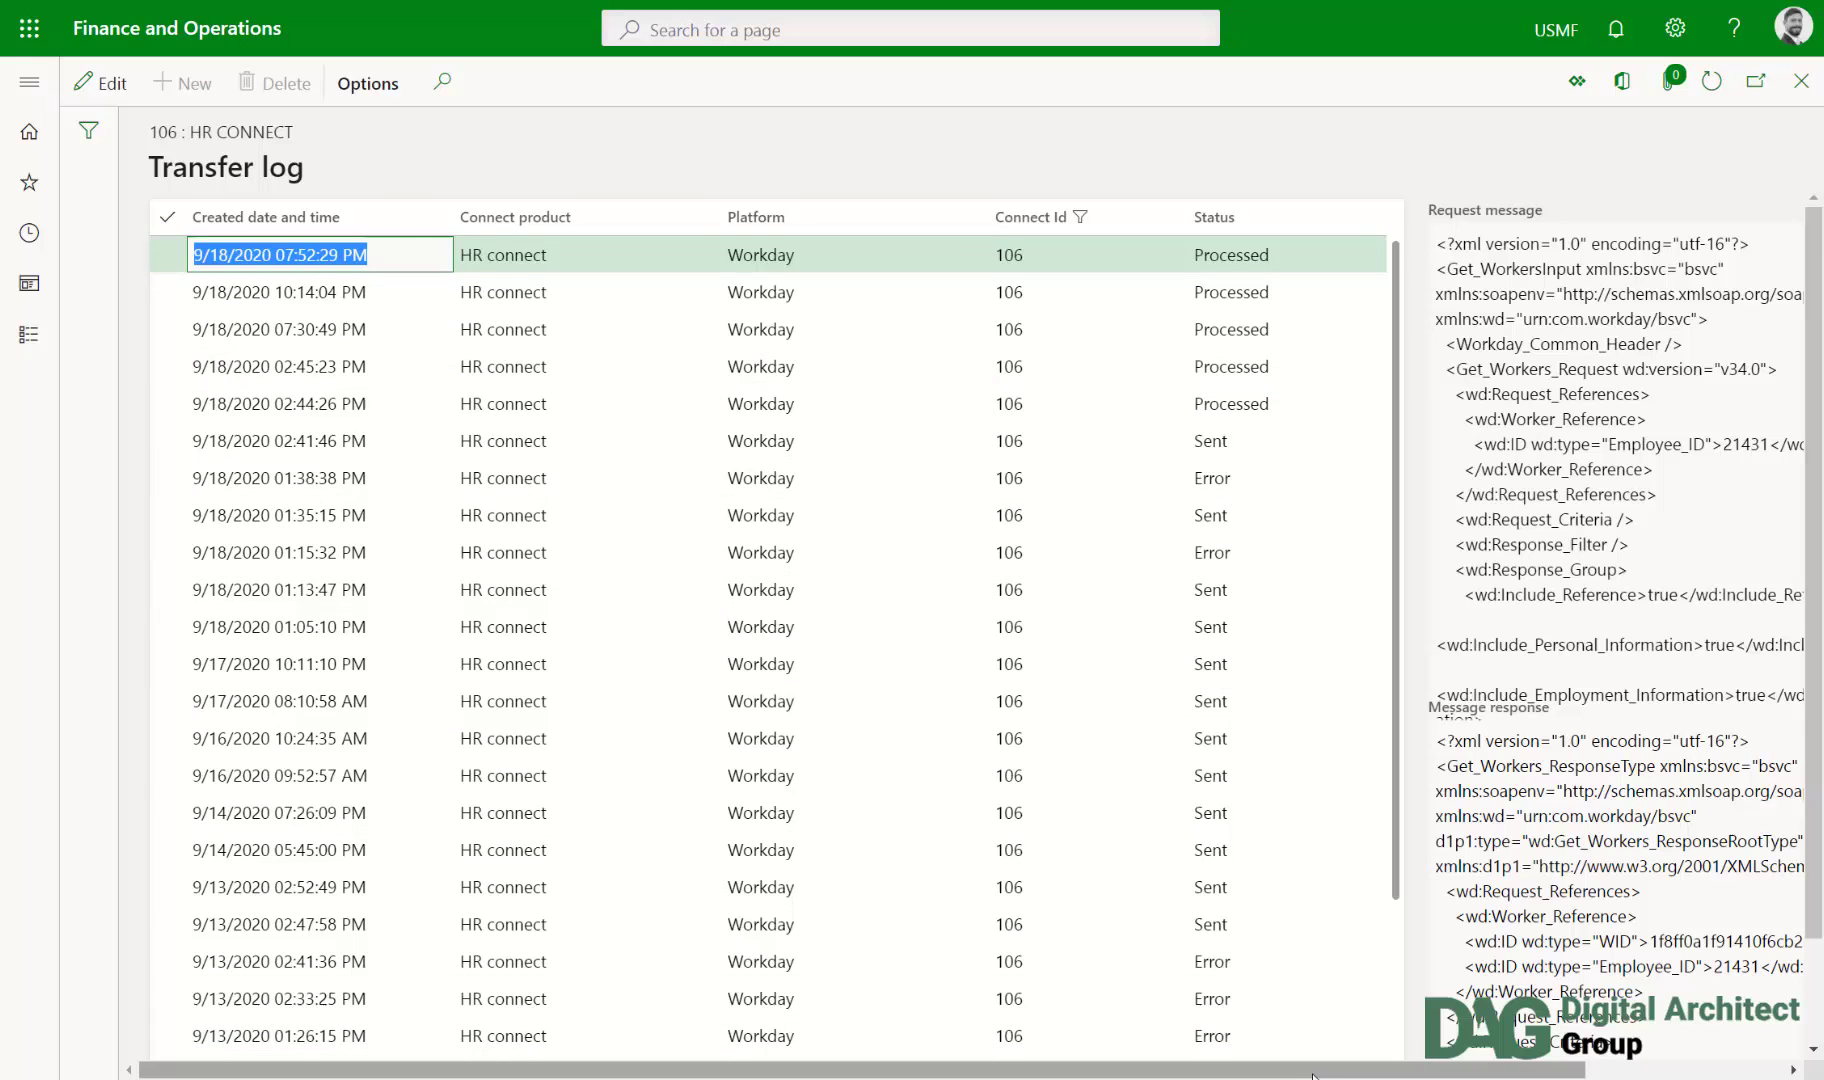
pyautogui.moveTo(1352, 1073); pyautogui.dragTo(1549, 1073)
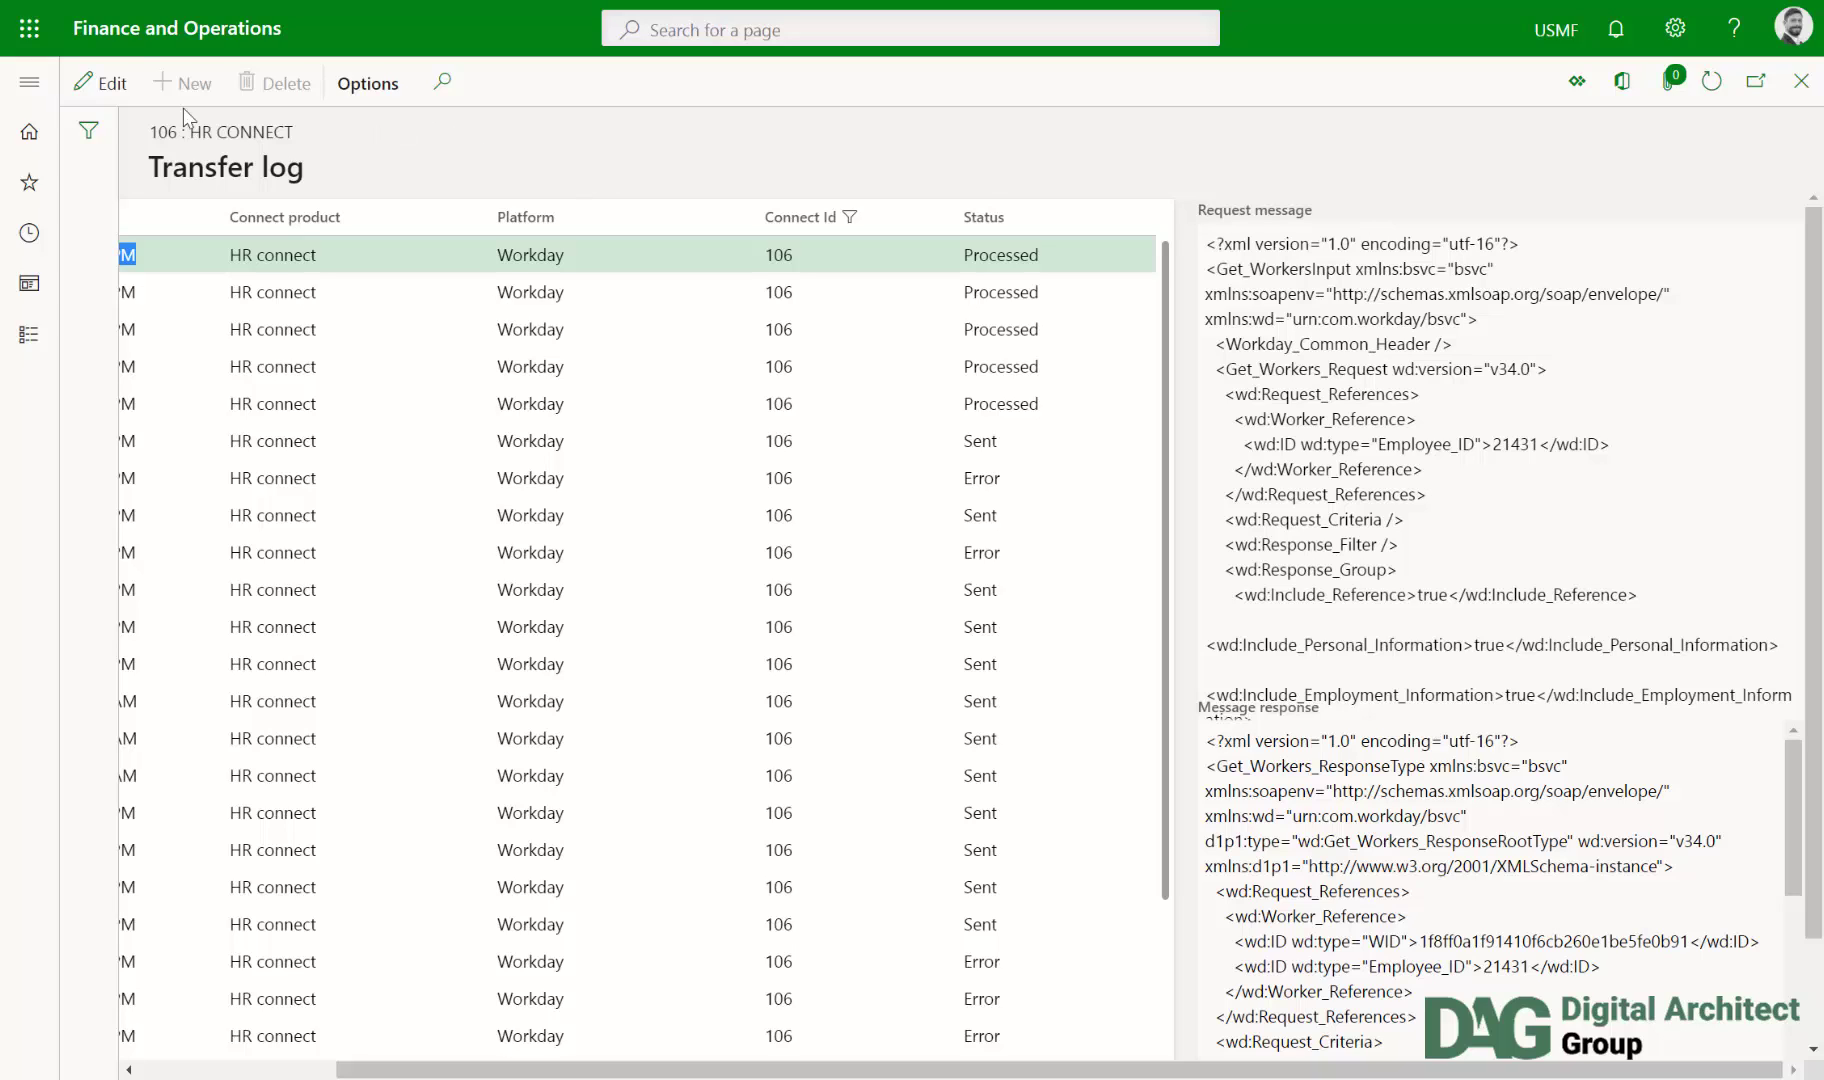
# Step: Go to Human resources > HR Connect > Inquiries > Imported worker records
pyautogui.click(31, 91)
pyautogui.click(31, 89)
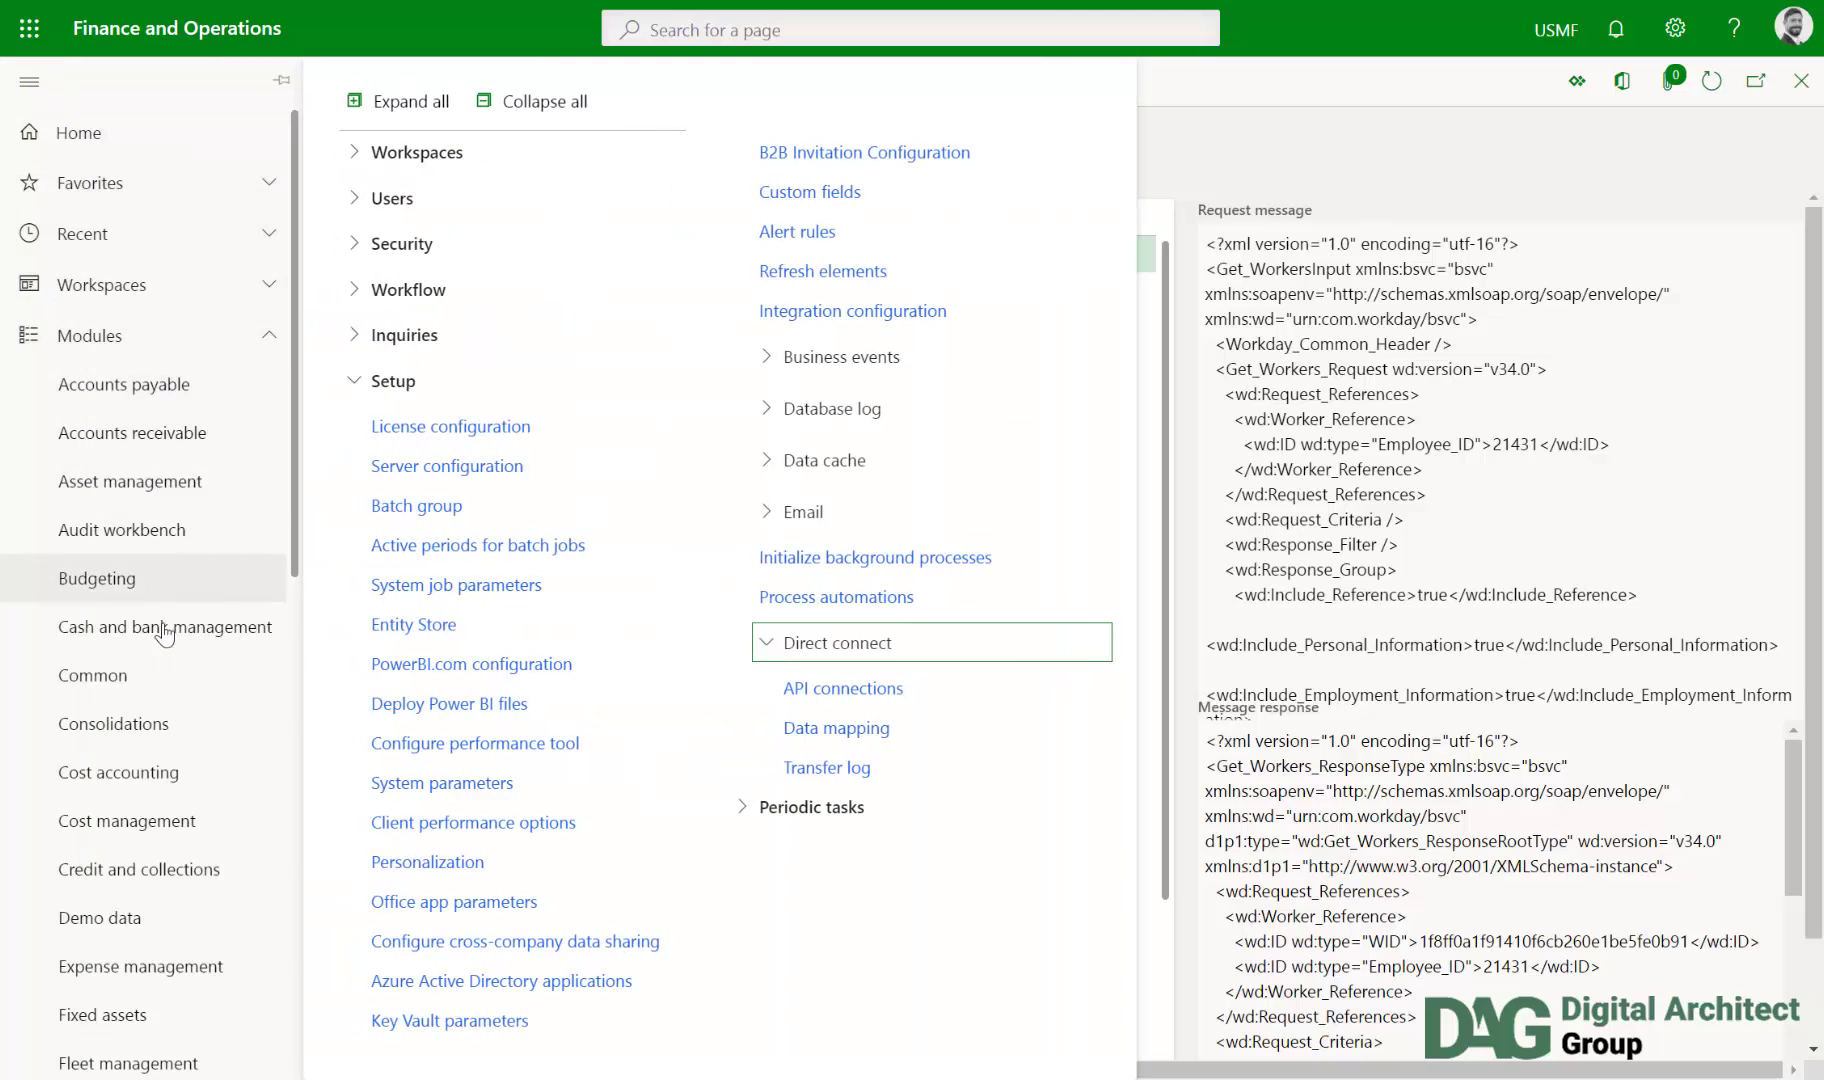
pyautogui.scroll(-4, 157, 800)
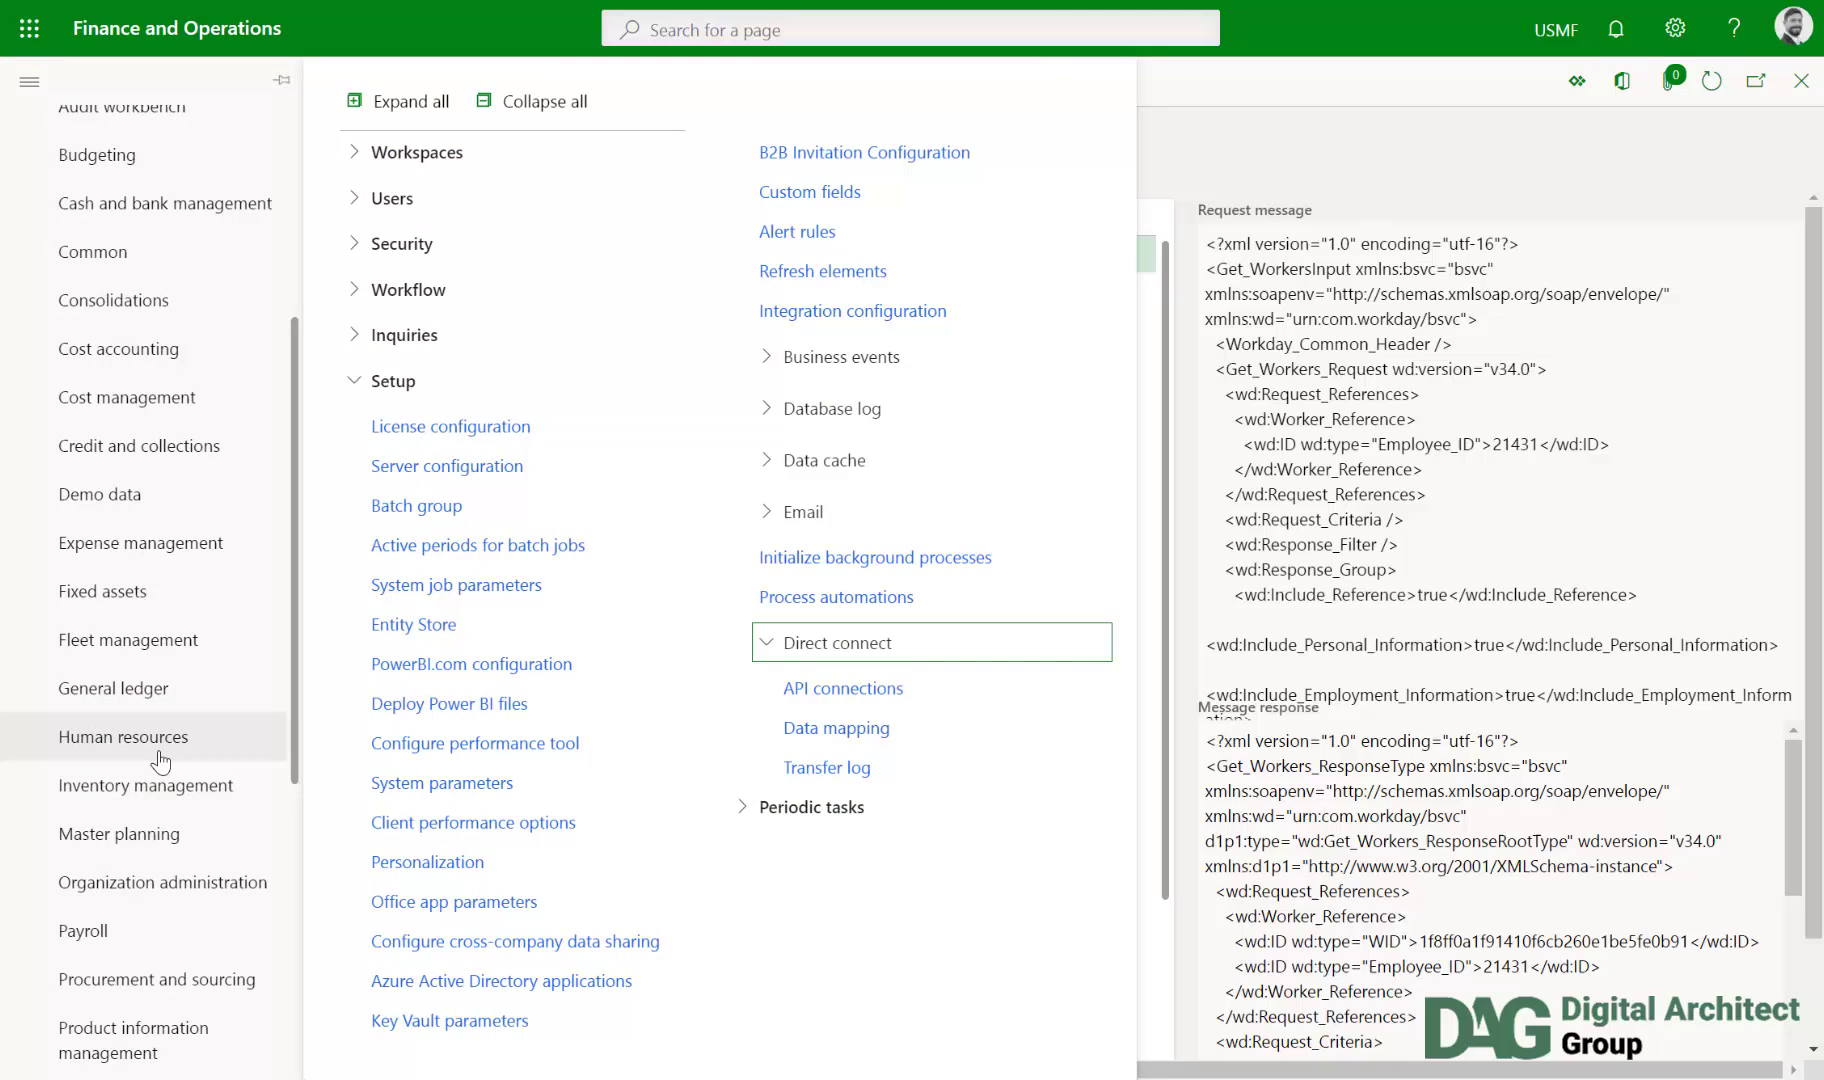
pyautogui.click(160, 740)
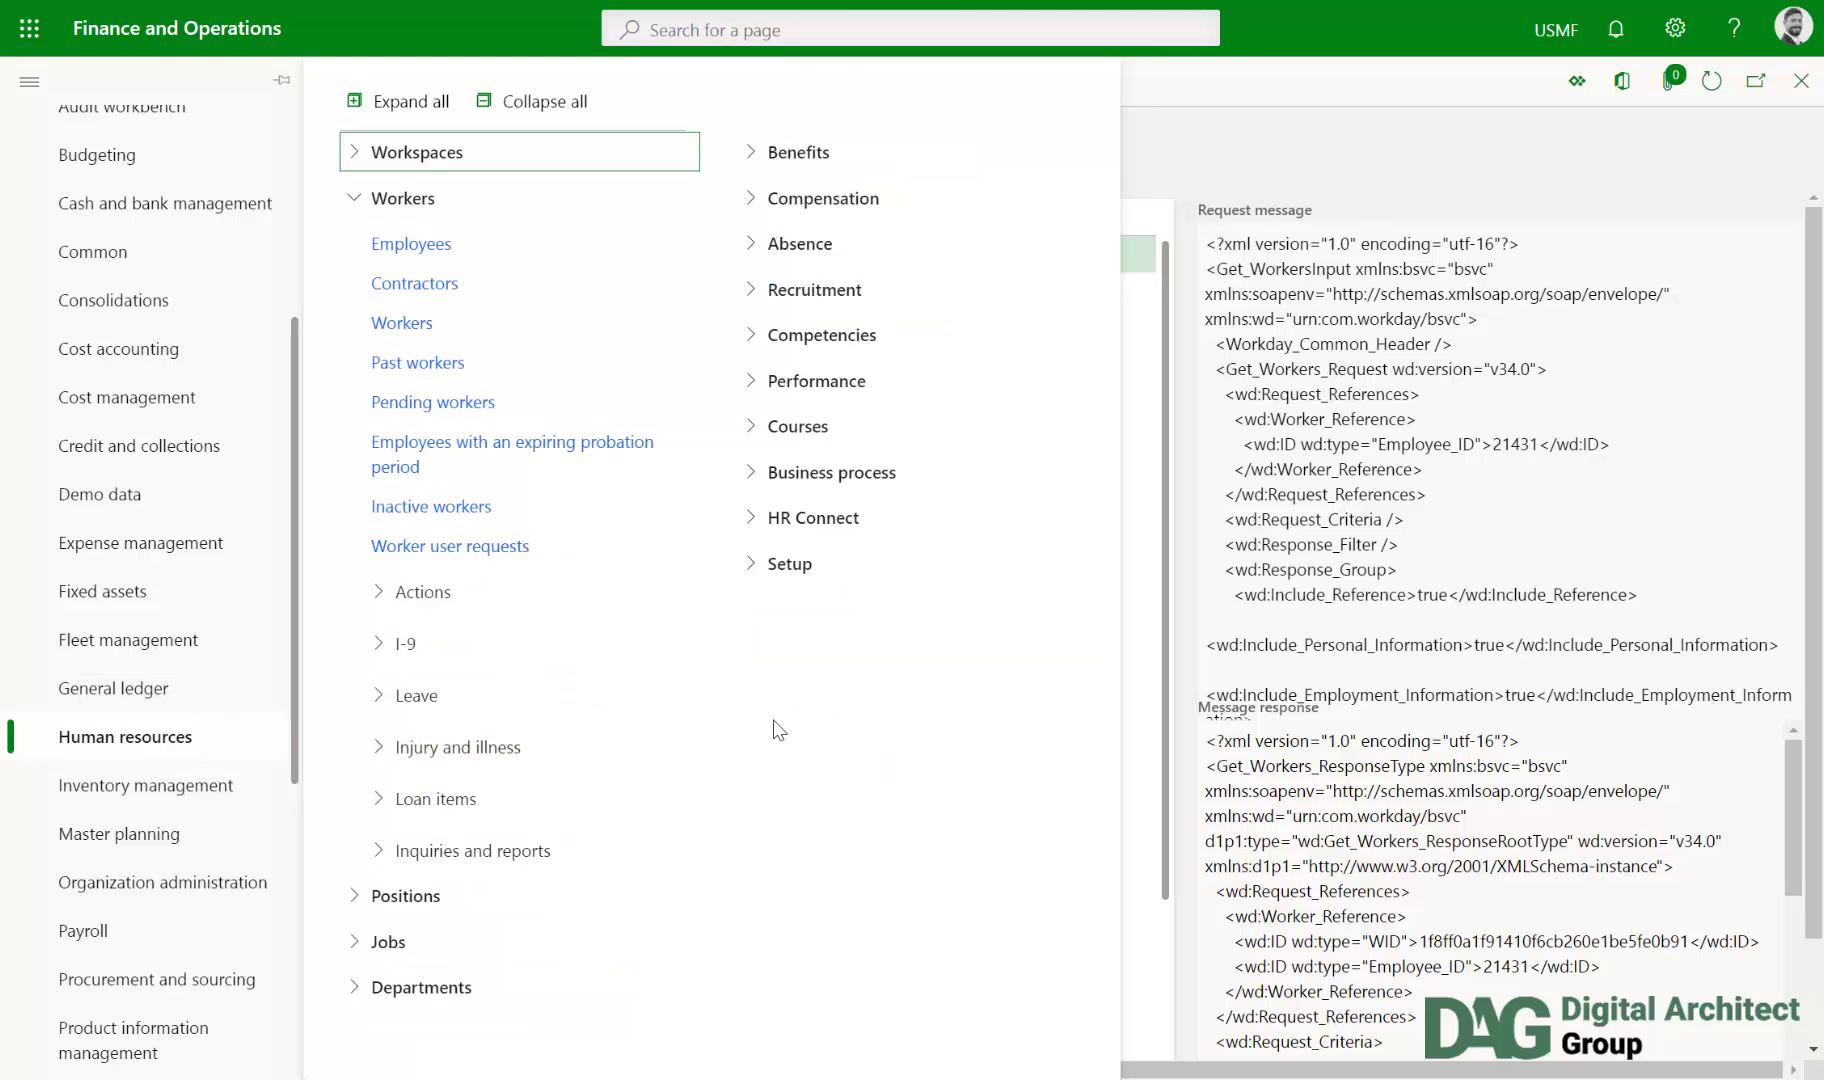
pyautogui.click(830, 533)
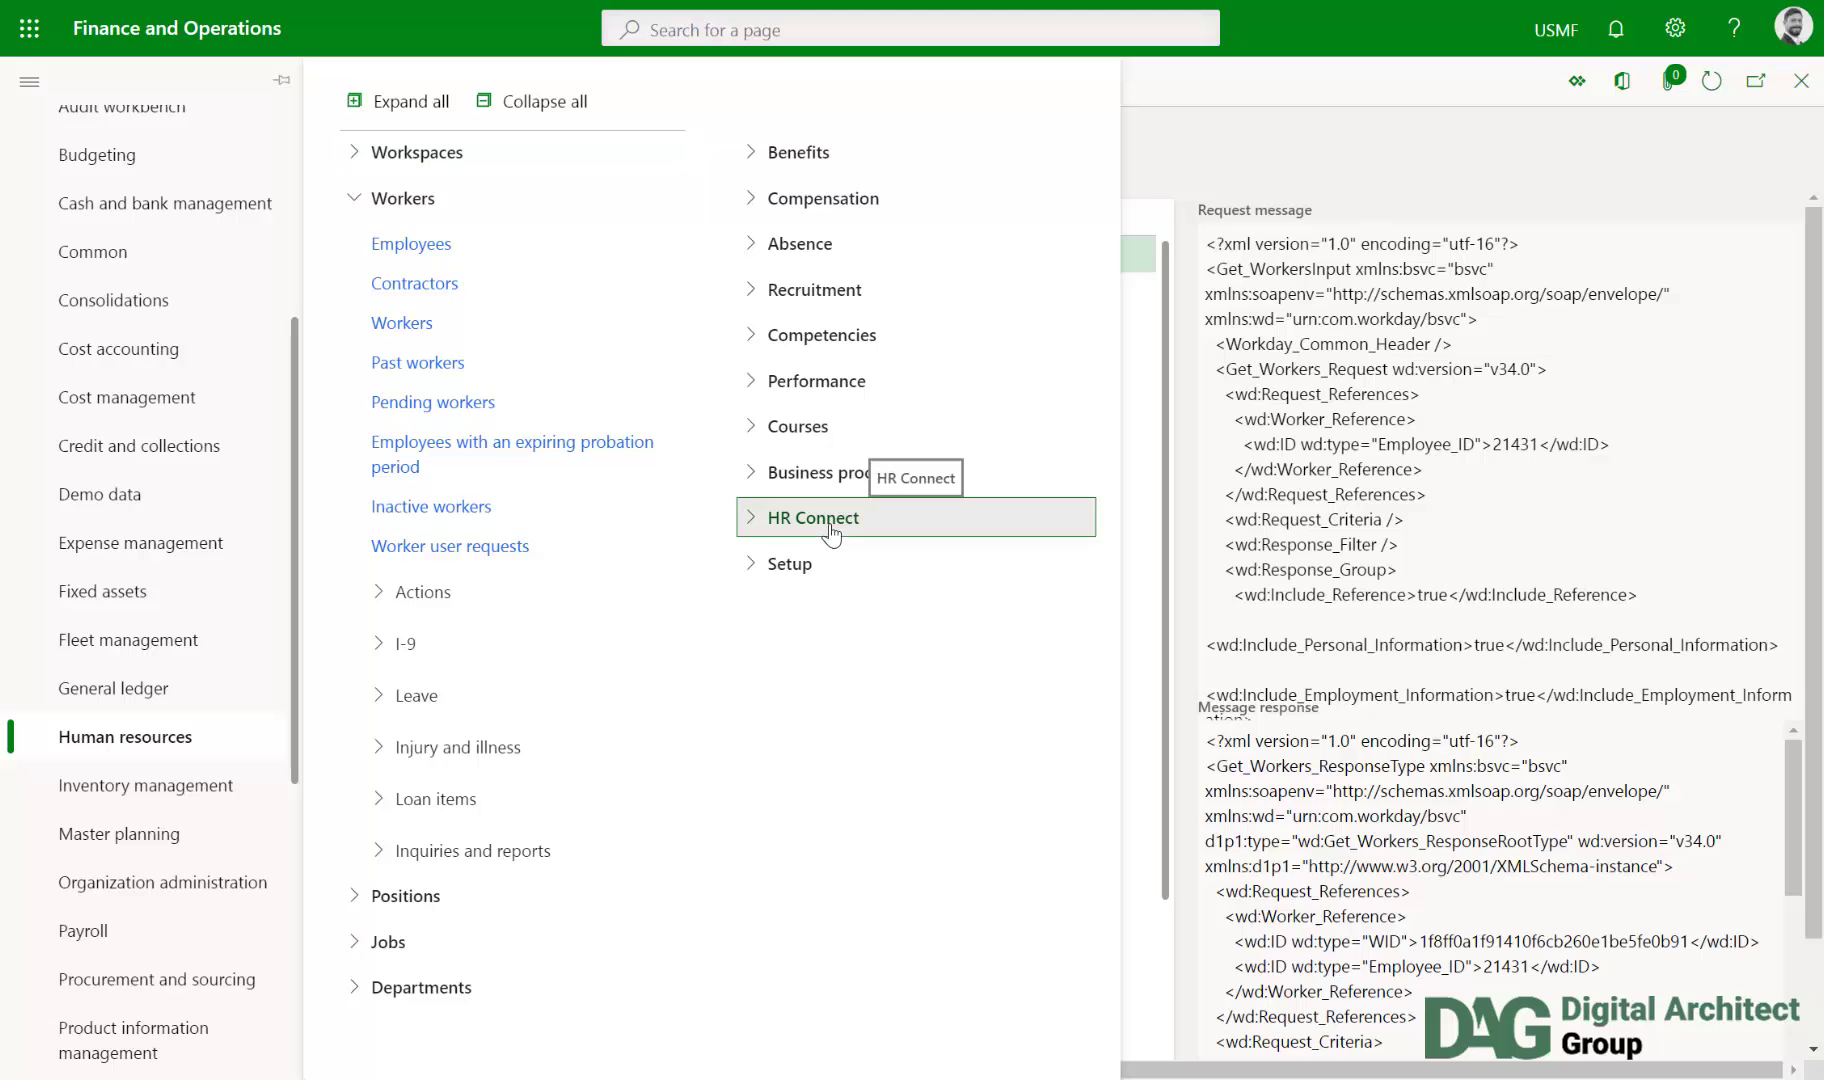
pyautogui.click(812, 576)
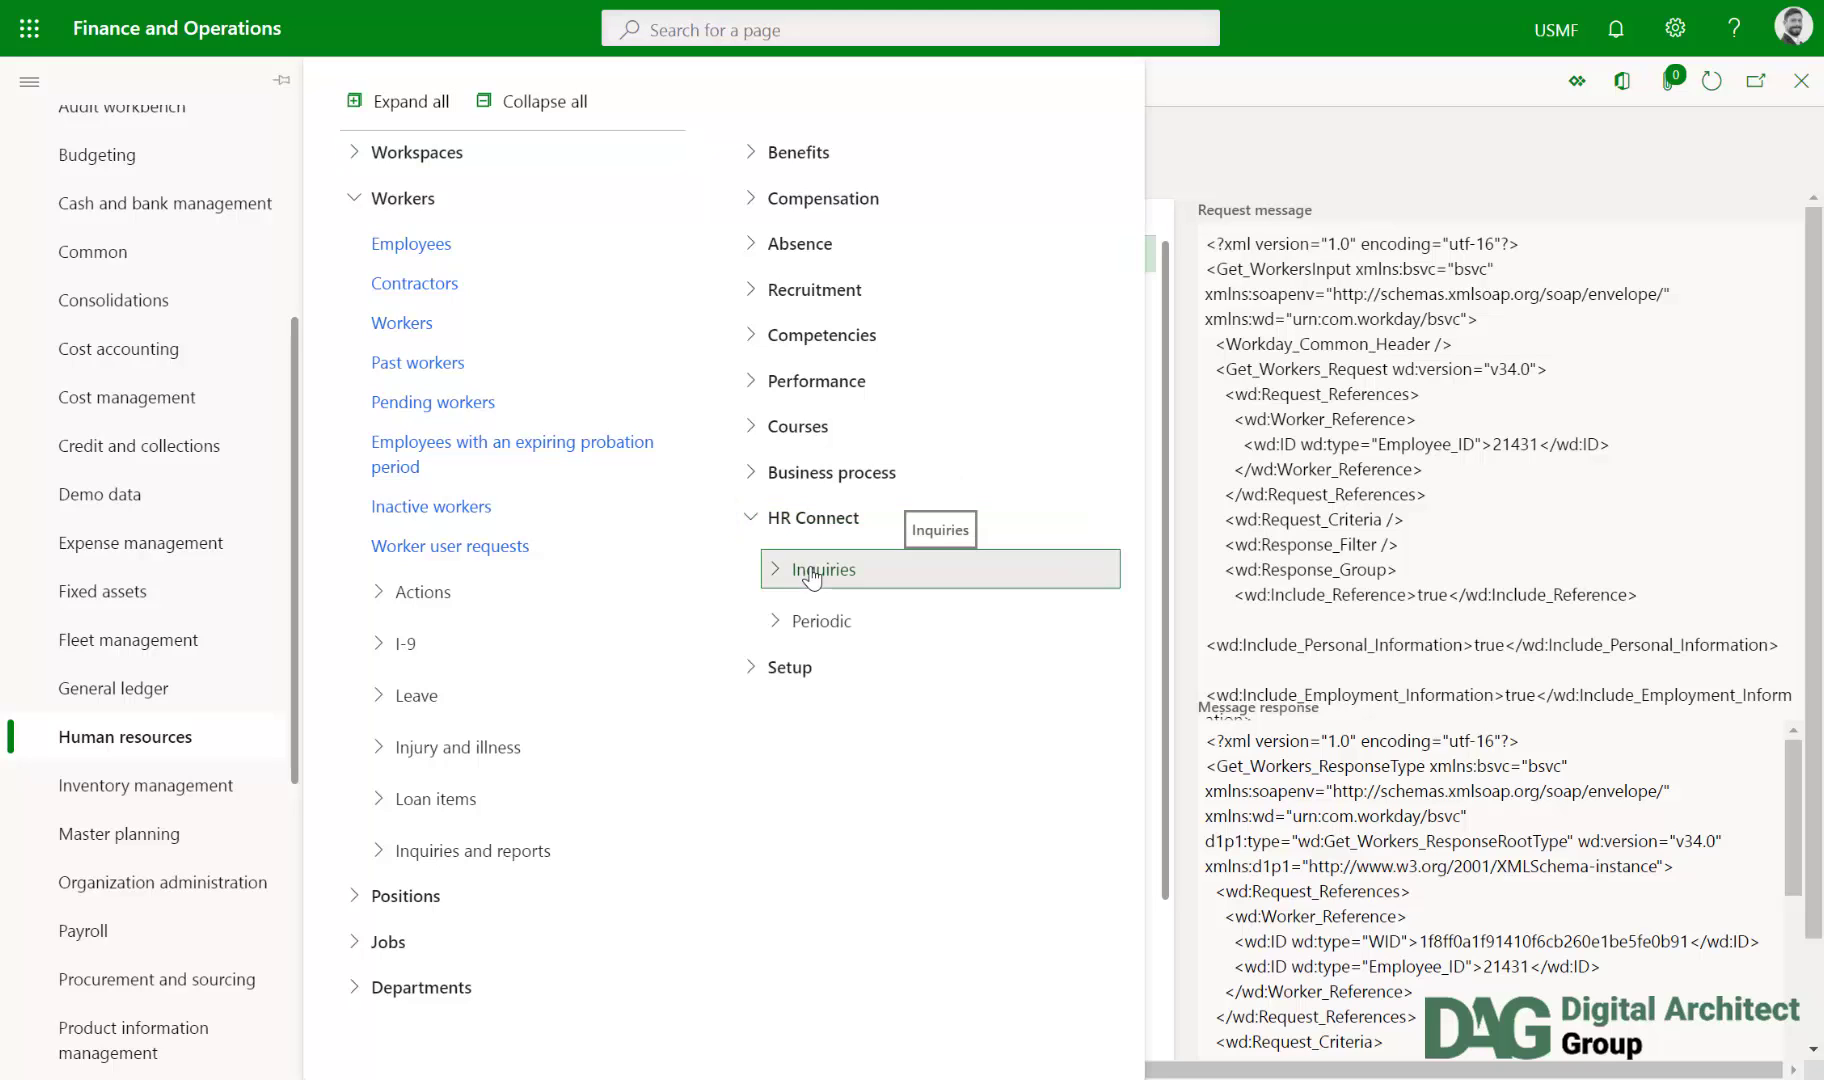
pyautogui.click(926, 633)
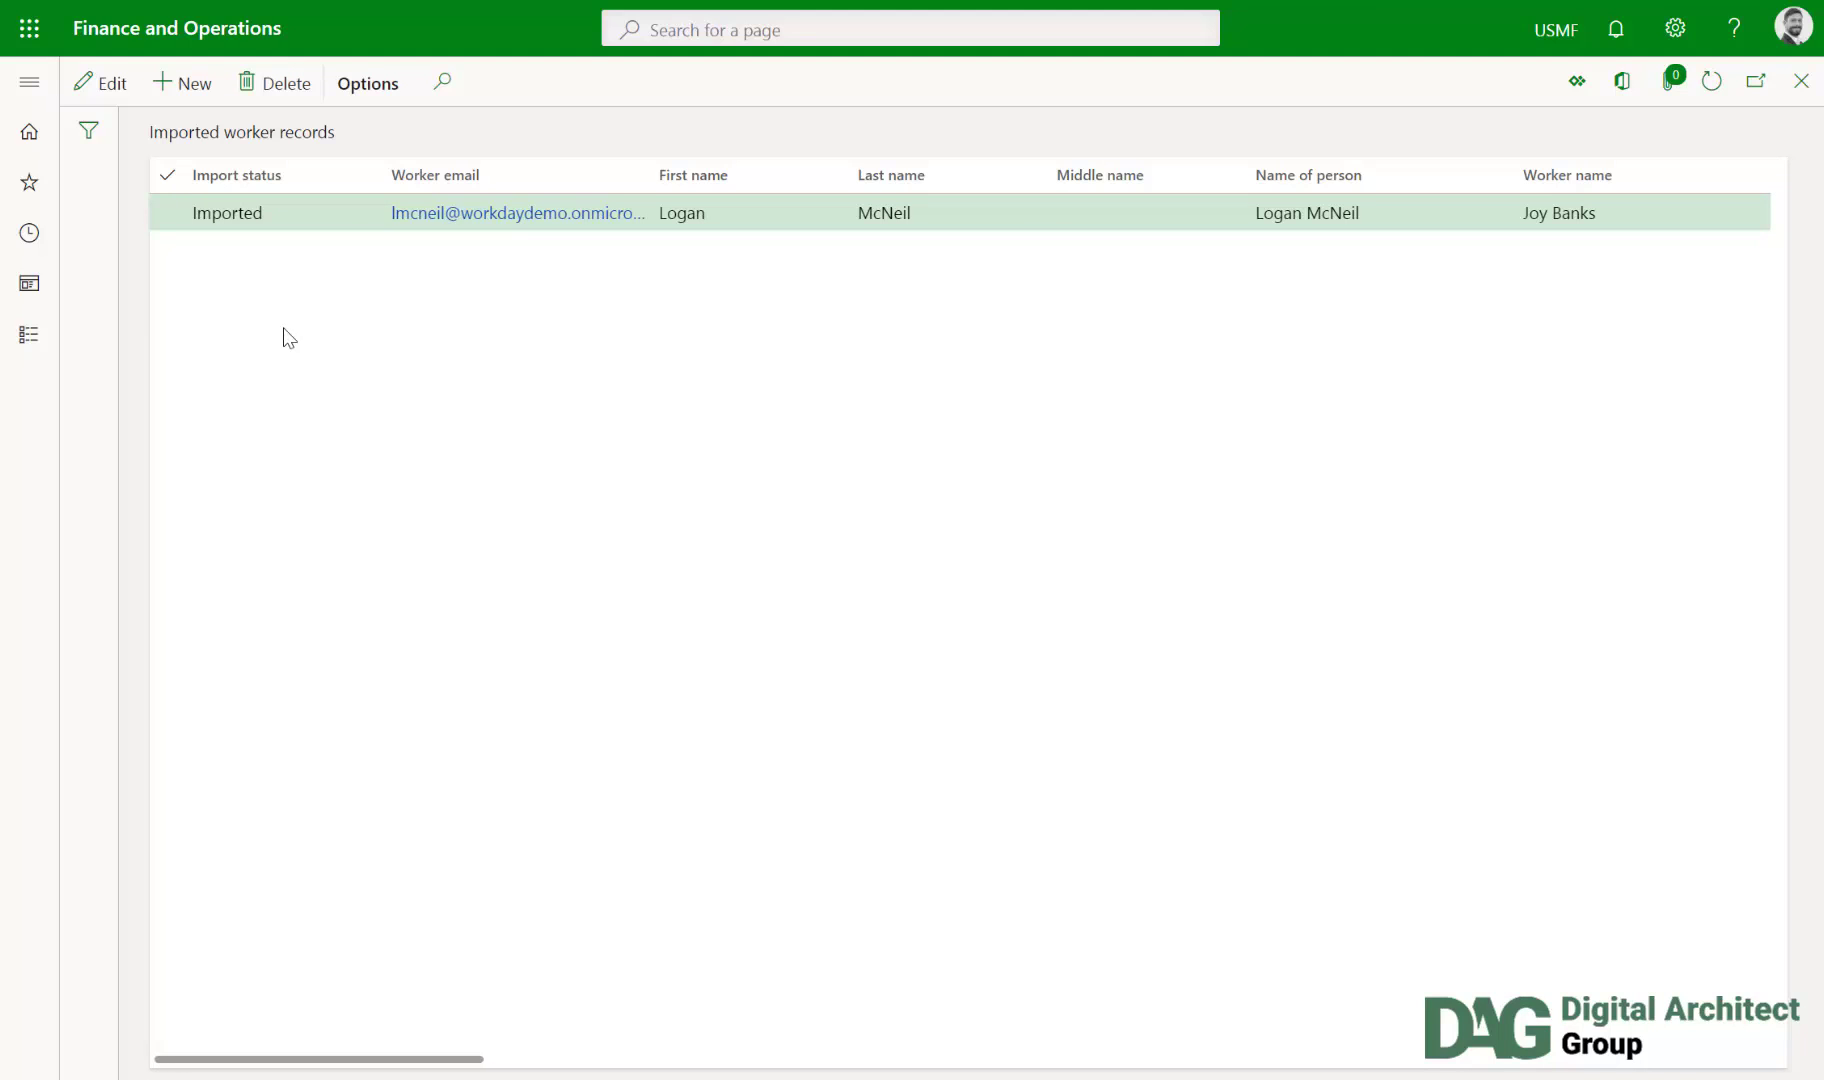
# Step: Scroll across all columns of the imported Workday worker record
pyautogui.hscroll(5, 832, 338)
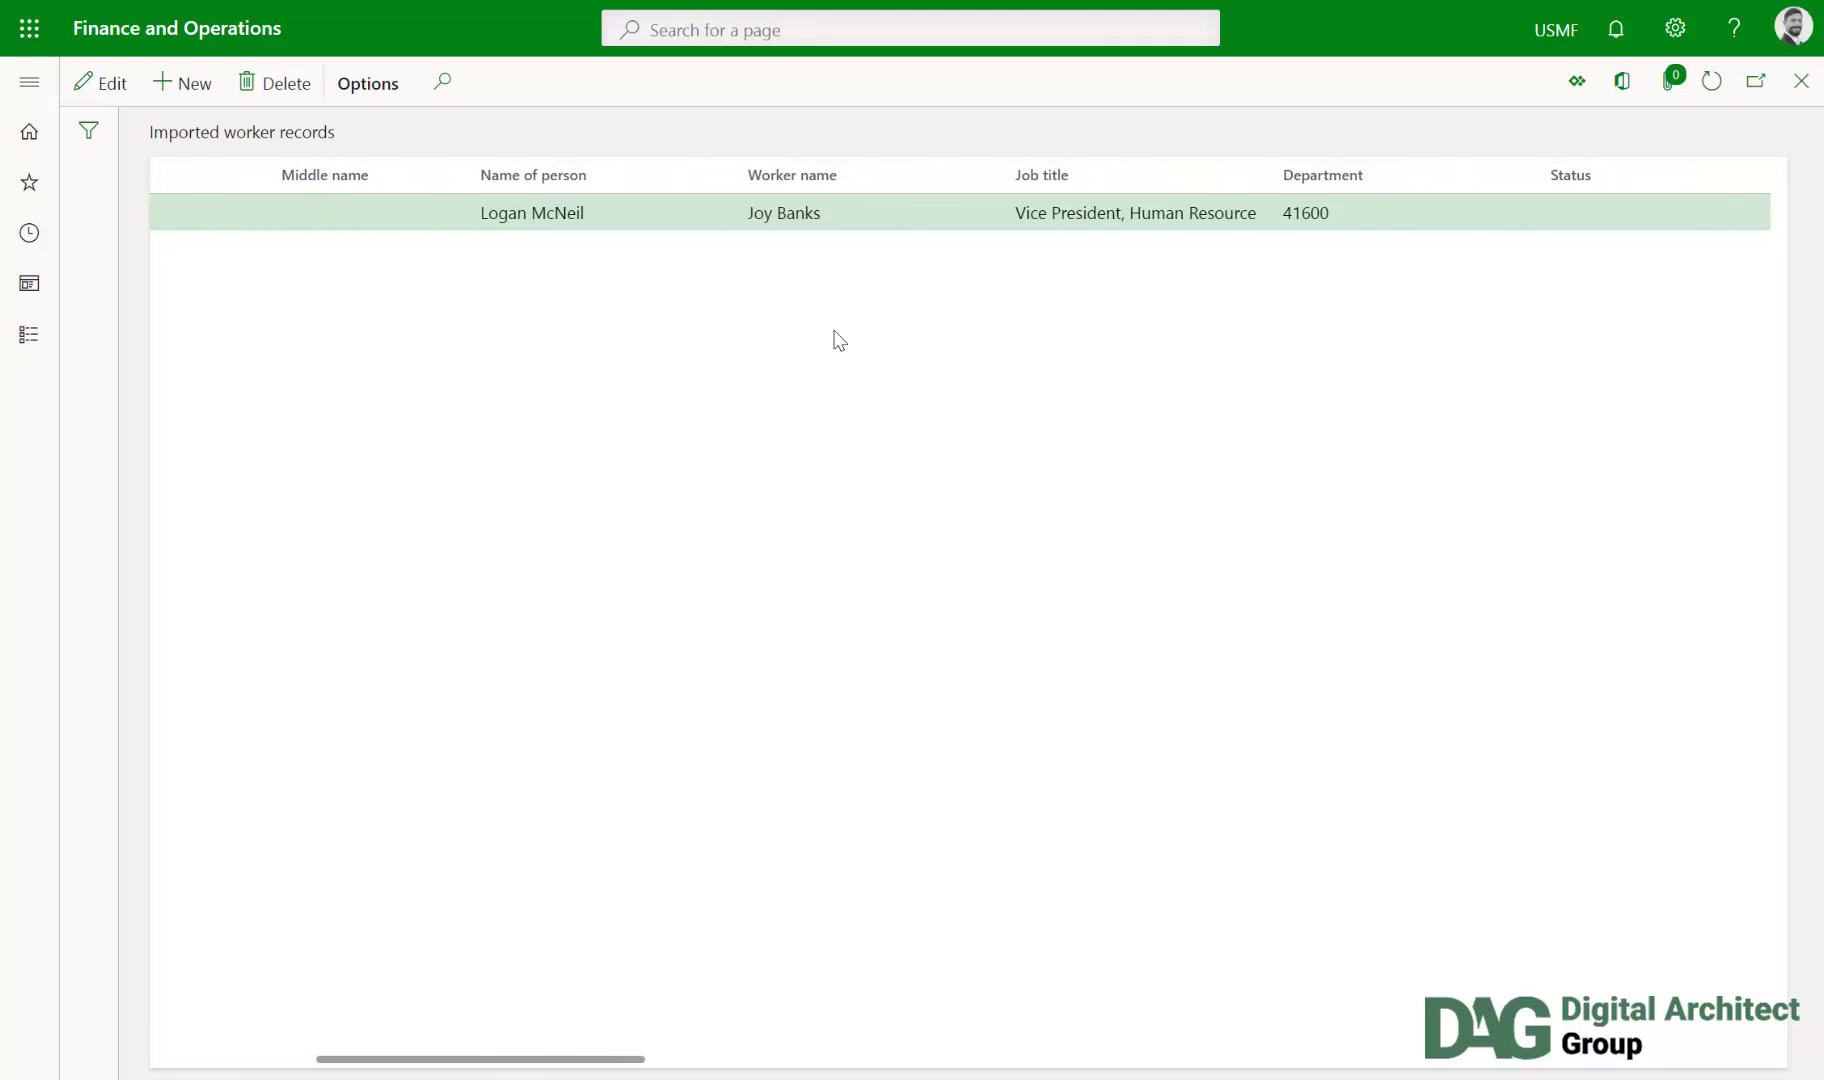
pyautogui.hscroll(6, 838, 340)
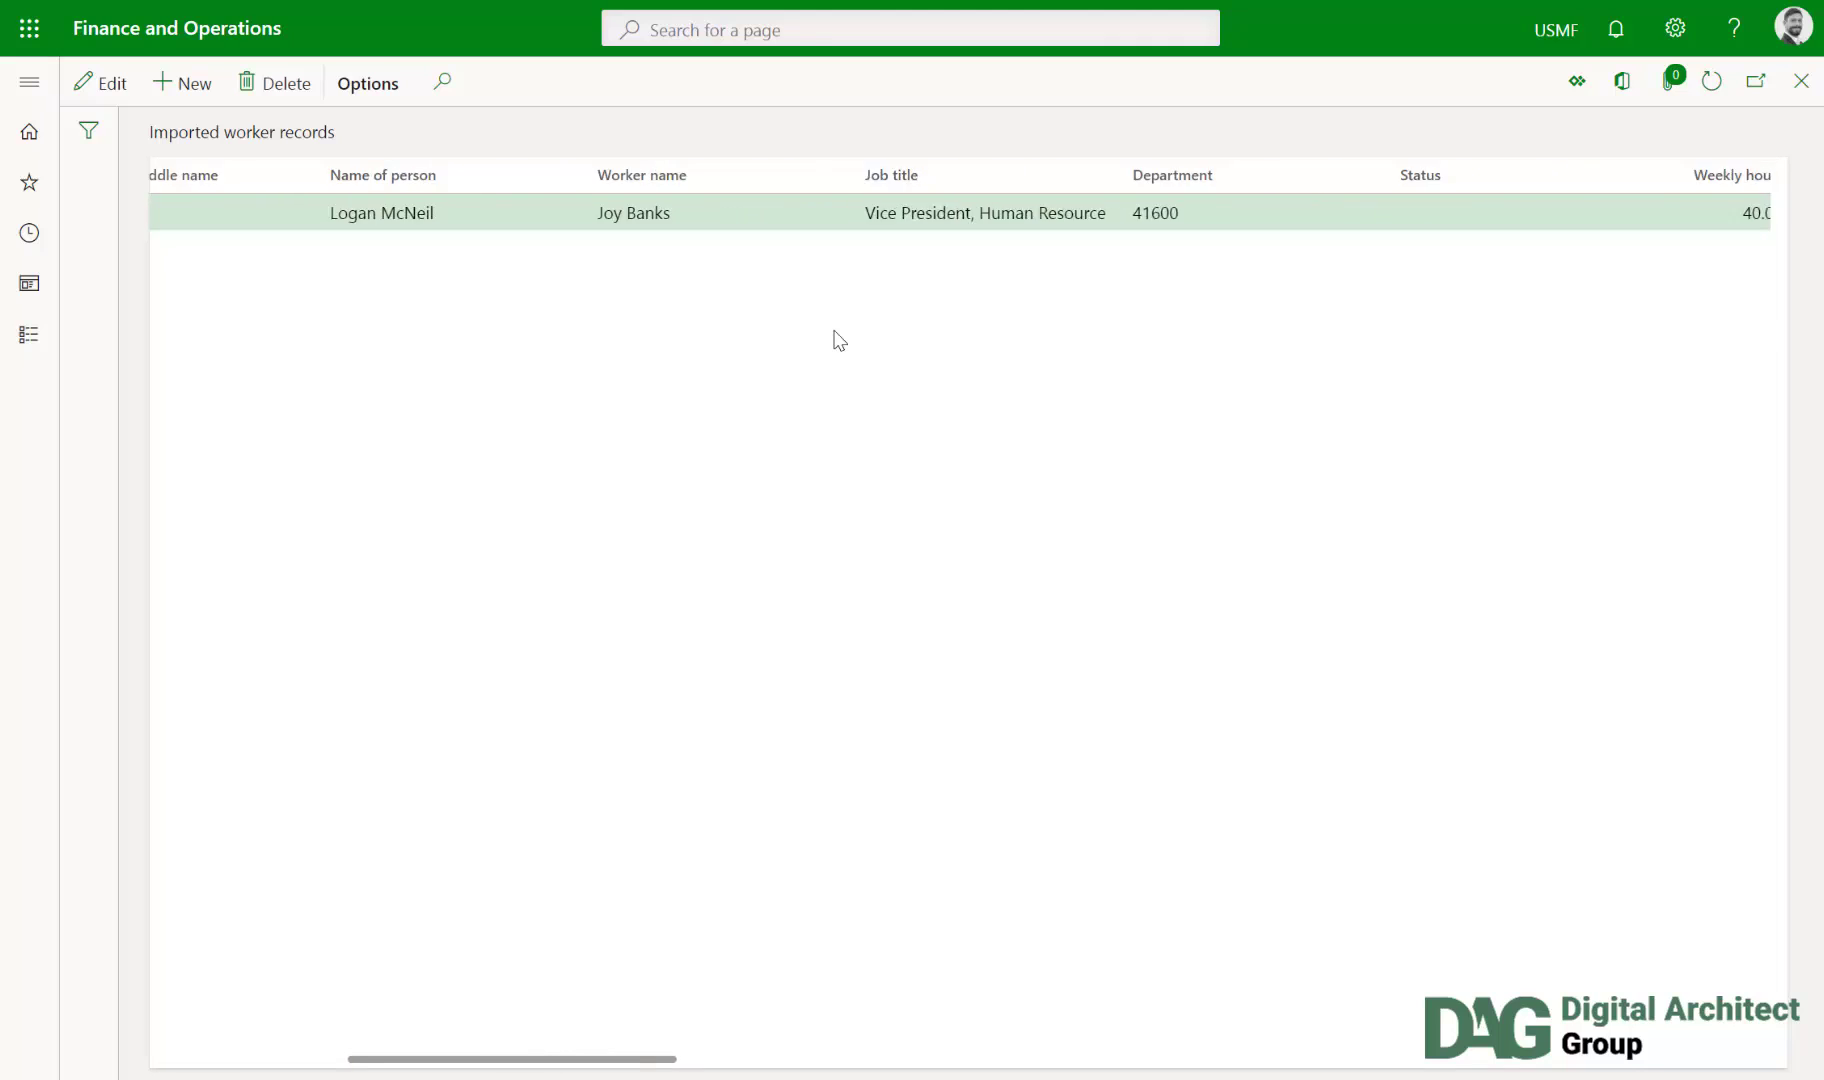
pyautogui.hscroll(6, 838, 340)
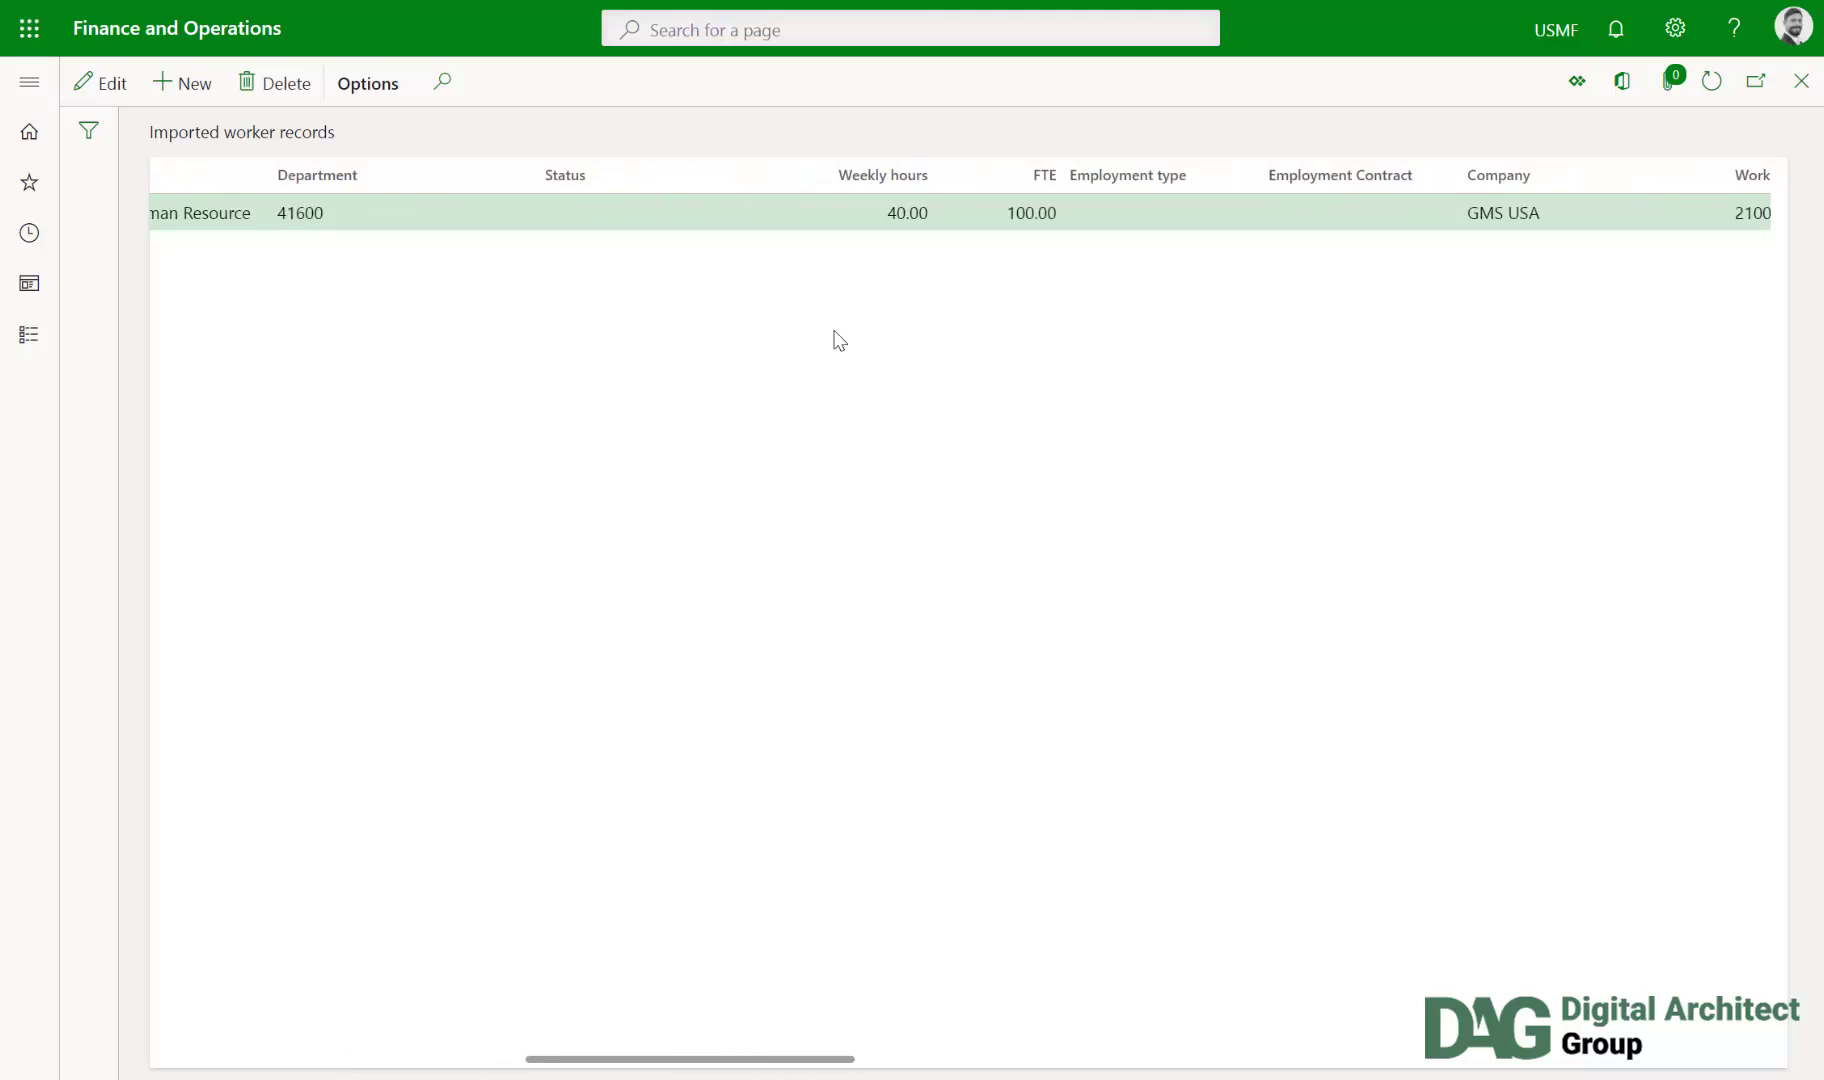
pyautogui.hscroll(-15, 838, 340)
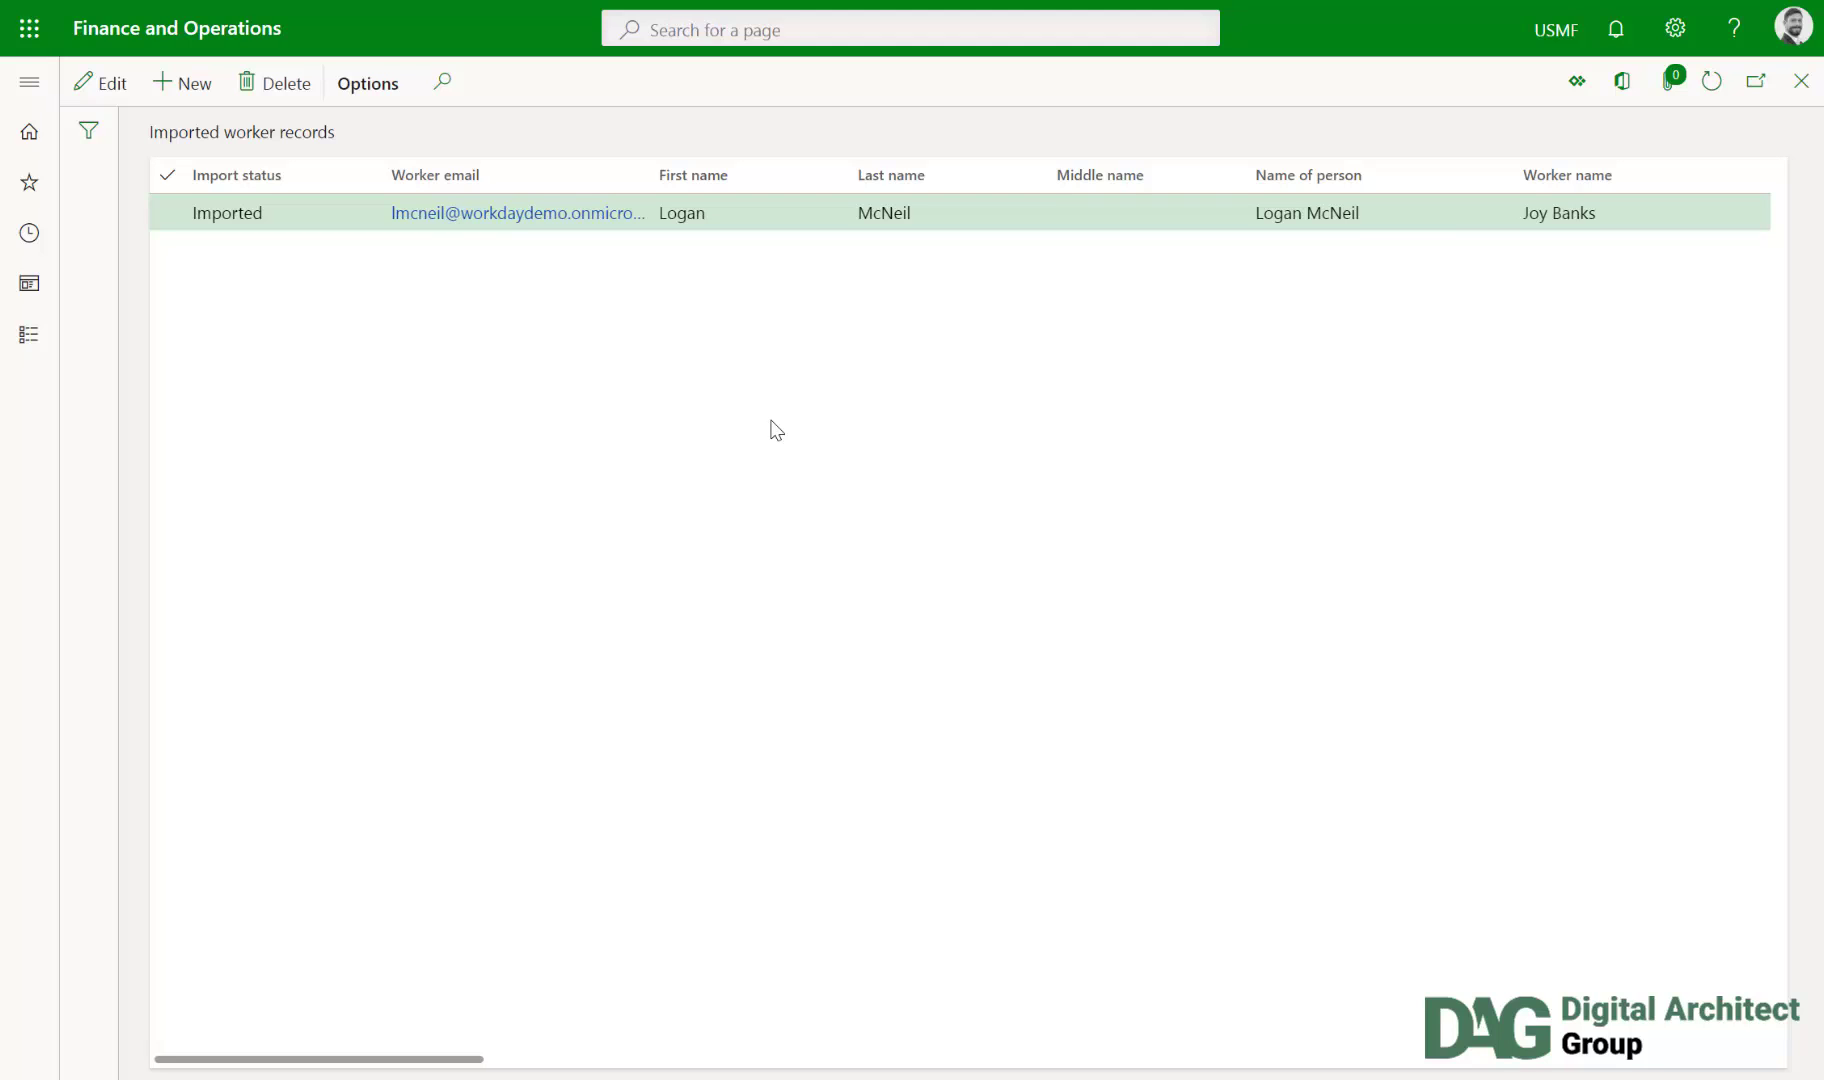
# Step: Open the HR Connect settings in Human resources shared parameters and toggle Use external employee ID off, then back on
pyautogui.click(1802, 88)
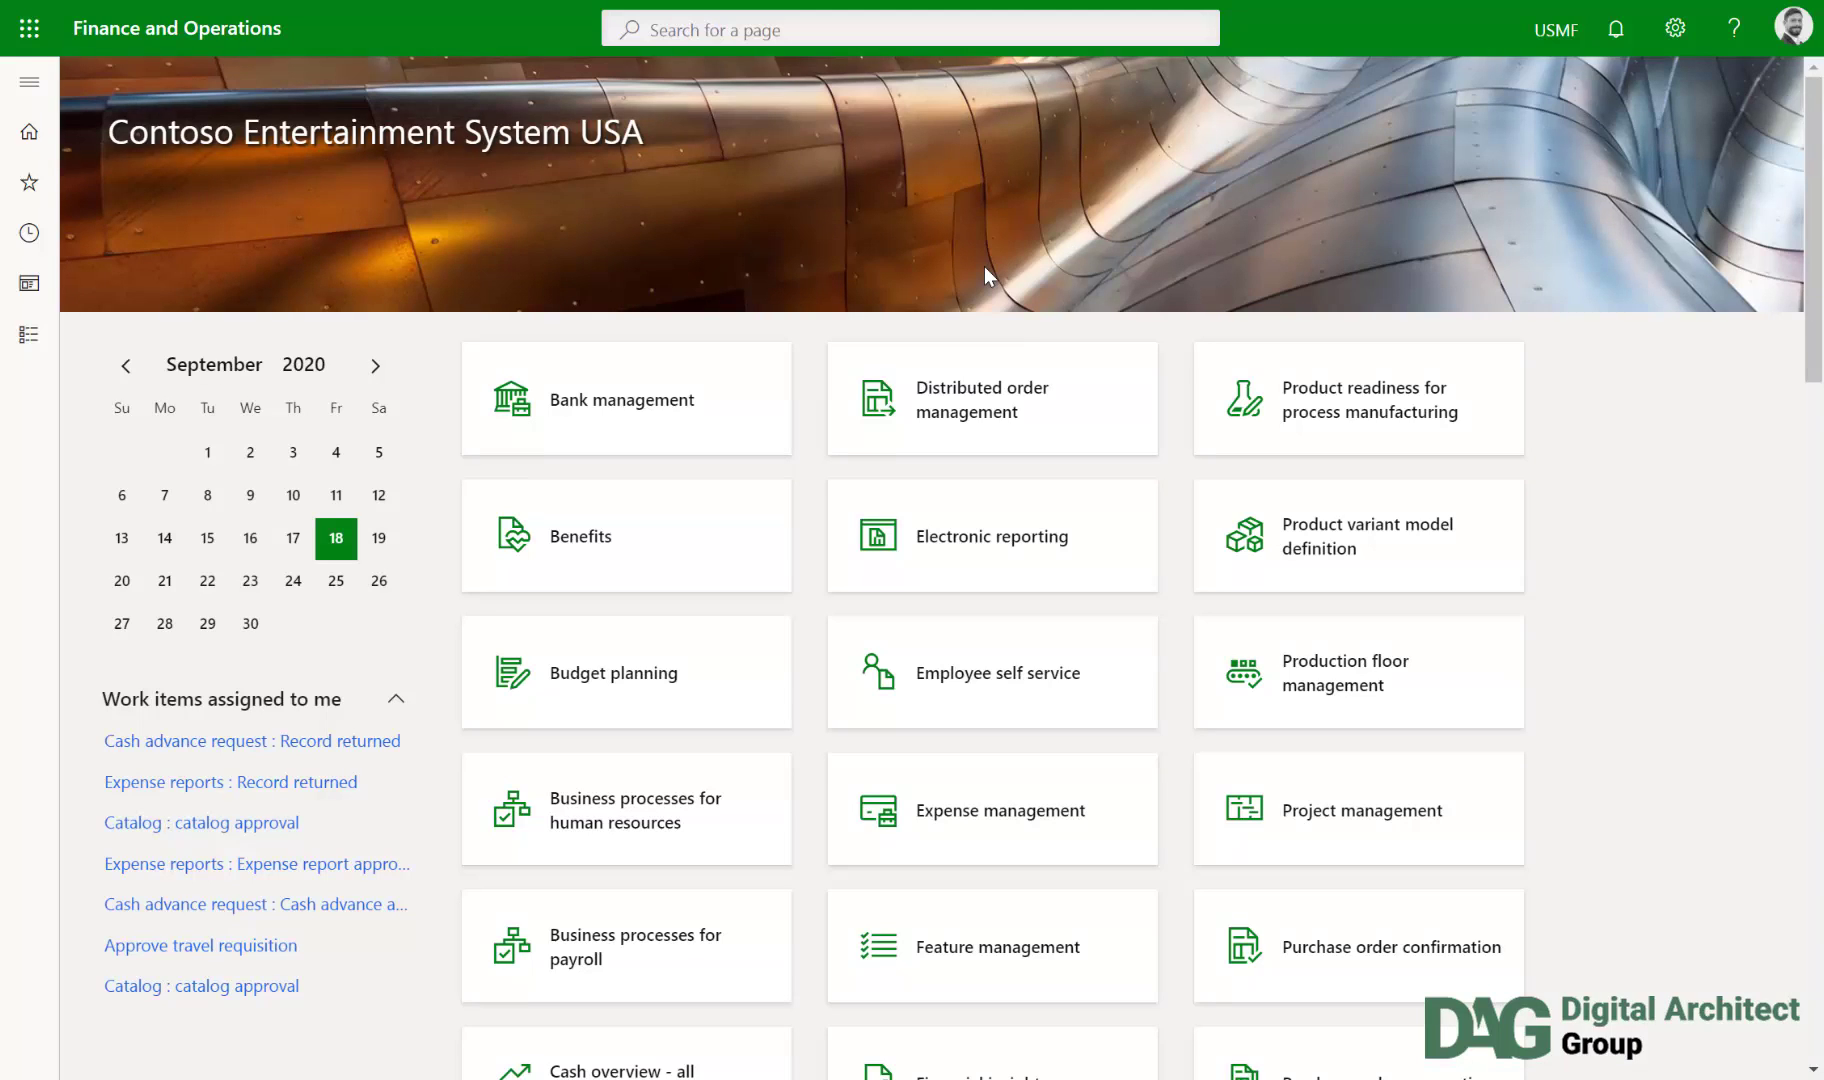
pyautogui.click(29, 82)
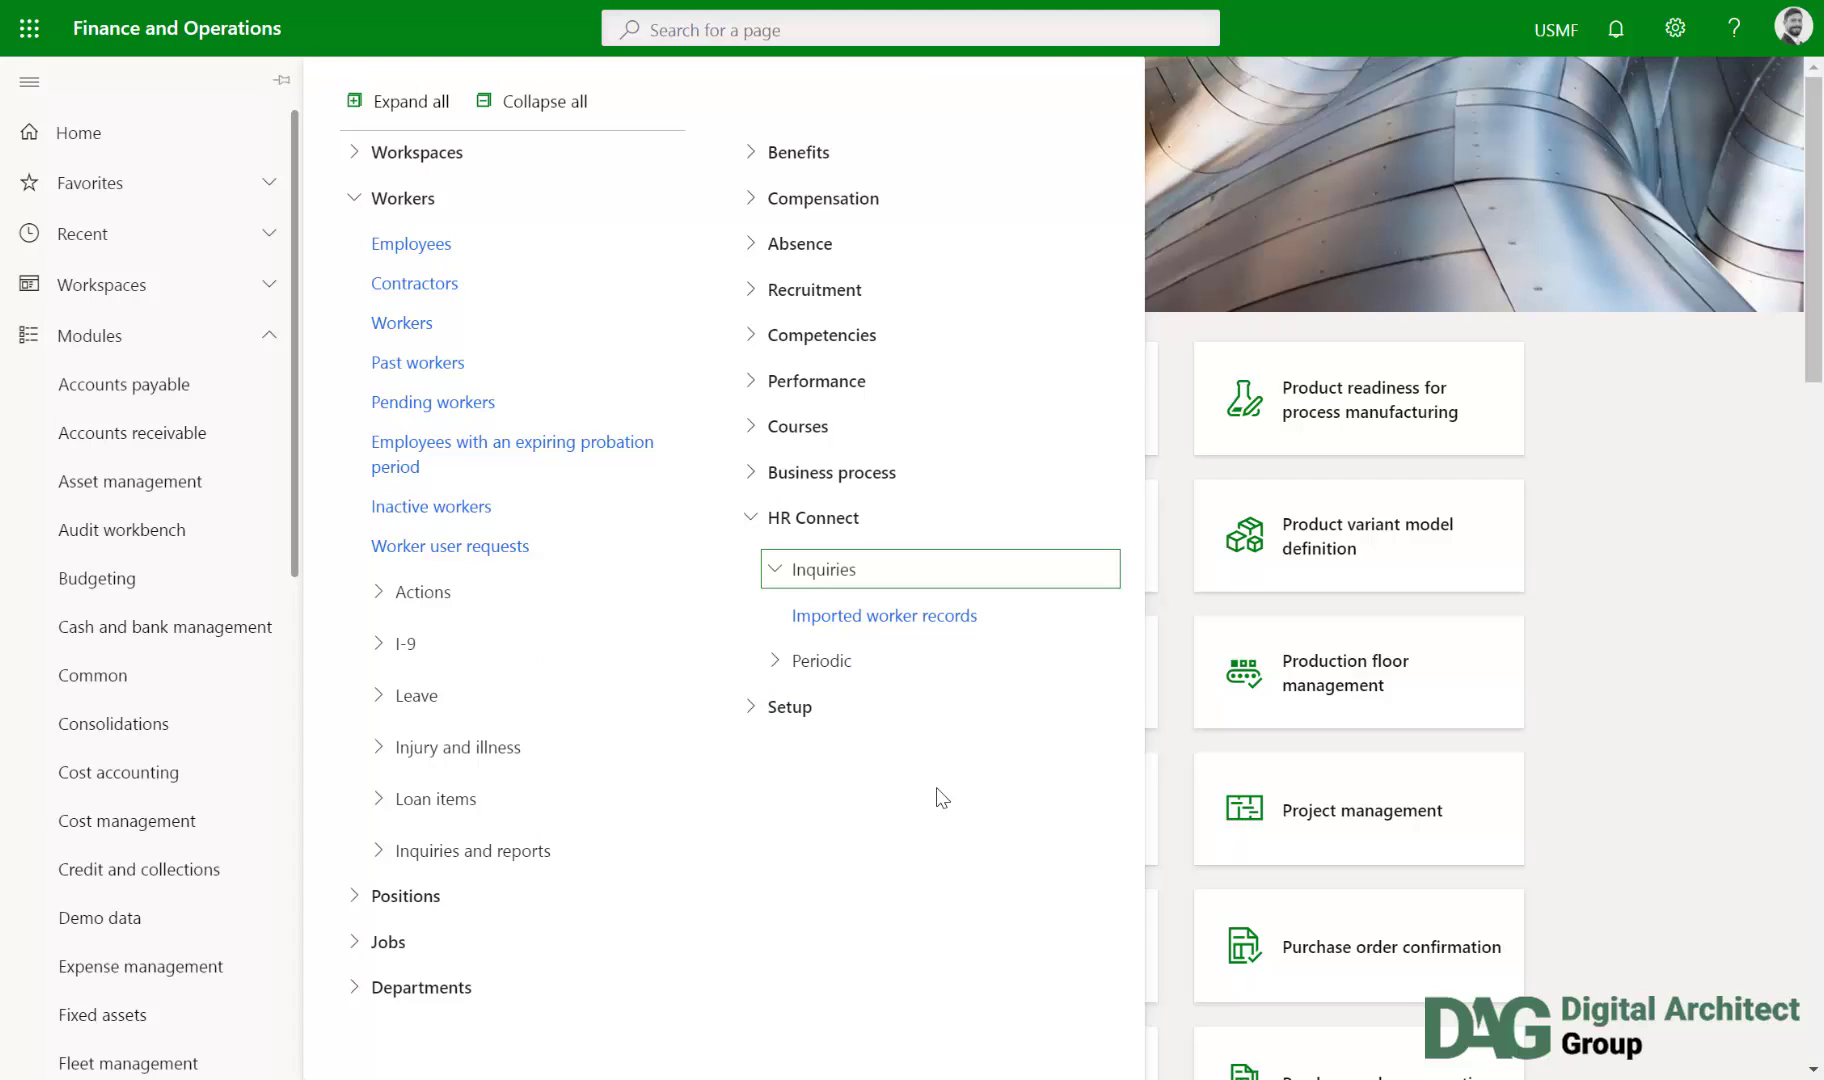
pyautogui.click(757, 710)
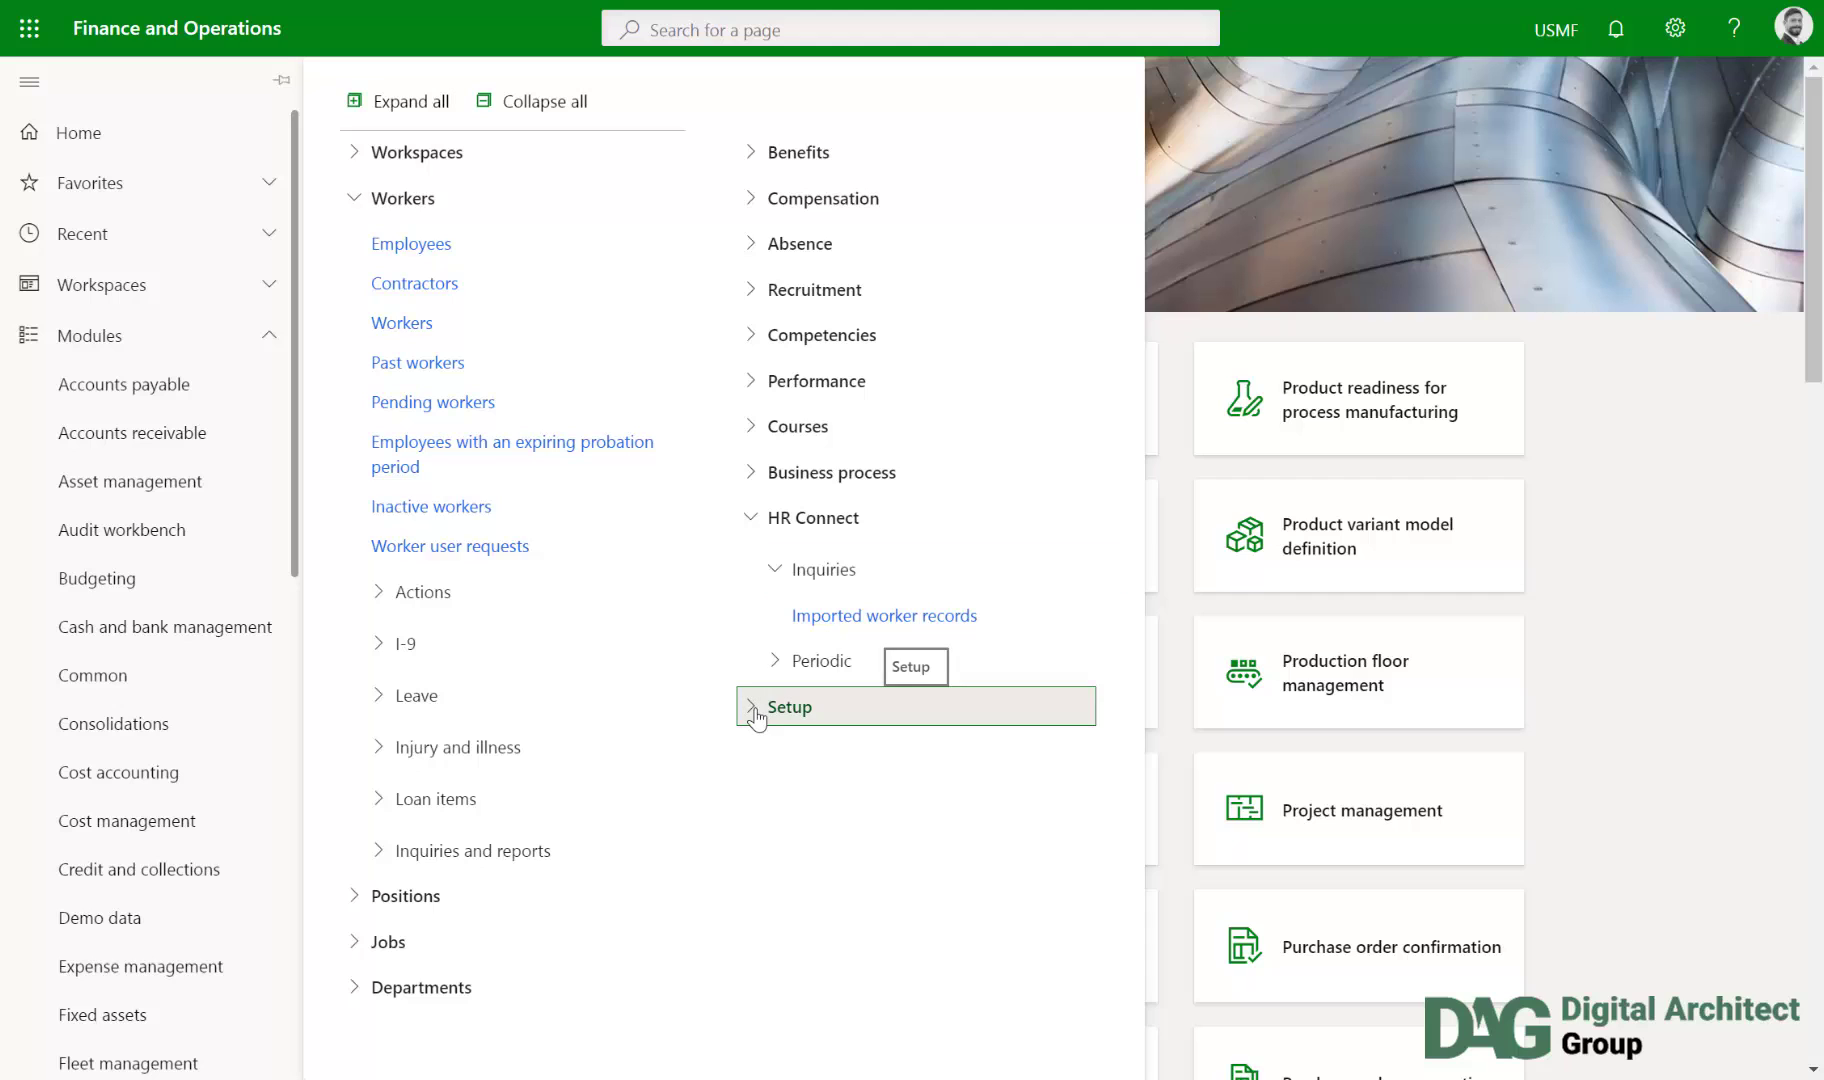
pyautogui.click(756, 712)
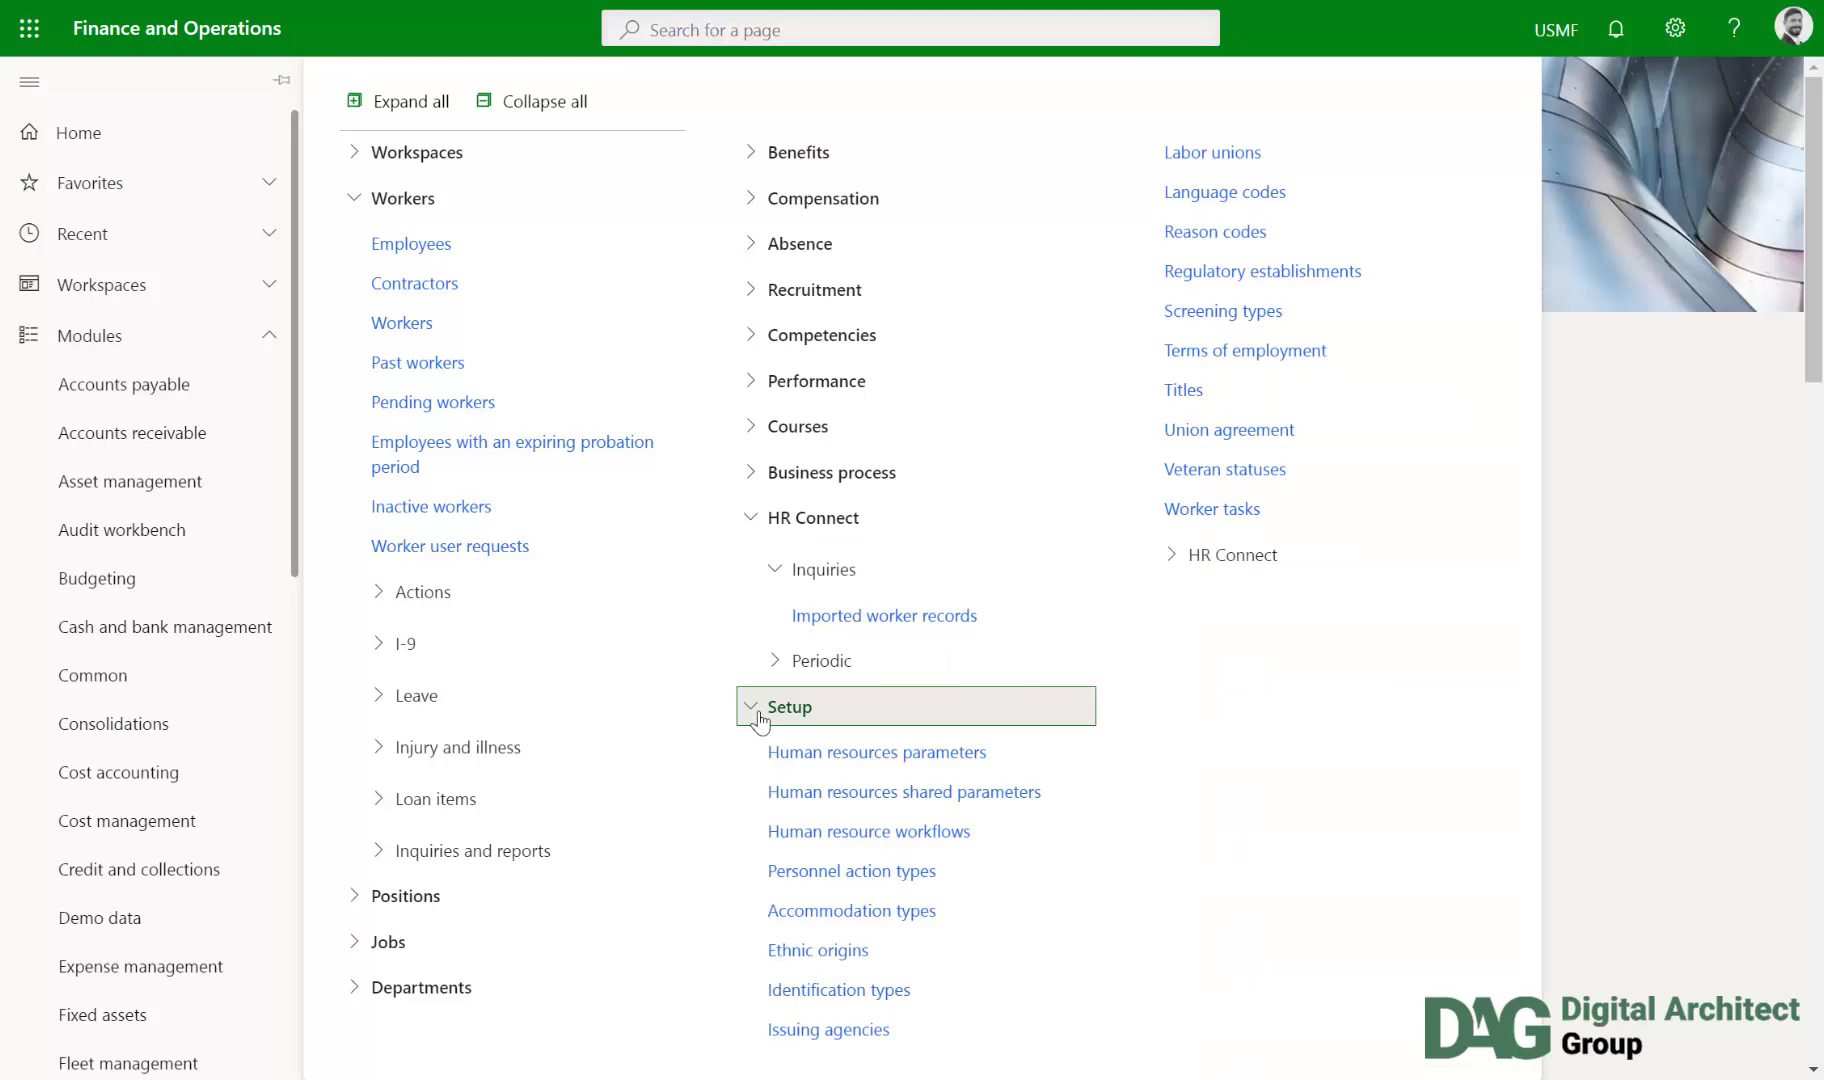
pyautogui.click(921, 792)
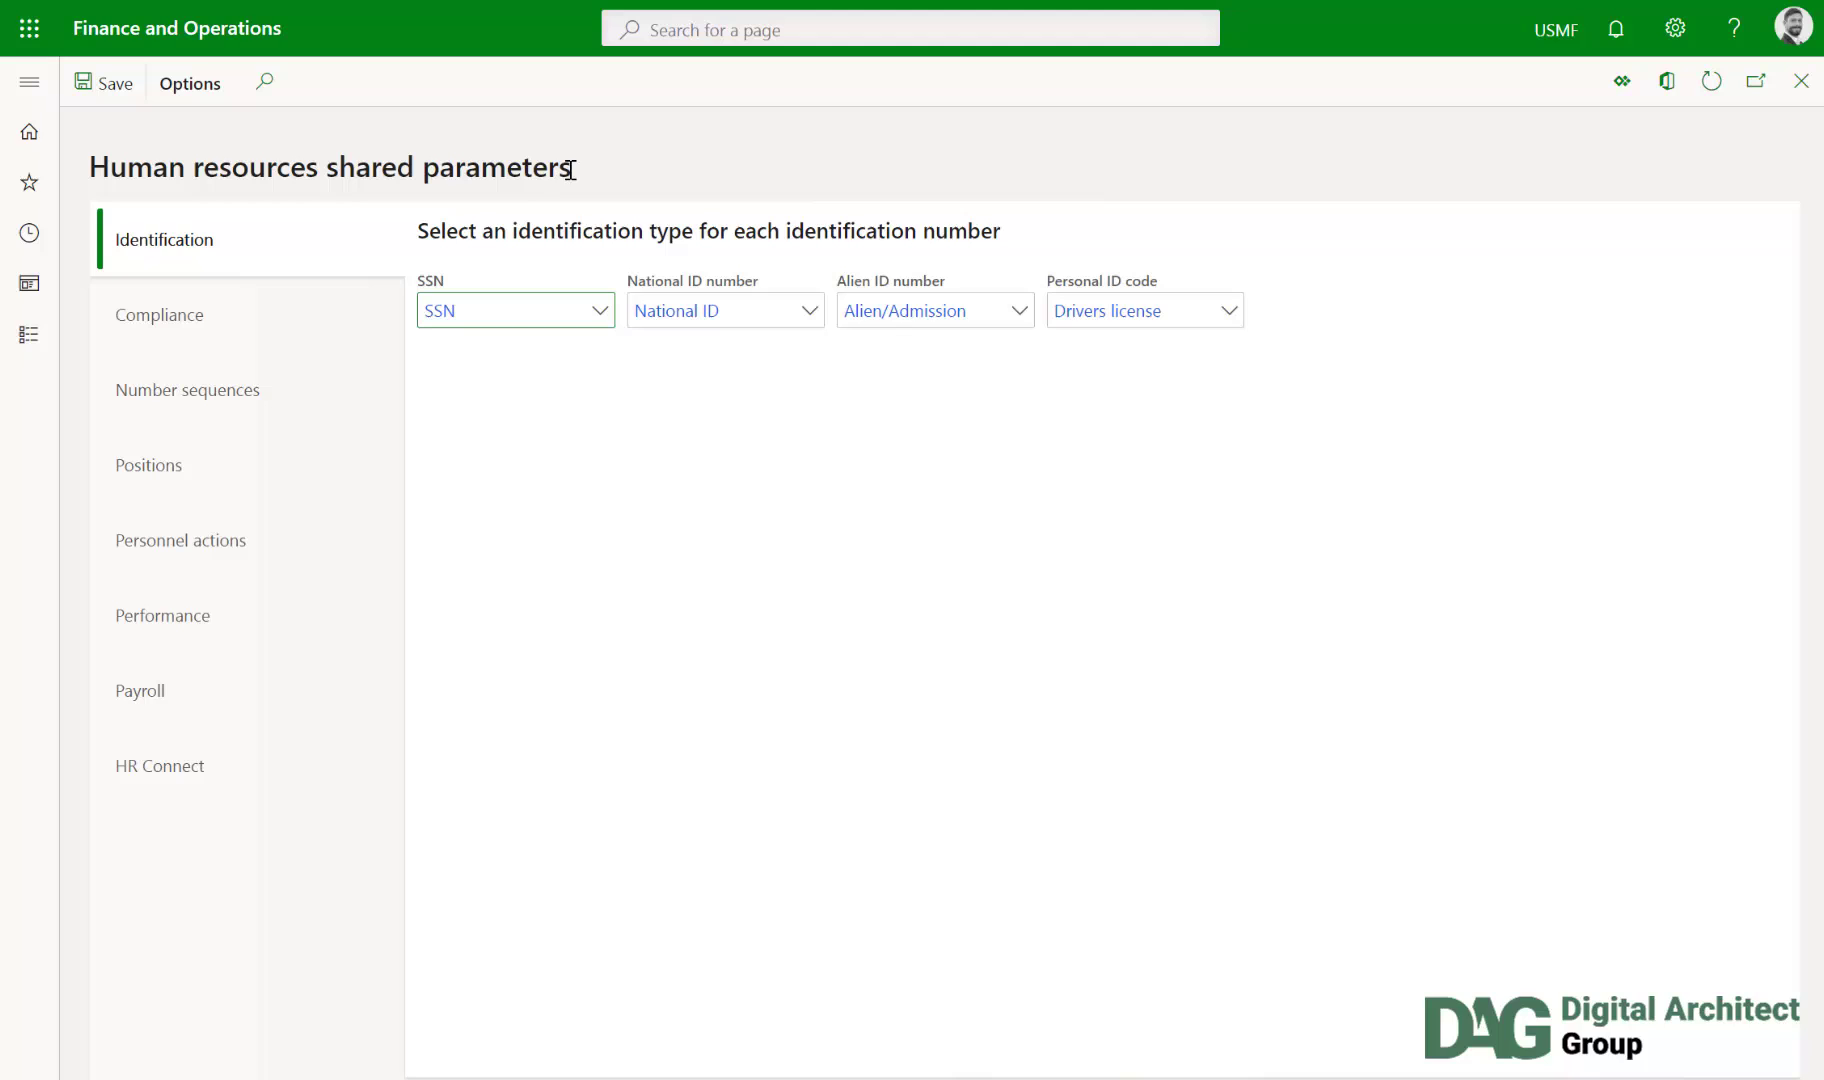
pyautogui.click(225, 766)
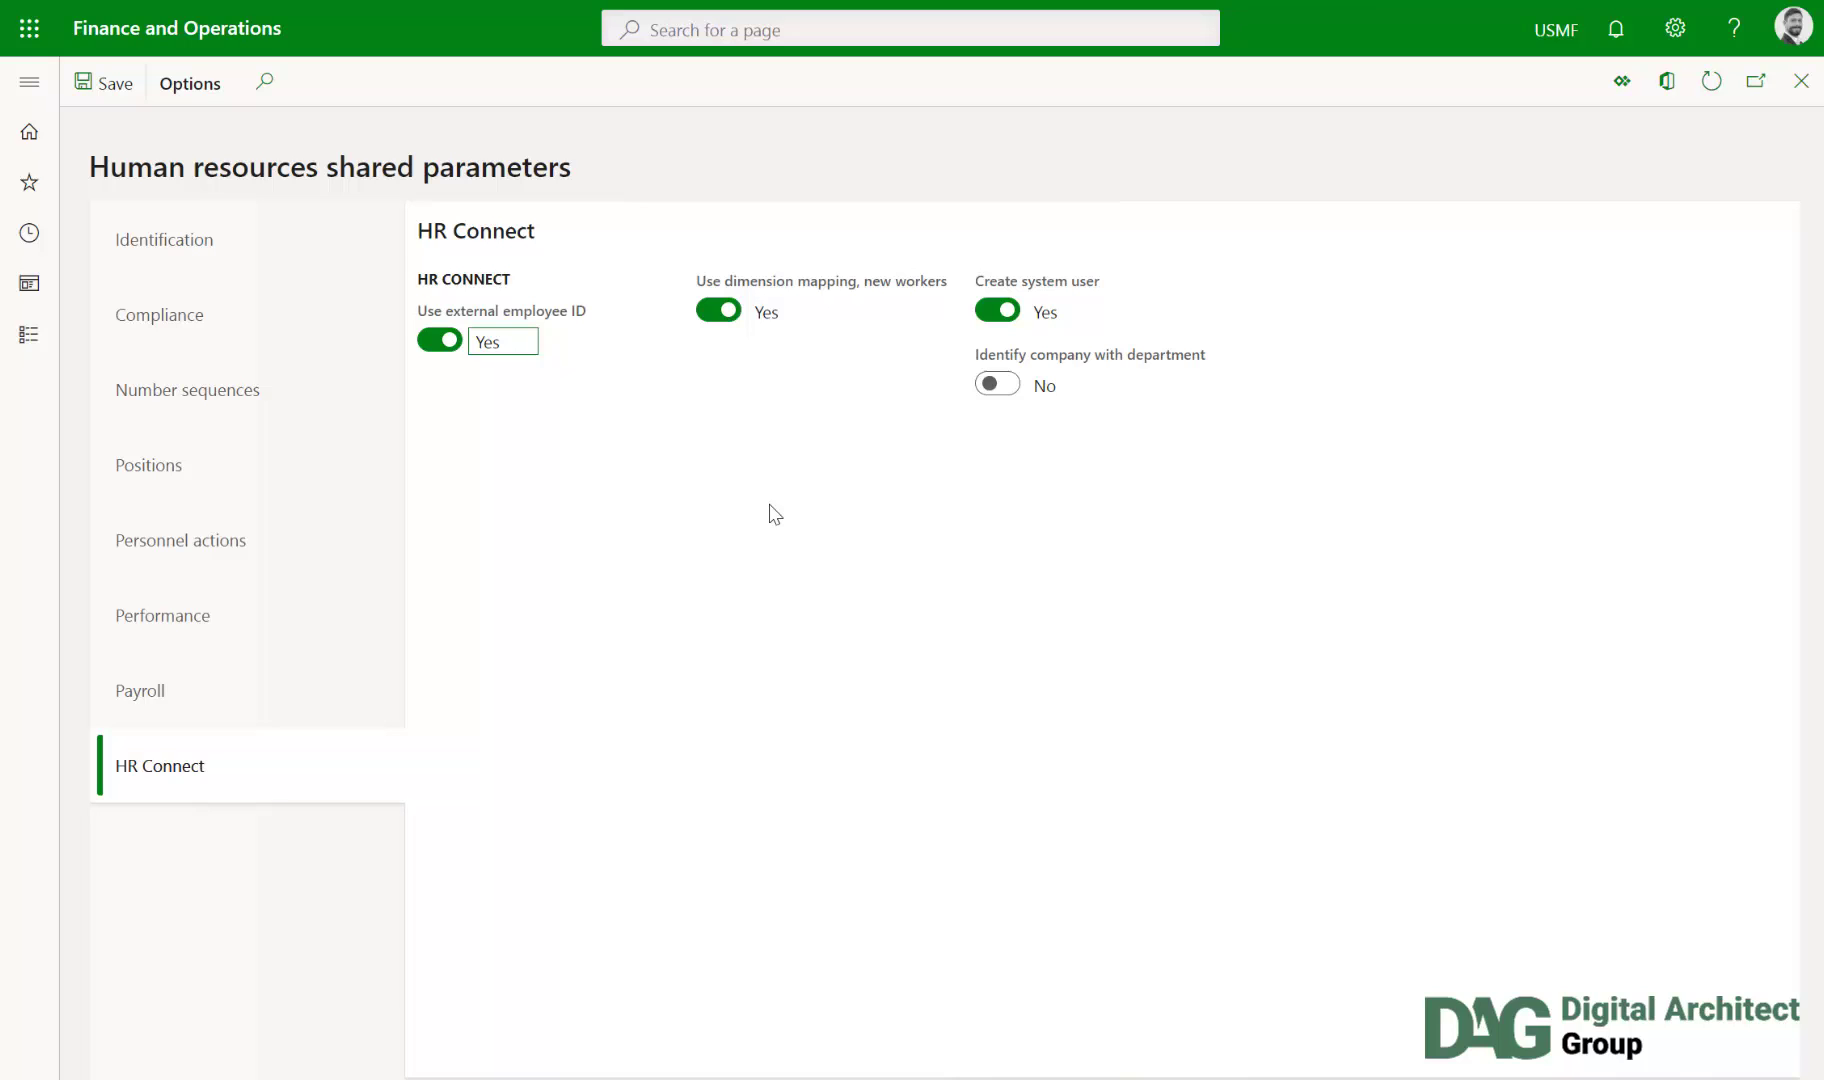
pyautogui.click(432, 341)
pyautogui.click(432, 341)
# Step: Open Human resources parameters' HR Connect settings and enter default bank account ID EmplAcc
pyautogui.click(40, 95)
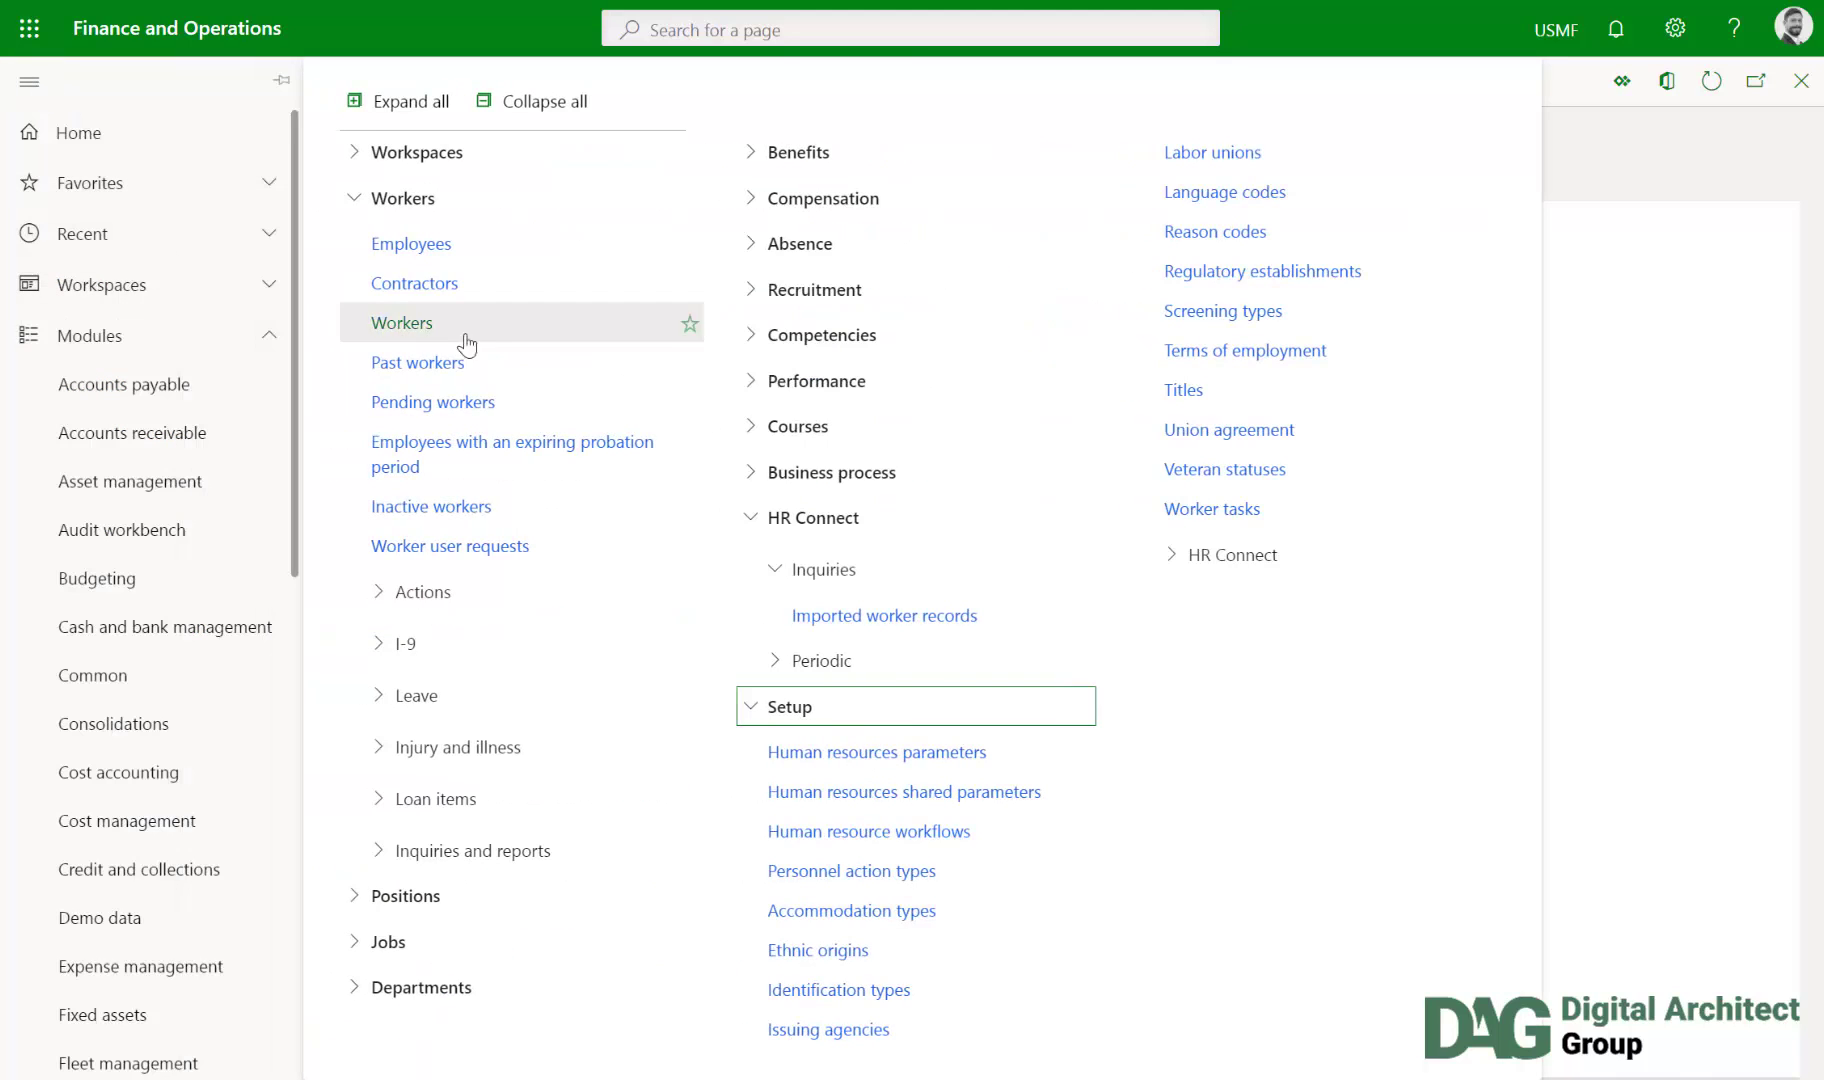
pyautogui.click(892, 753)
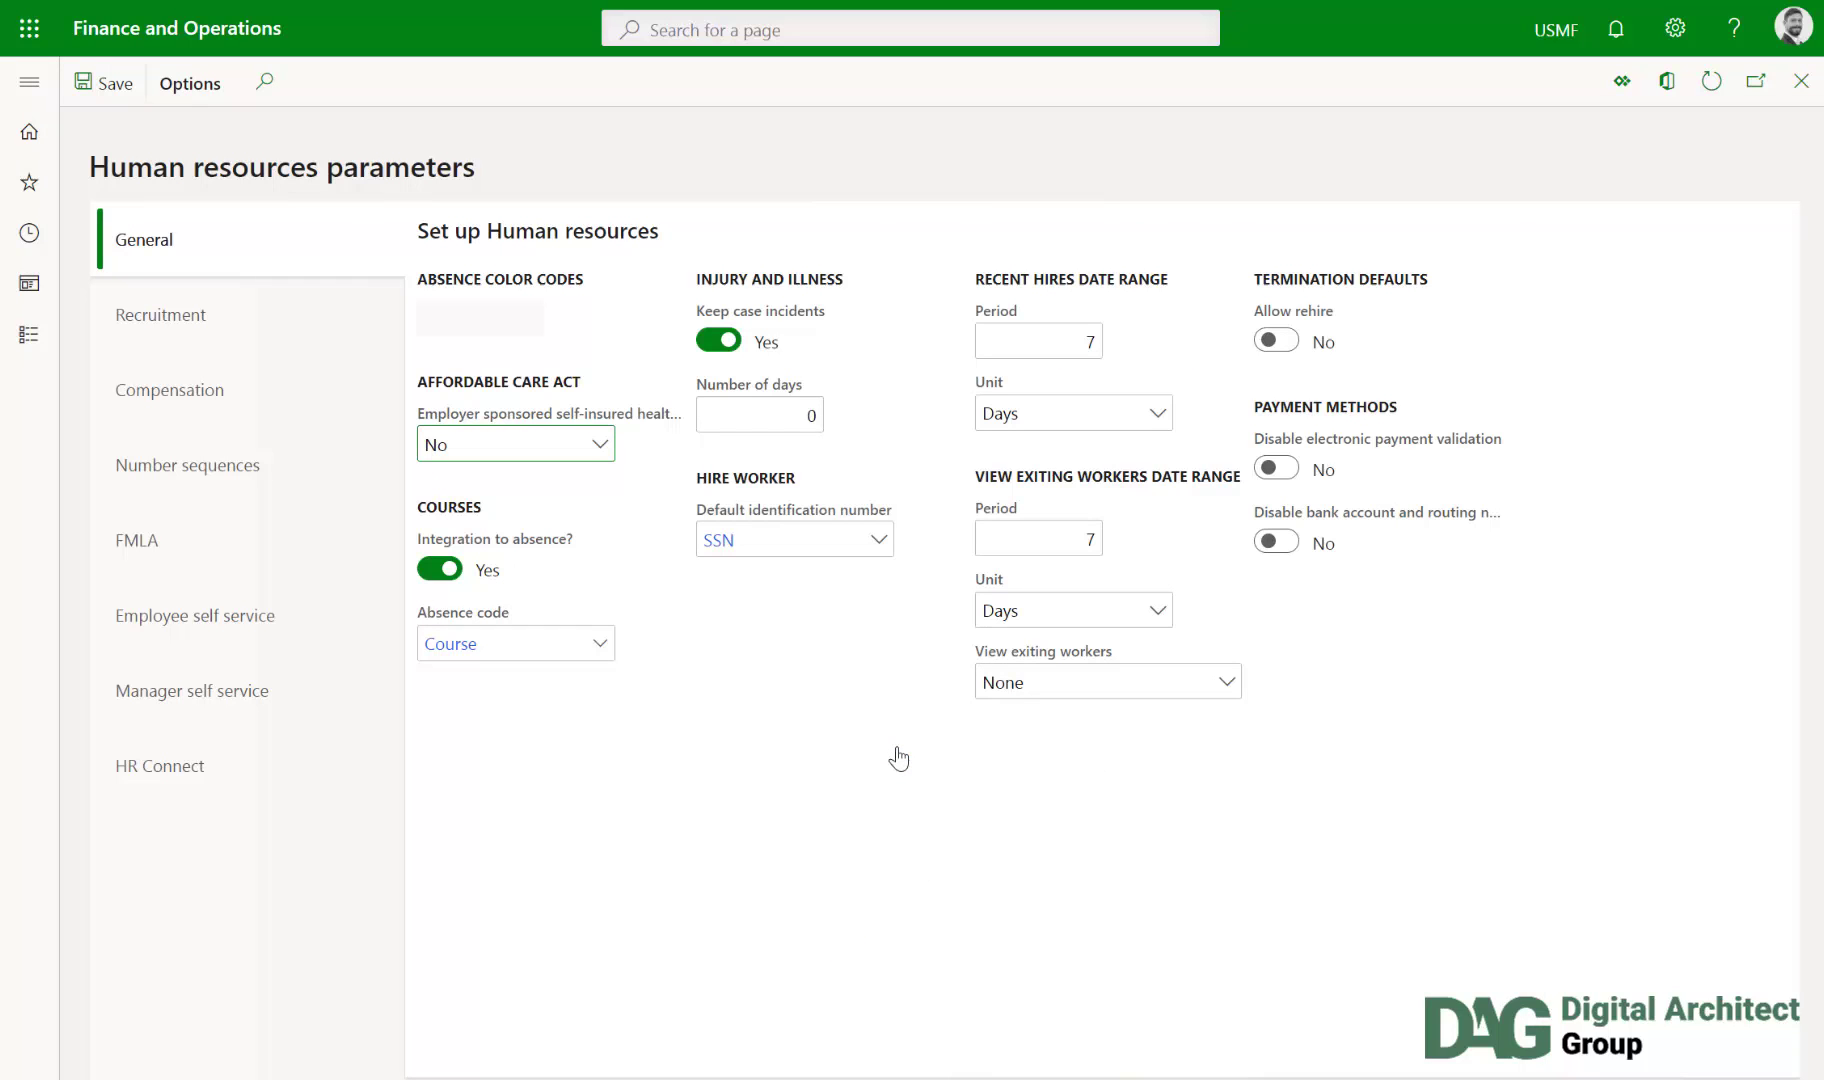
pyautogui.click(259, 767)
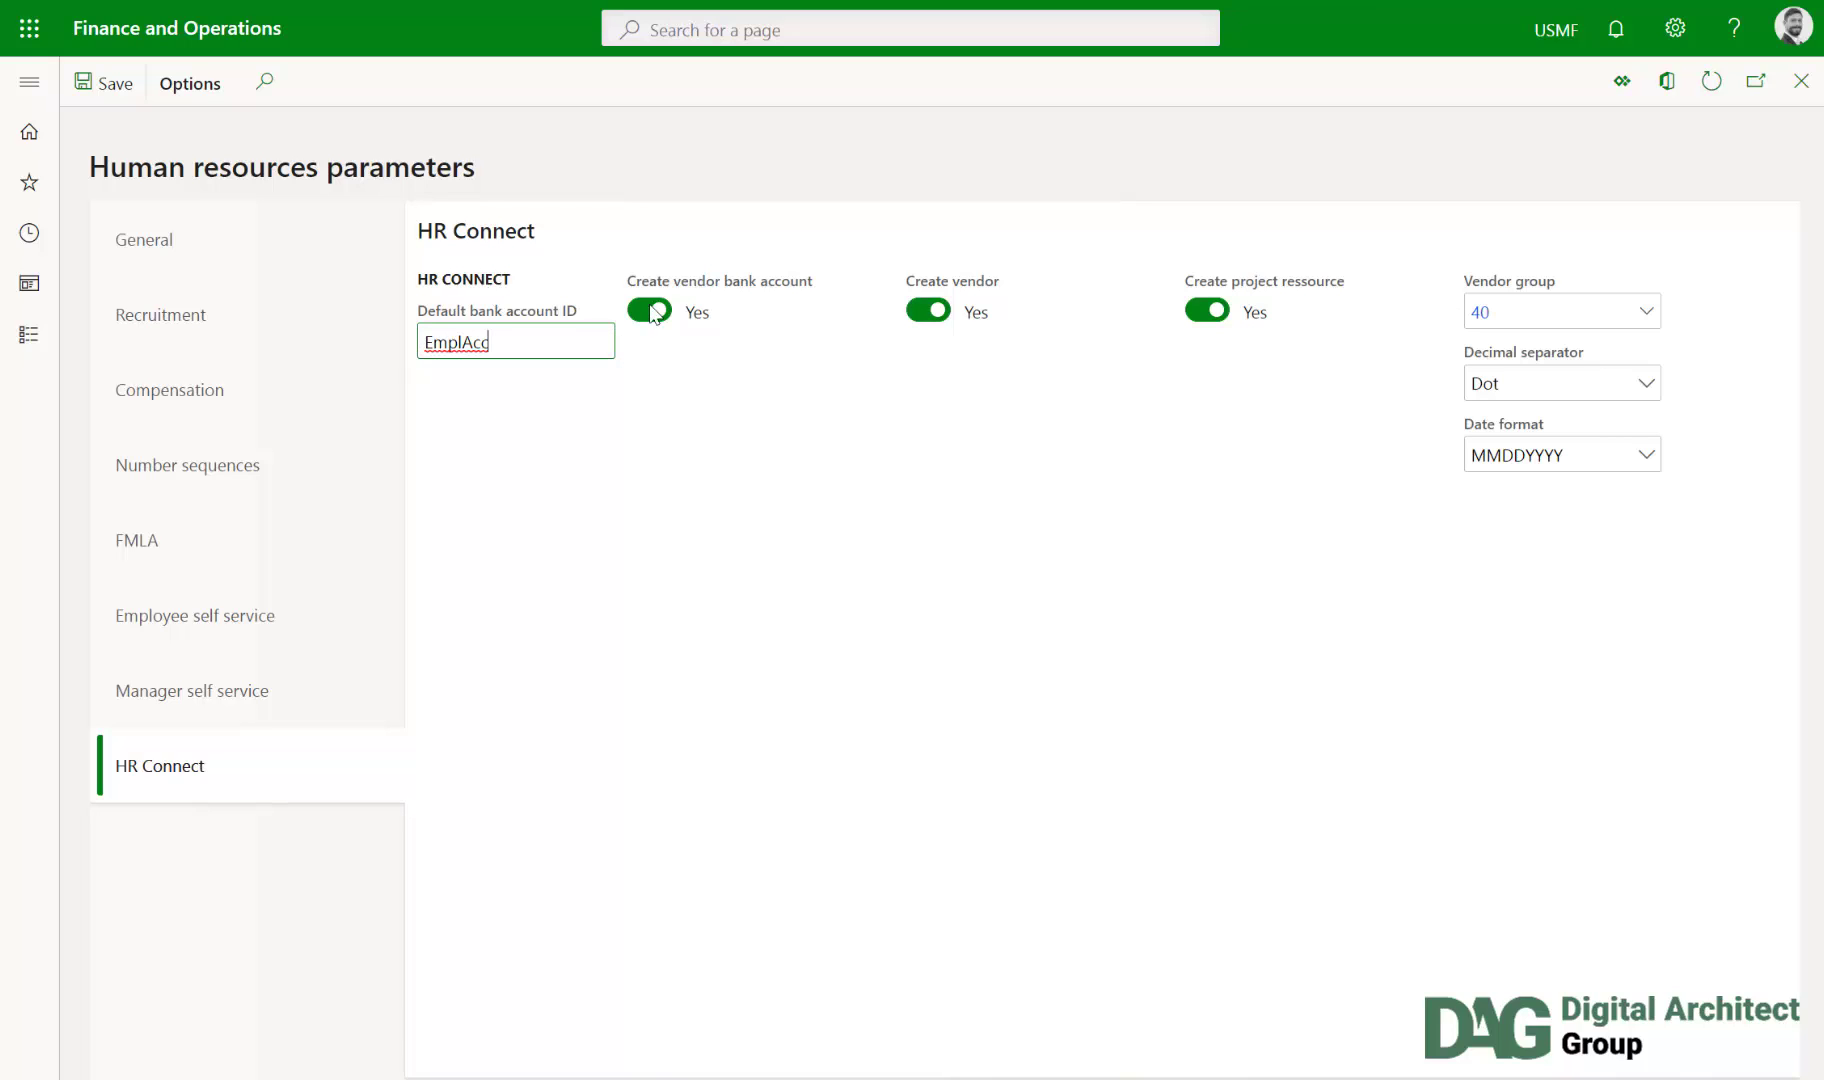
pyautogui.click(1074, 438)
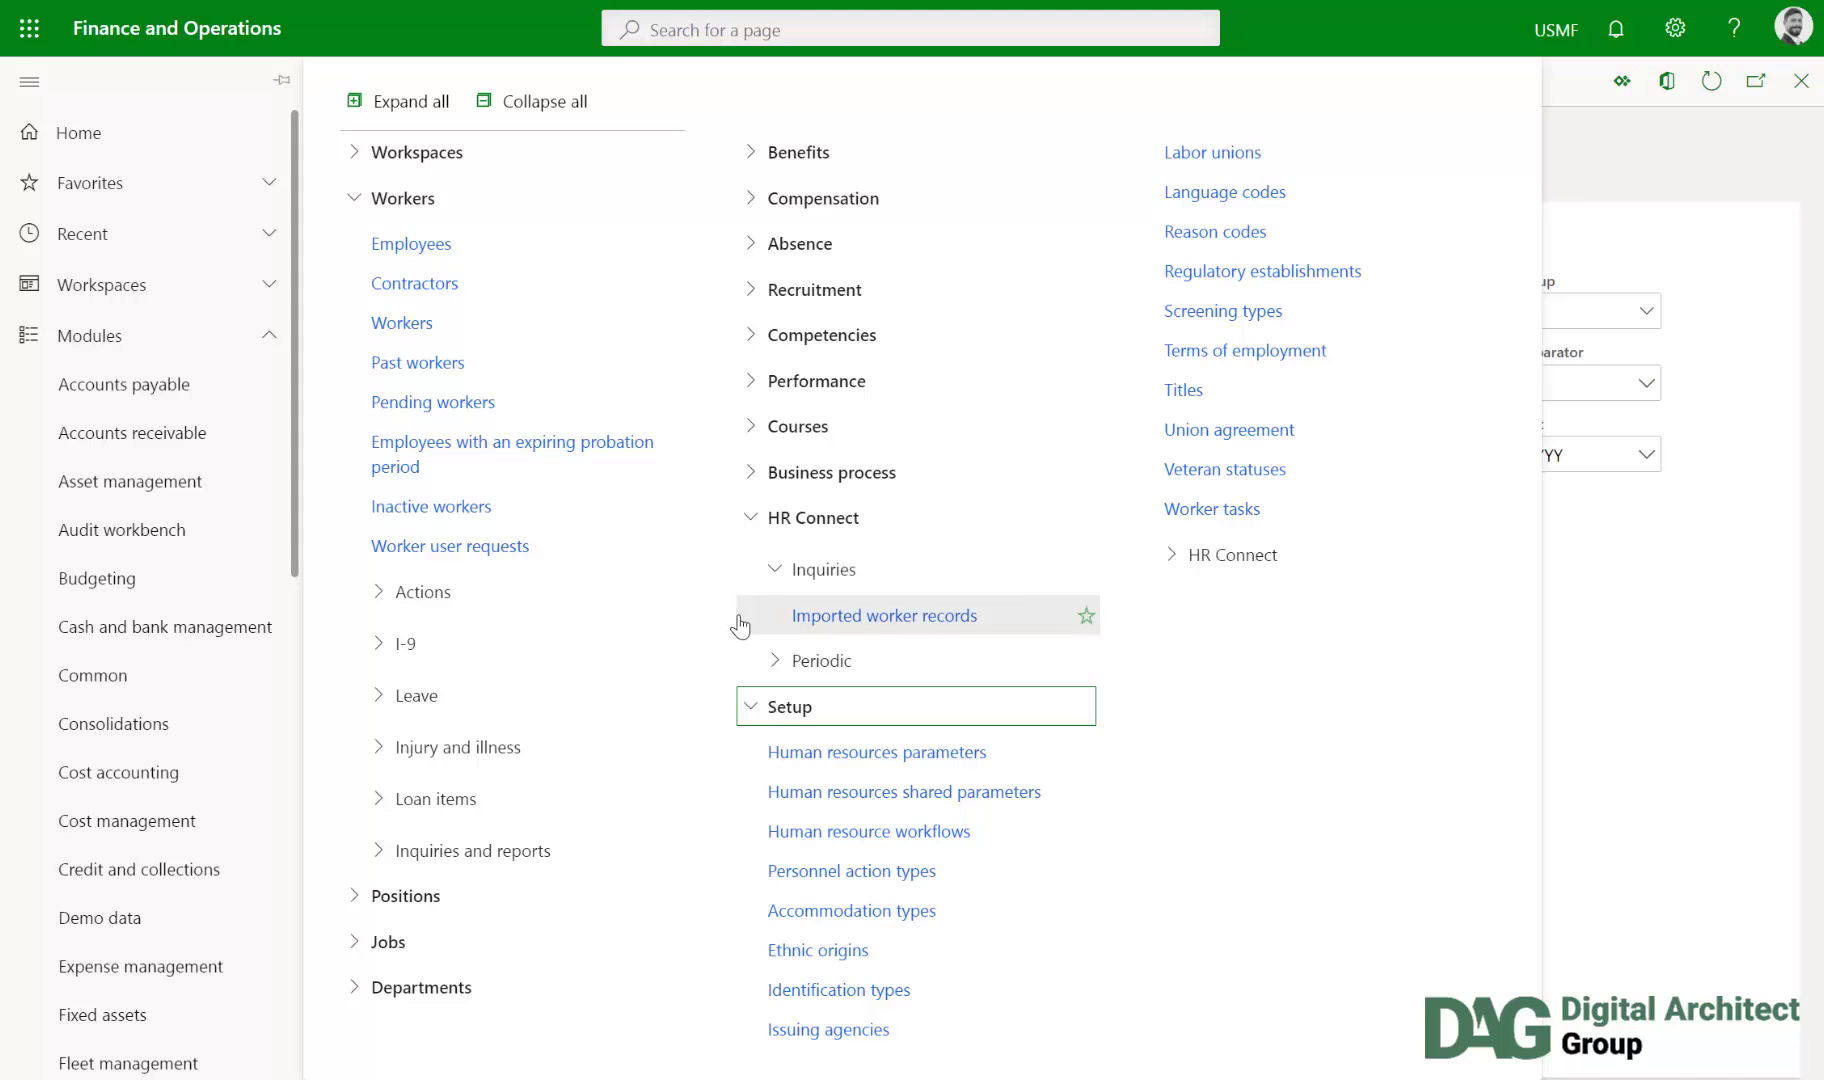
# Step: Run the HR Connect Process worker records job without batch processing
pyautogui.click(762, 656)
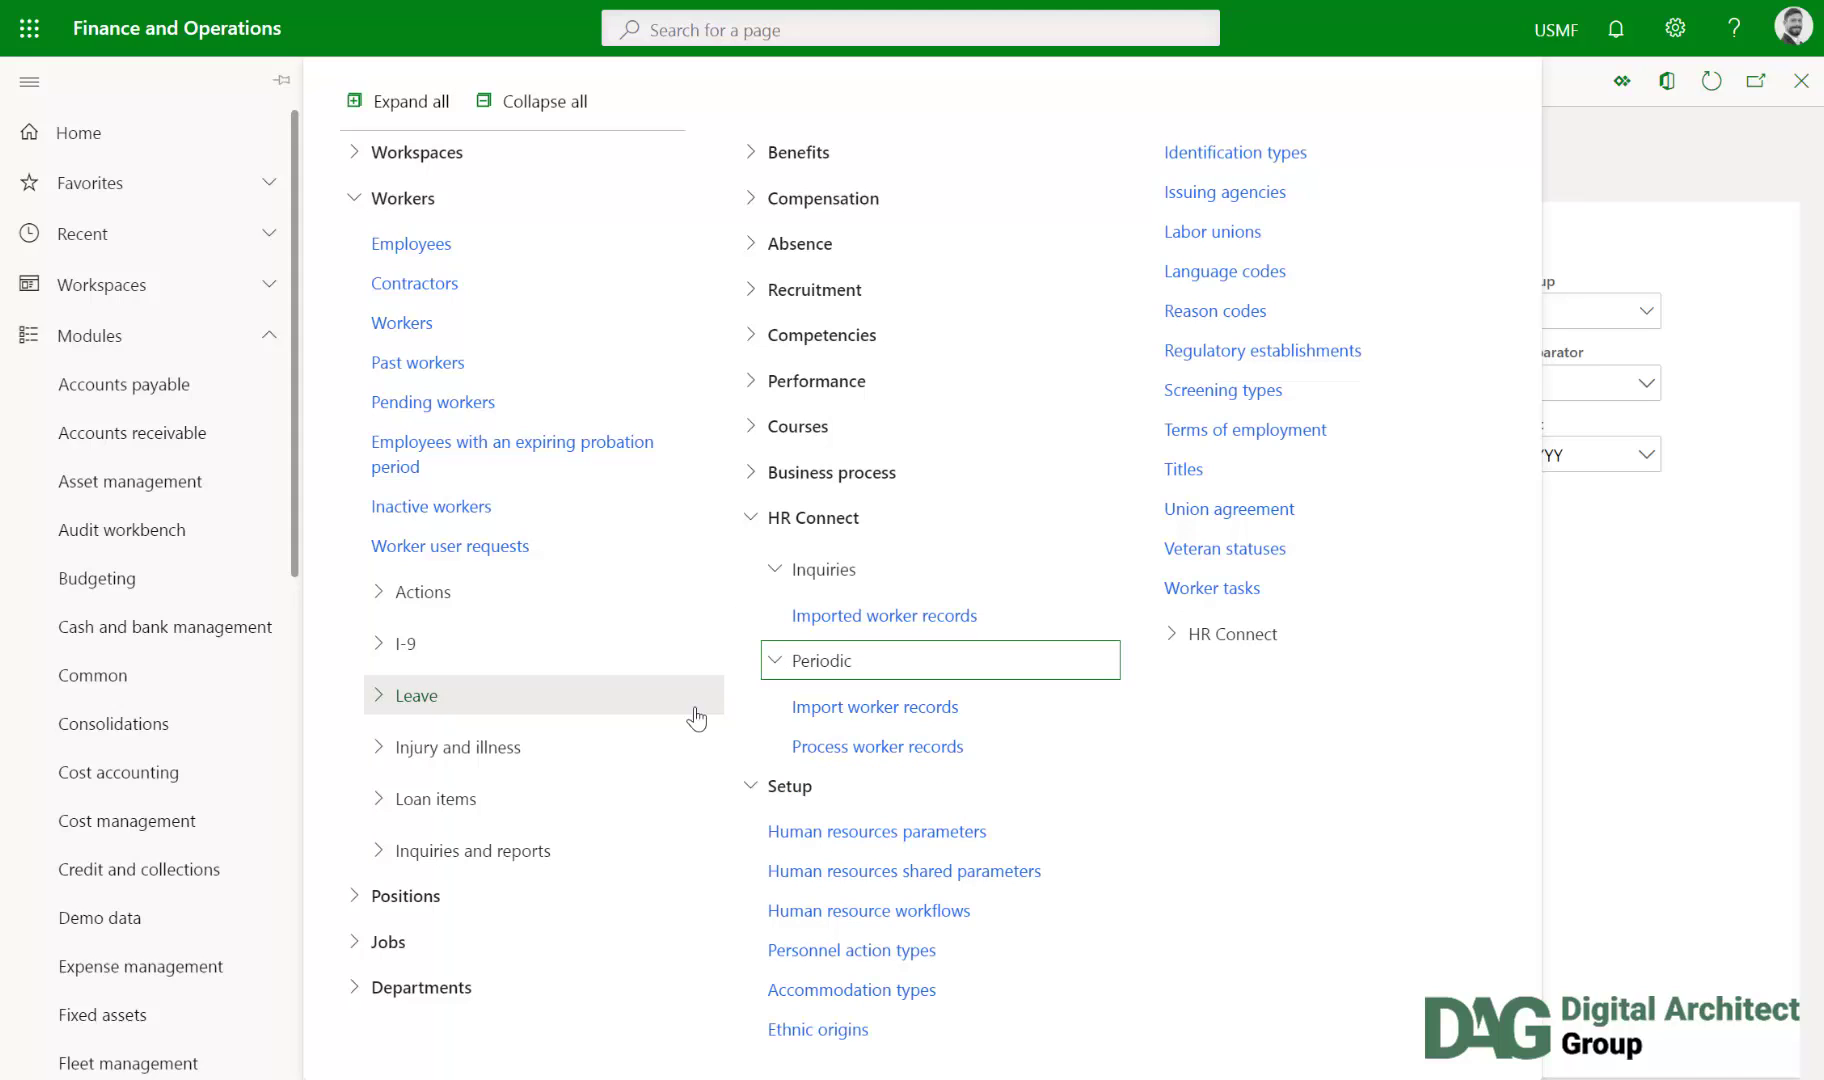
pyautogui.click(910, 758)
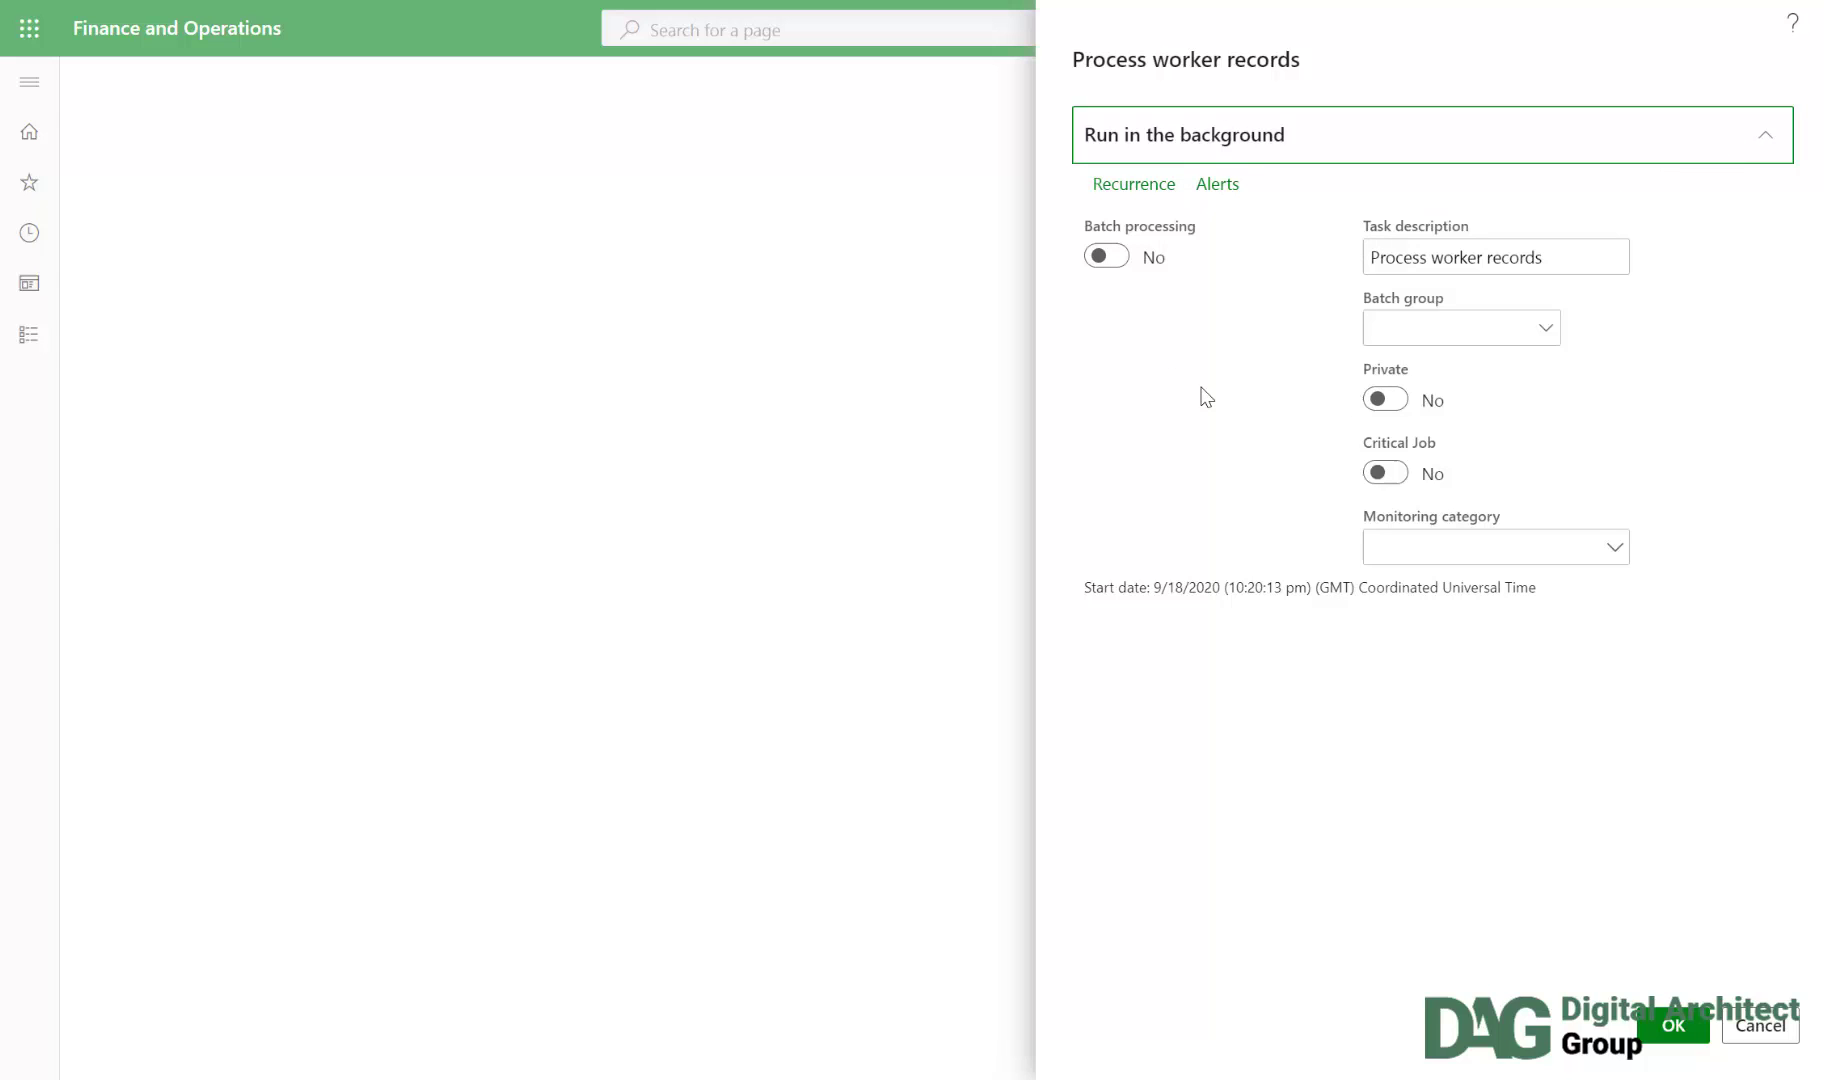
pyautogui.click(1665, 1027)
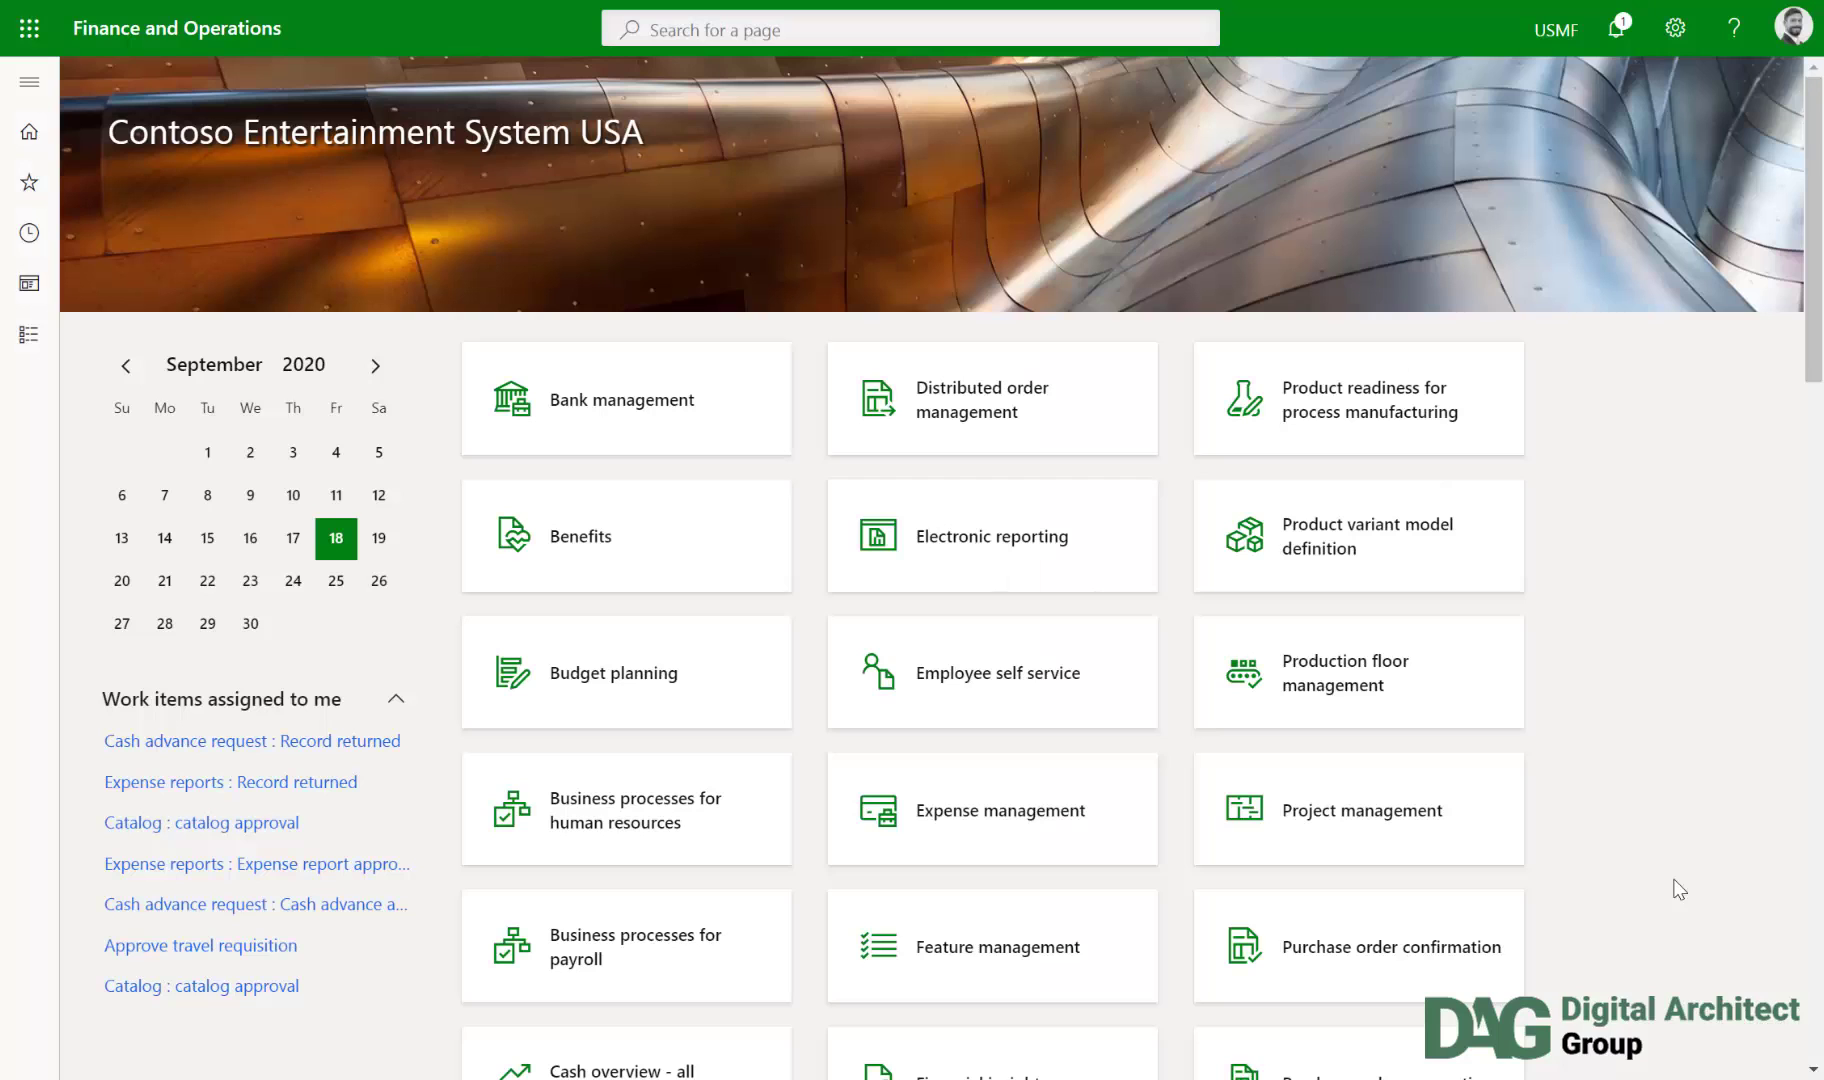
# Step: Verify the imported worker record shows Processed in Imported worker records, then open Employees
pyautogui.click(29, 81)
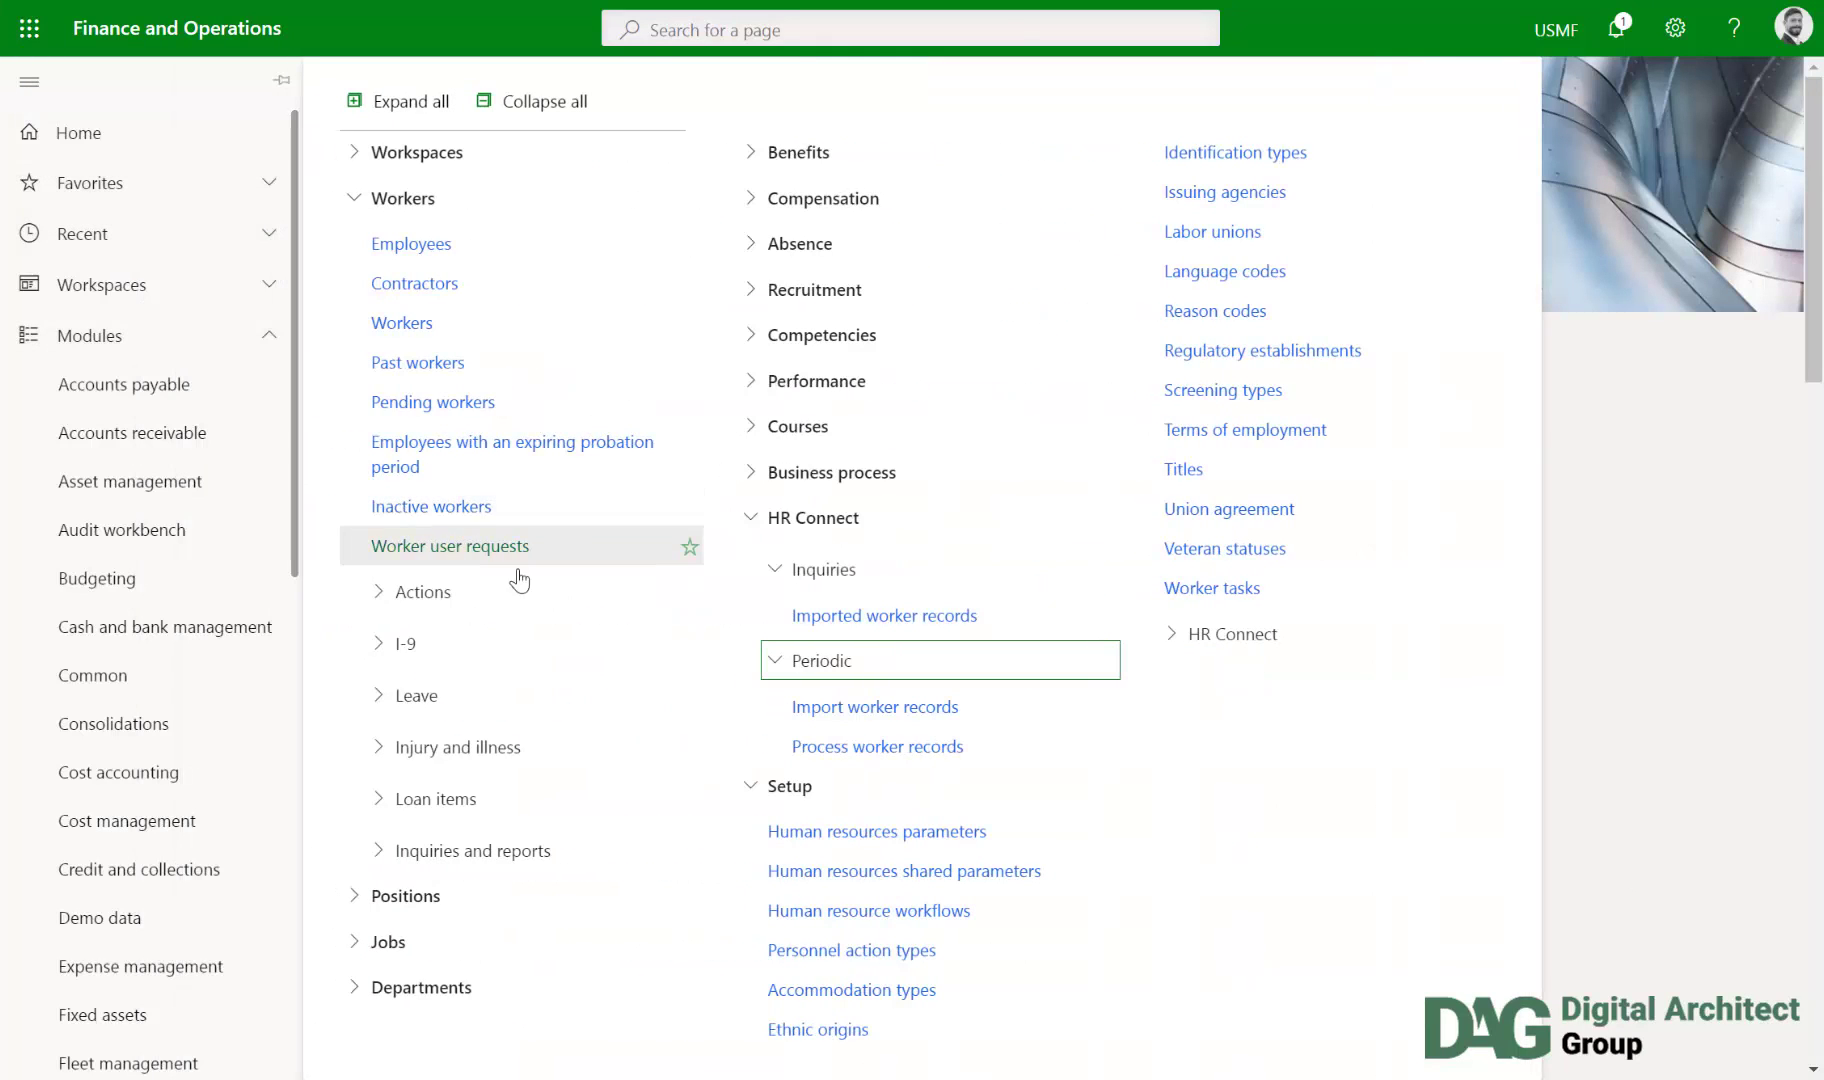
pyautogui.click(857, 615)
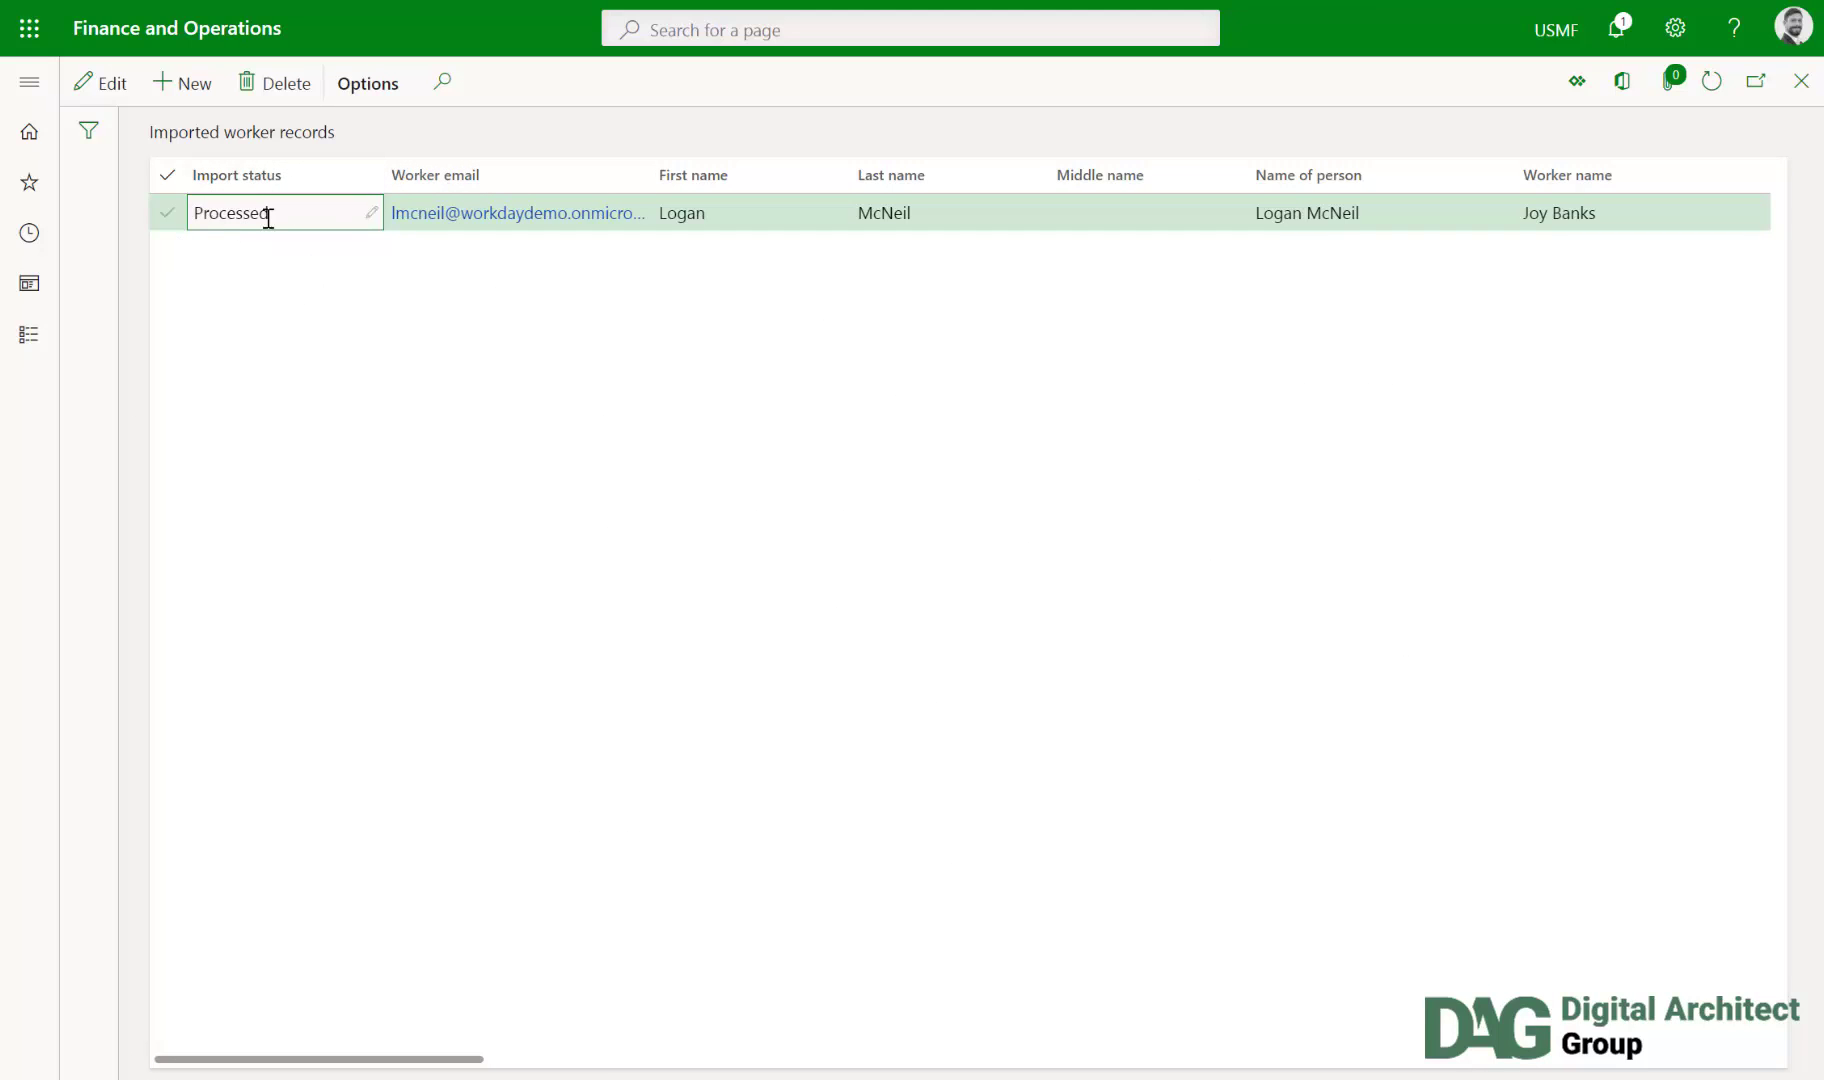
pyautogui.click(31, 86)
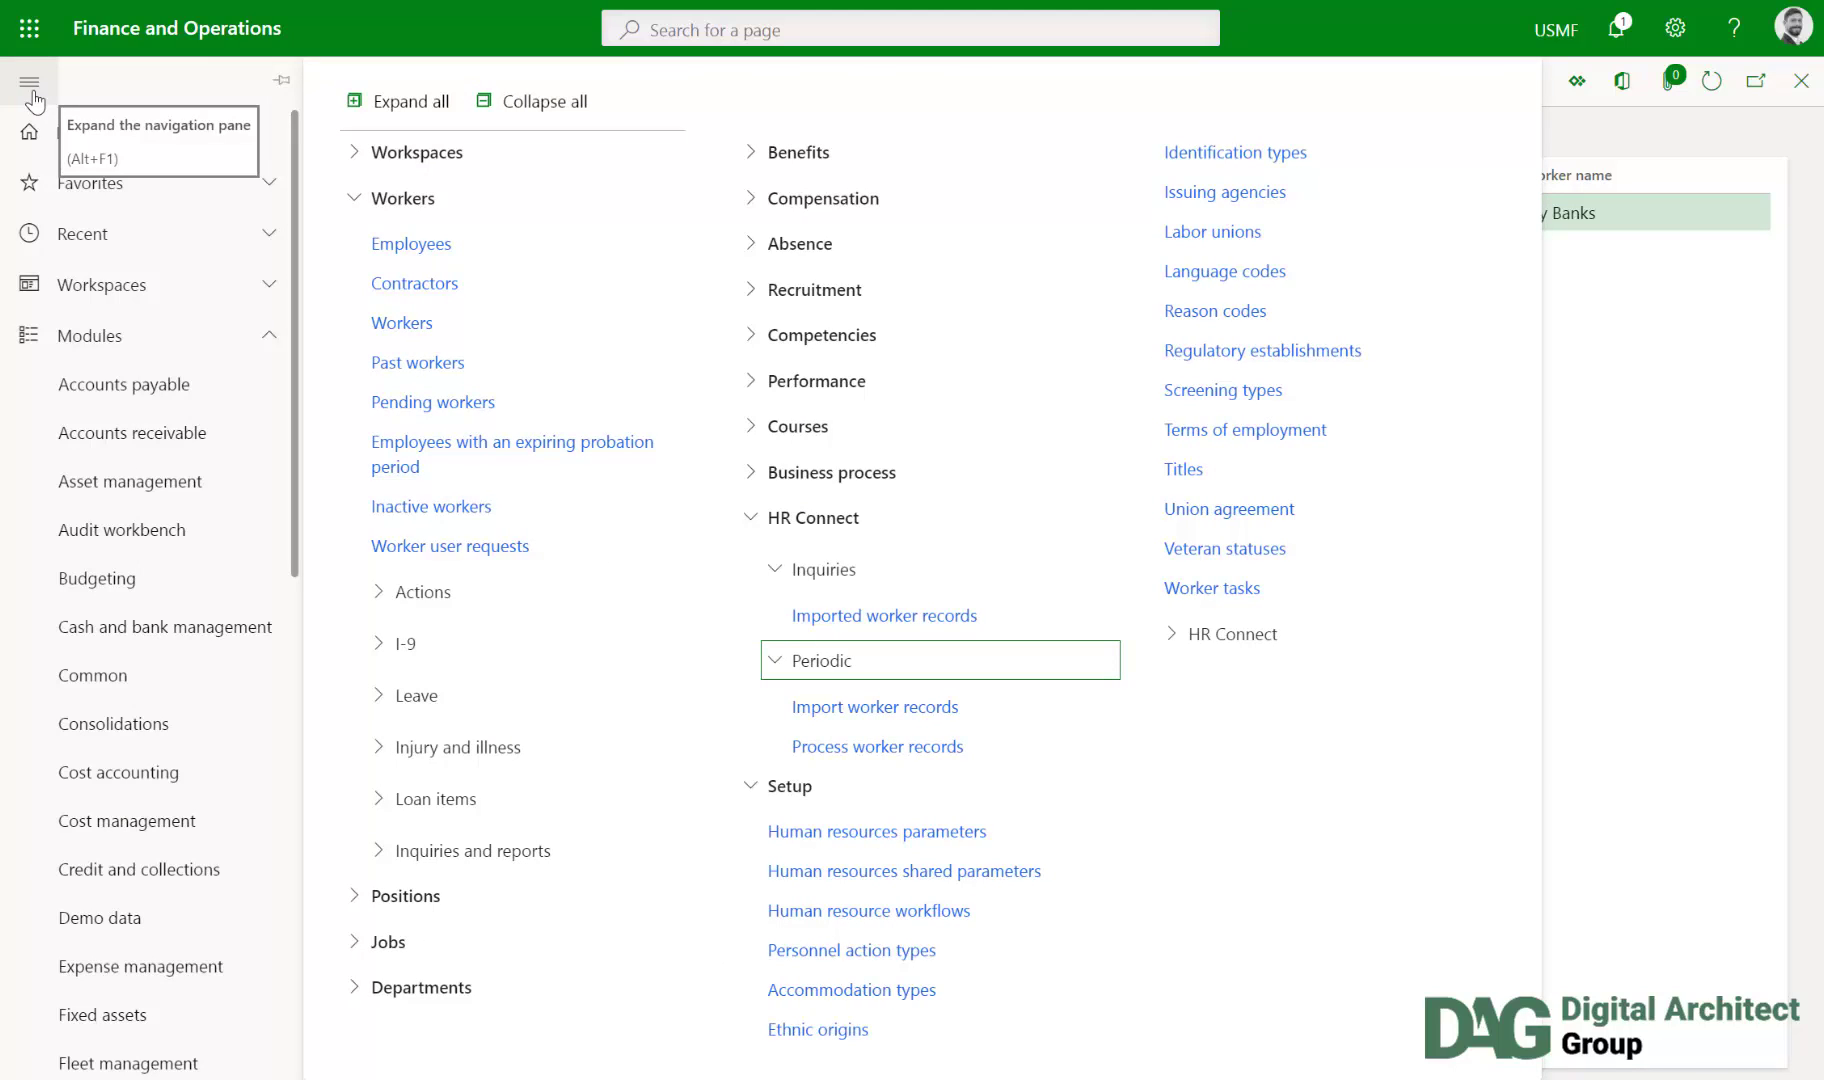
pyautogui.click(432, 254)
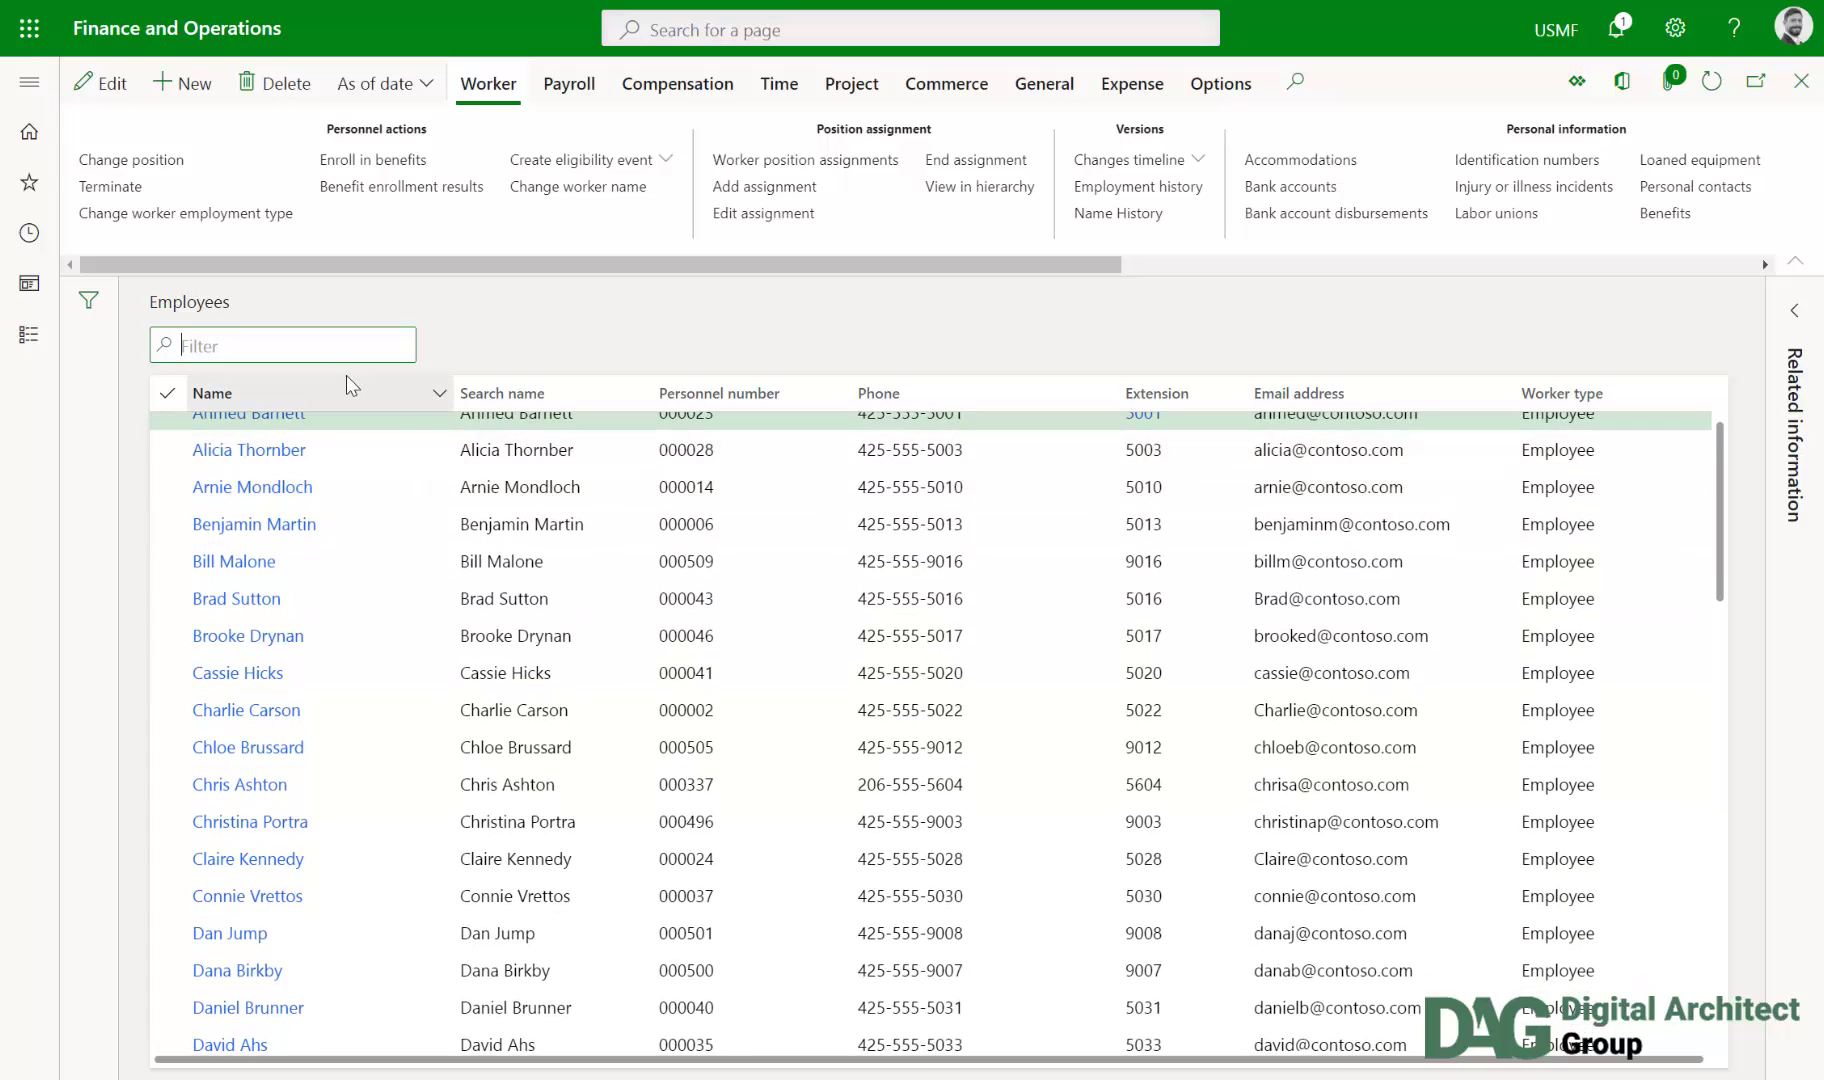
# Step: Filter the Employees list by the worker's first name and check personnel number 21001
pyautogui.click(335, 396)
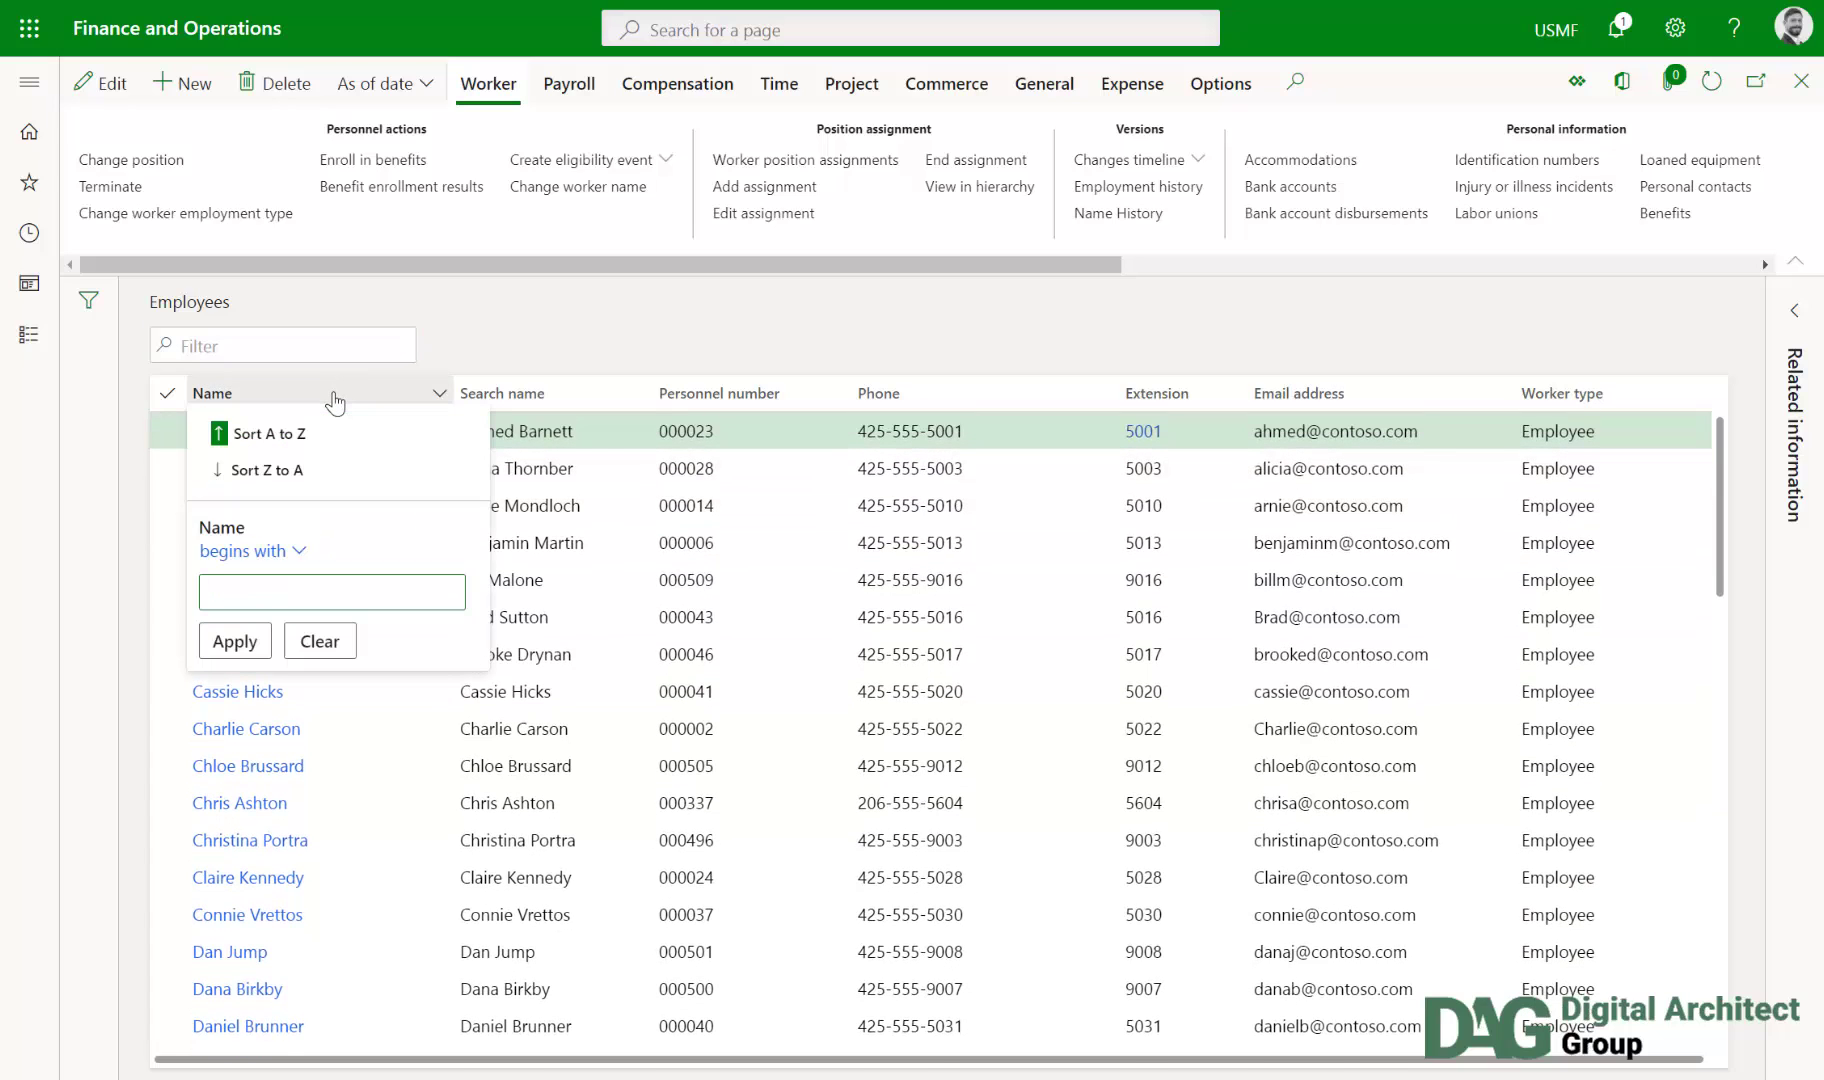
pyautogui.write('logan')
pyautogui.press('Return')
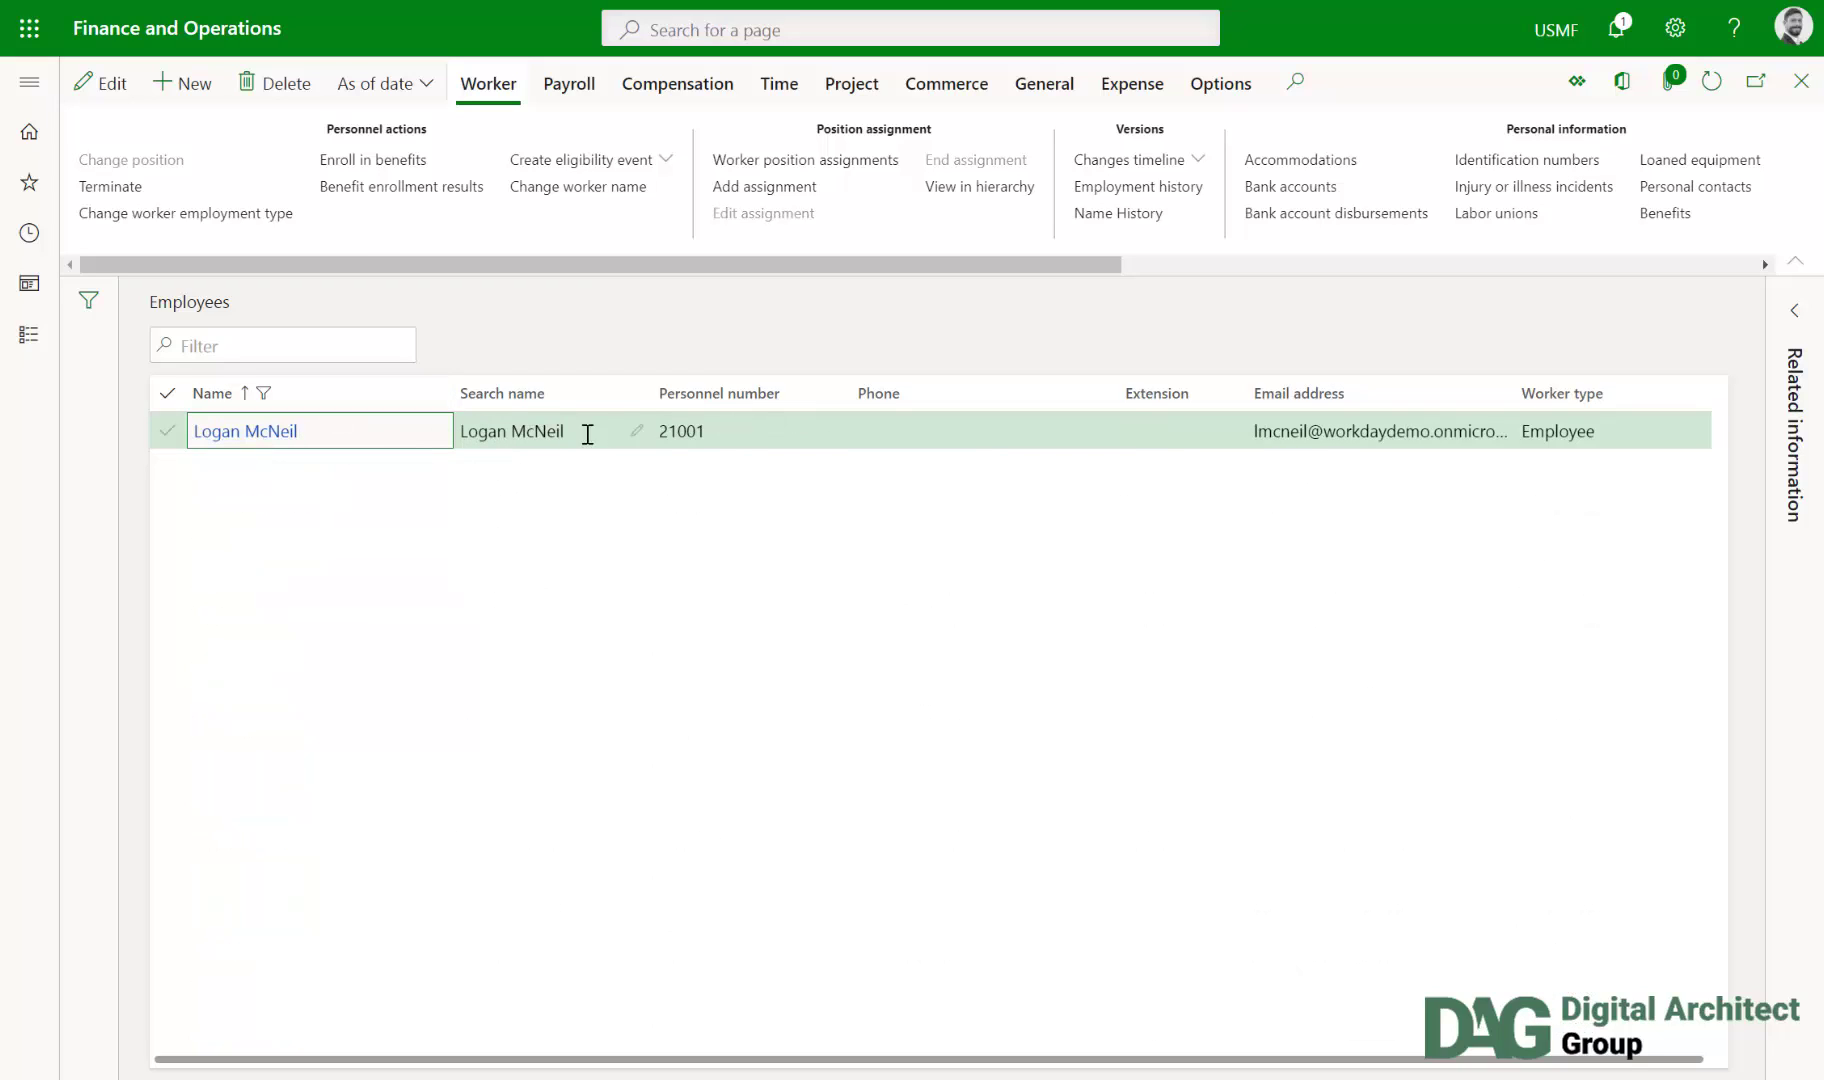
pyautogui.click(728, 427)
pyautogui.moveTo(728, 427); pyautogui.dragTo(639, 428)
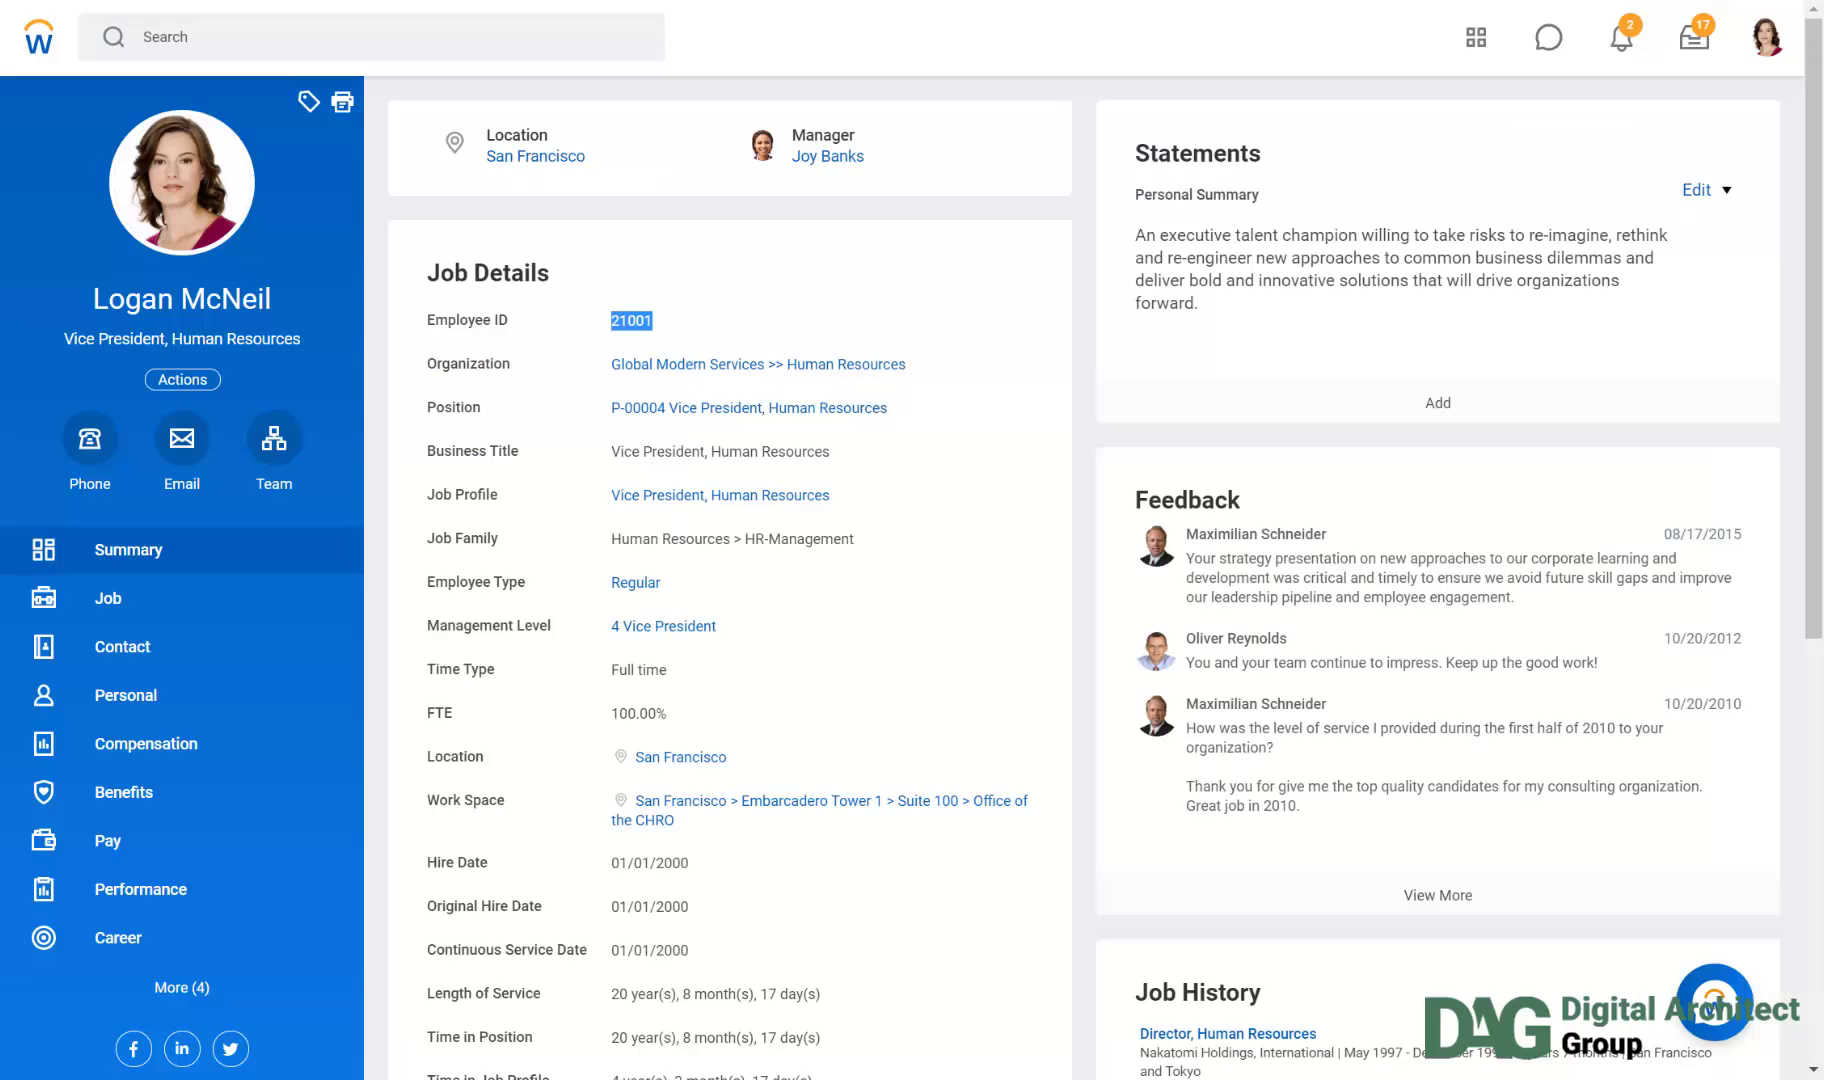
pyautogui.click(822, 345)
pyautogui.moveTo(680, 326); pyautogui.dragTo(612, 333)
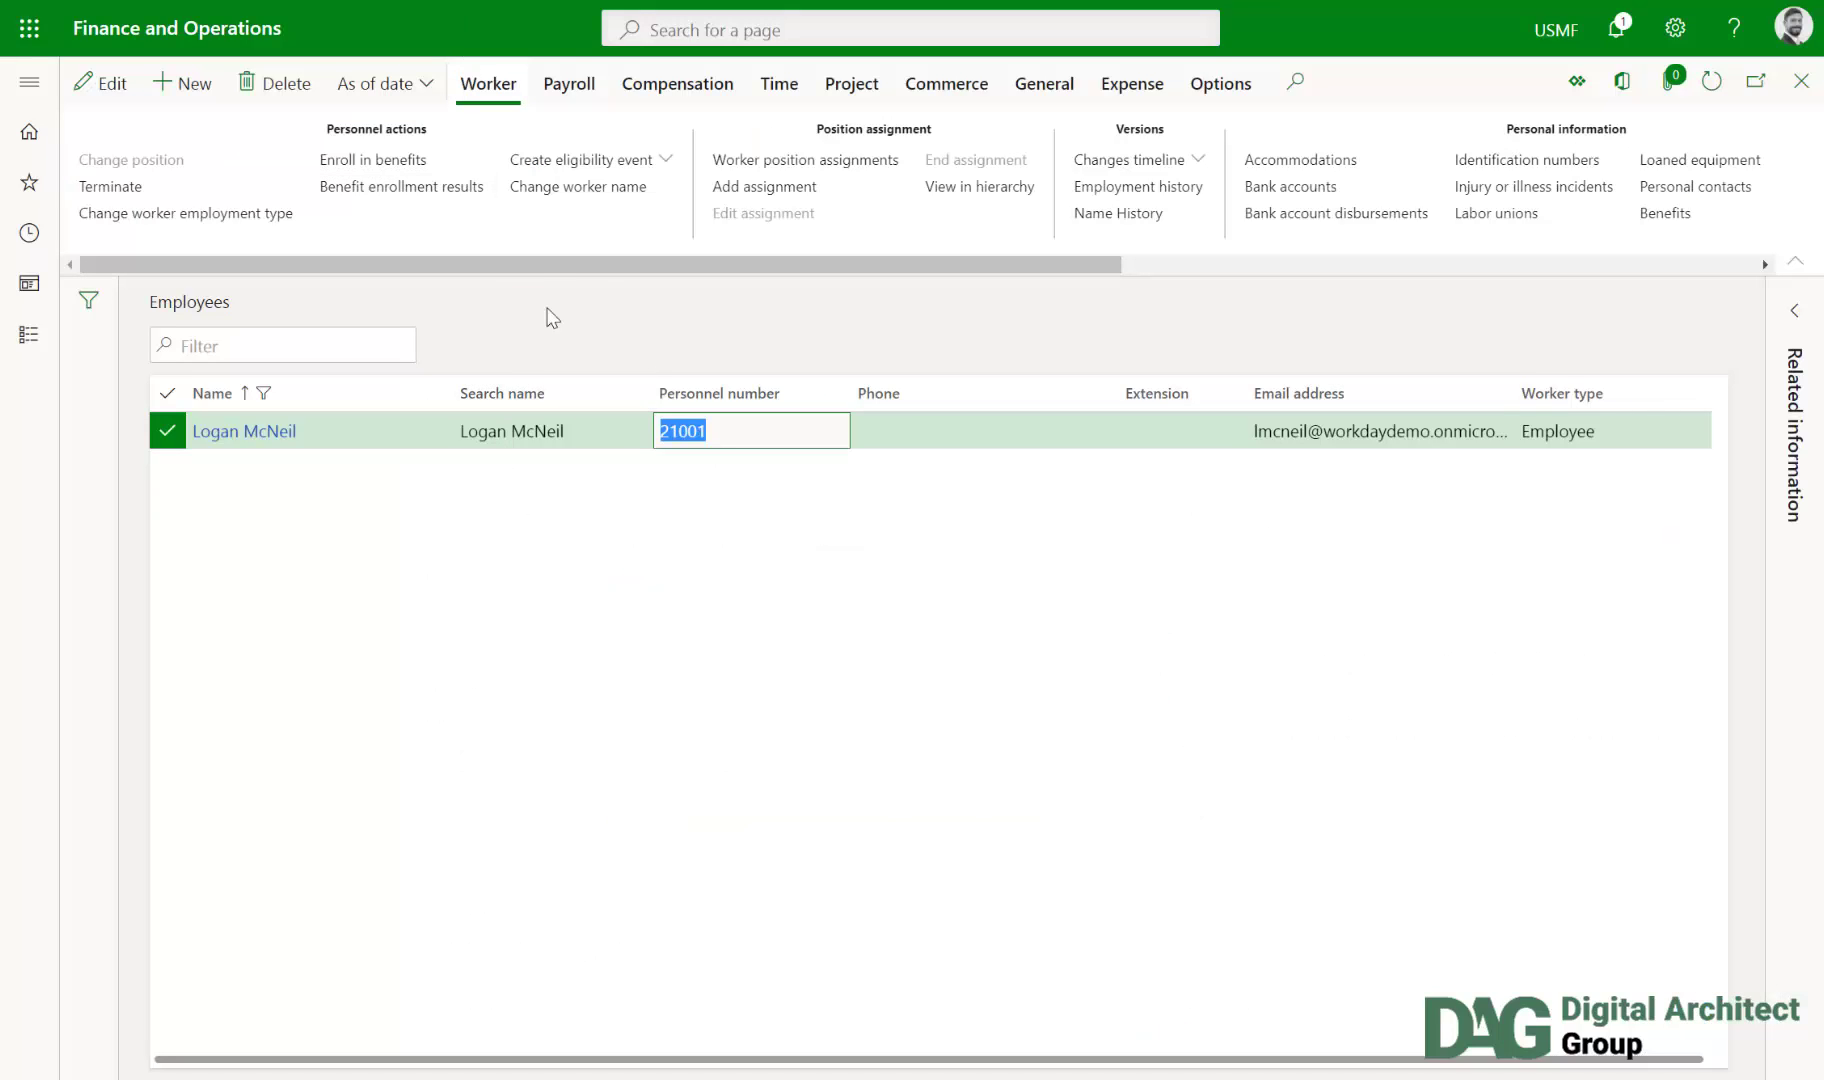
# Step: Review worker 21001's employment details and financial dimensions 003, 014, 026, then open Employment history
pyautogui.click(245, 433)
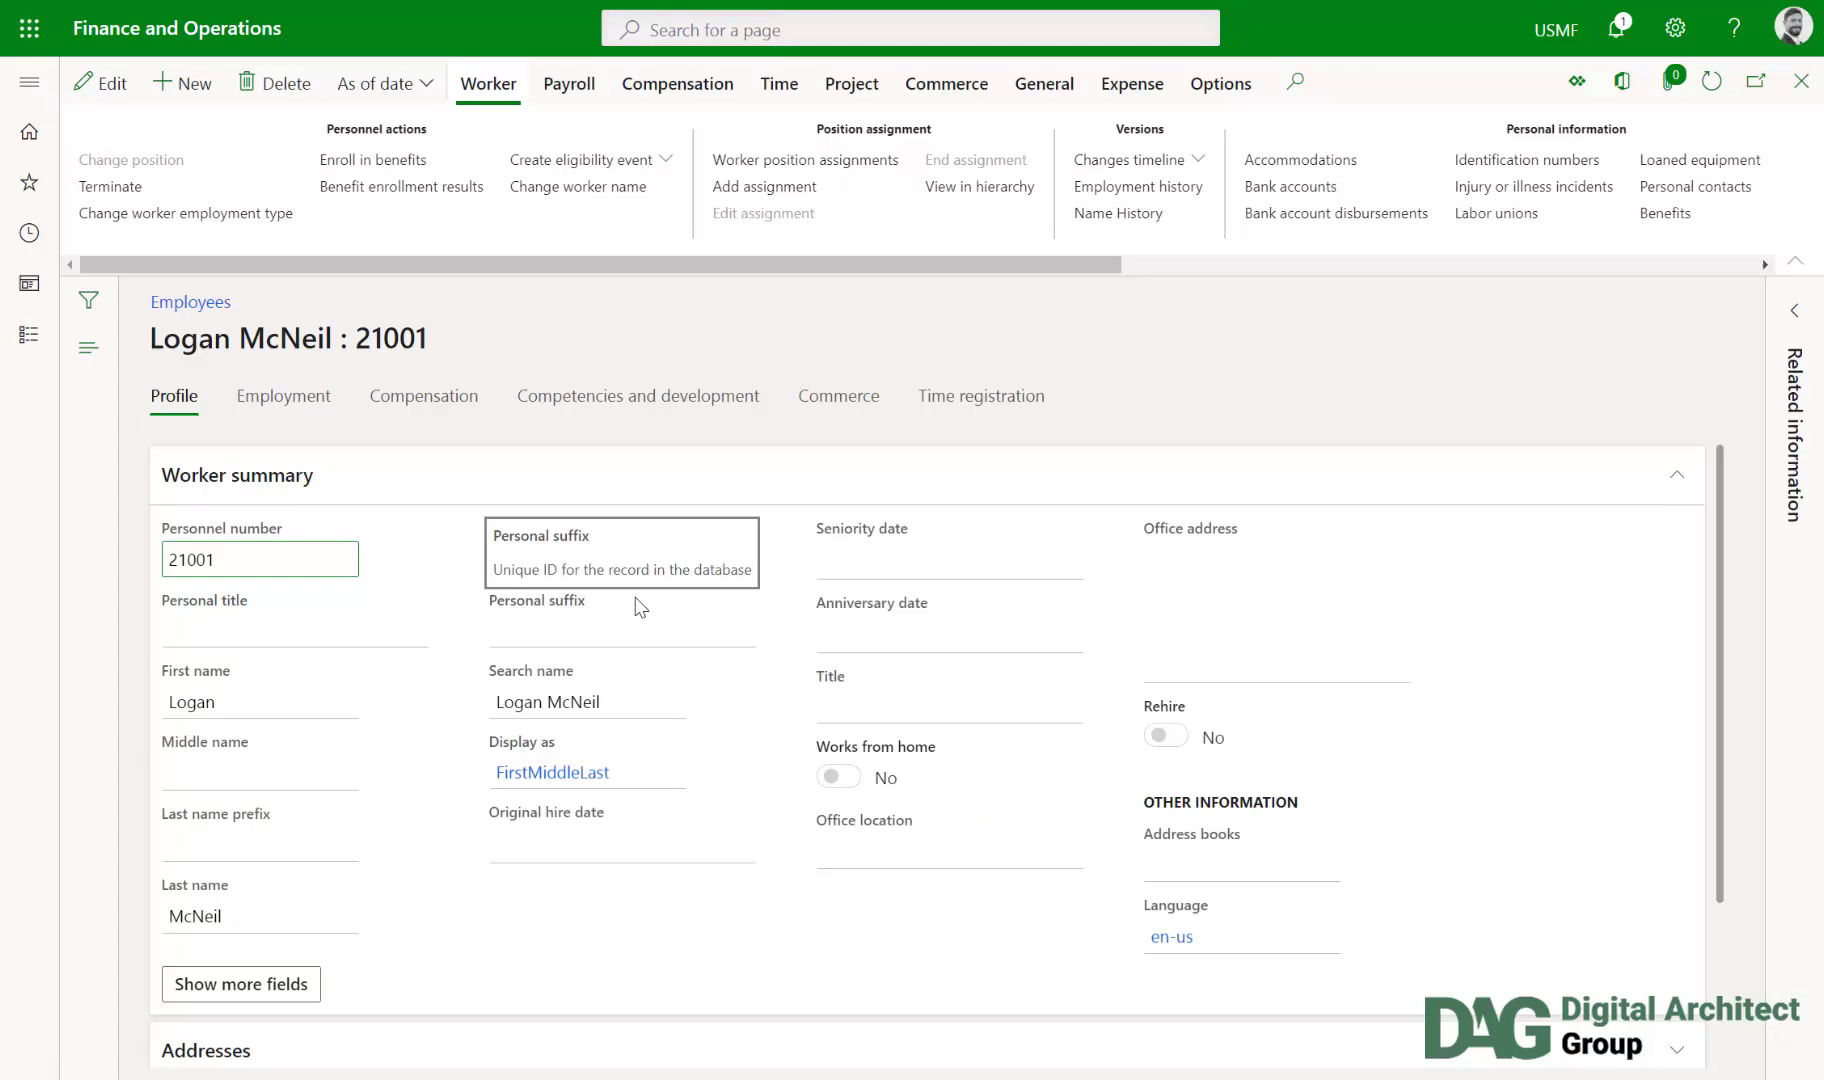
pyautogui.click(292, 410)
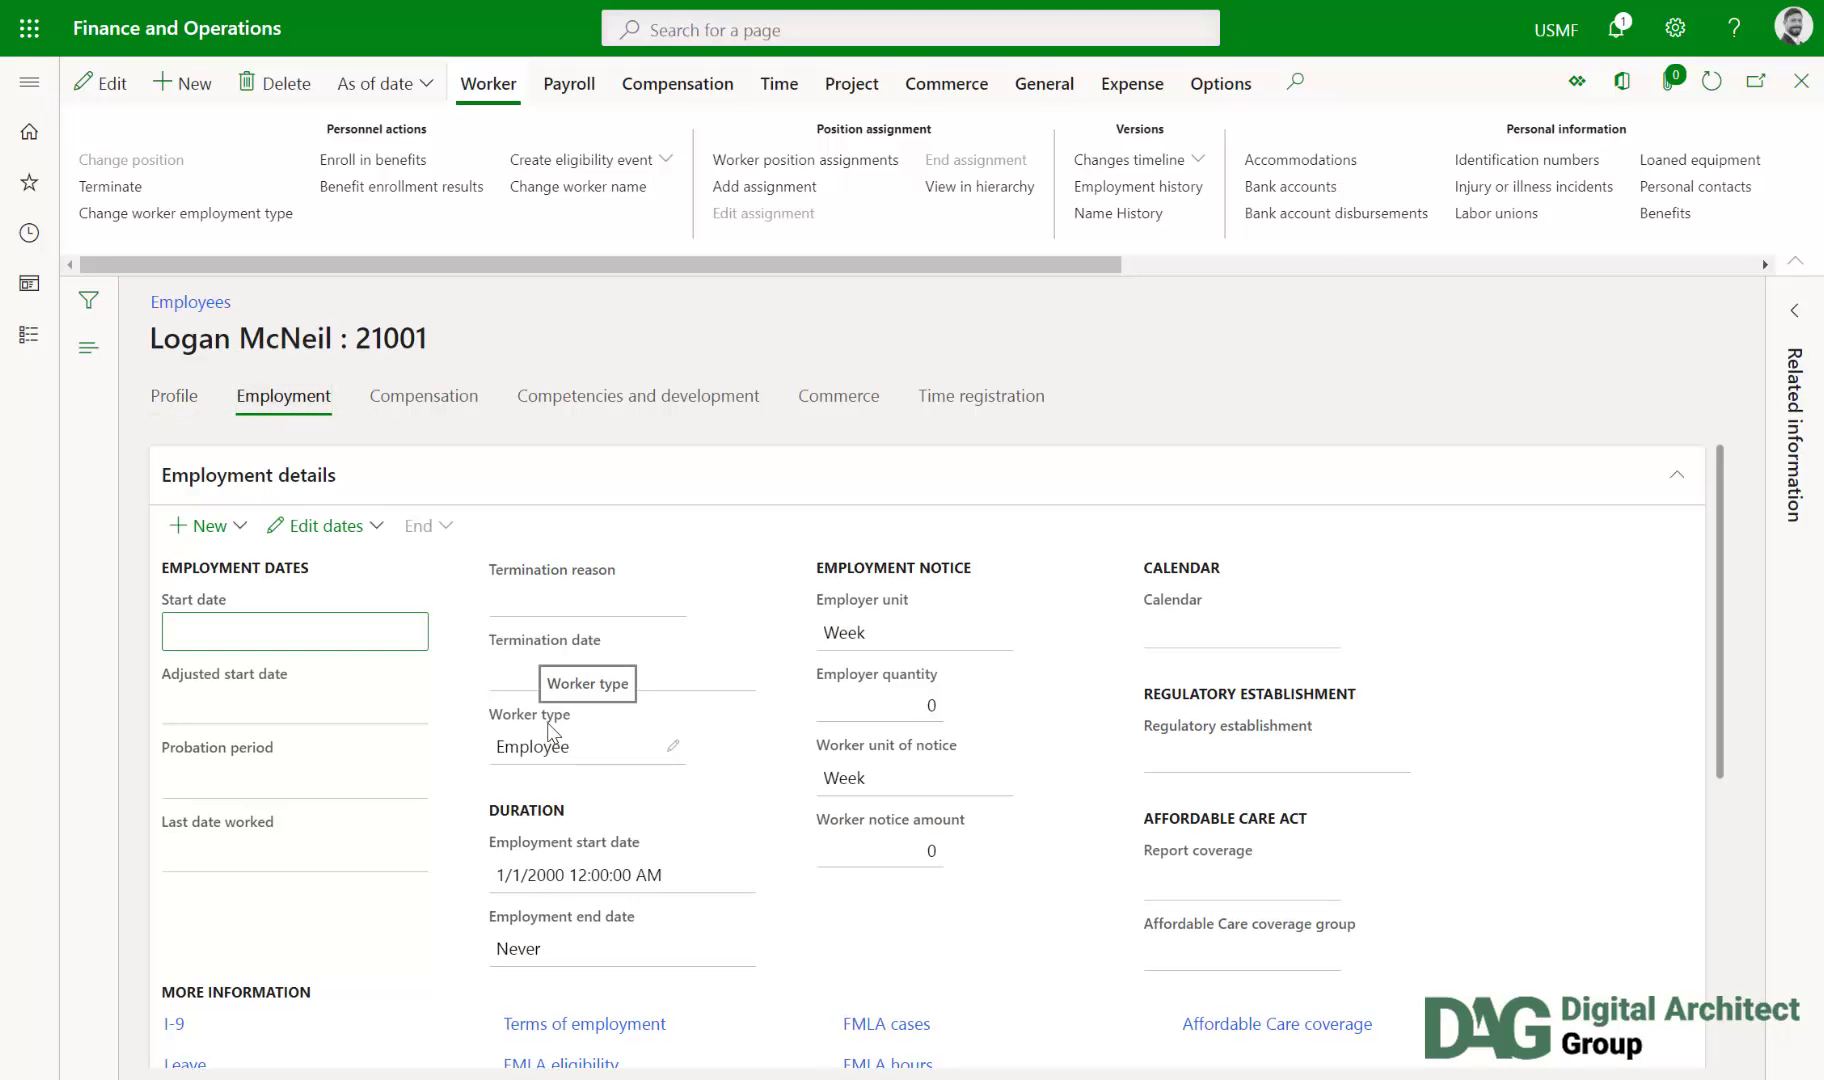
pyautogui.scroll(-5, 552, 733)
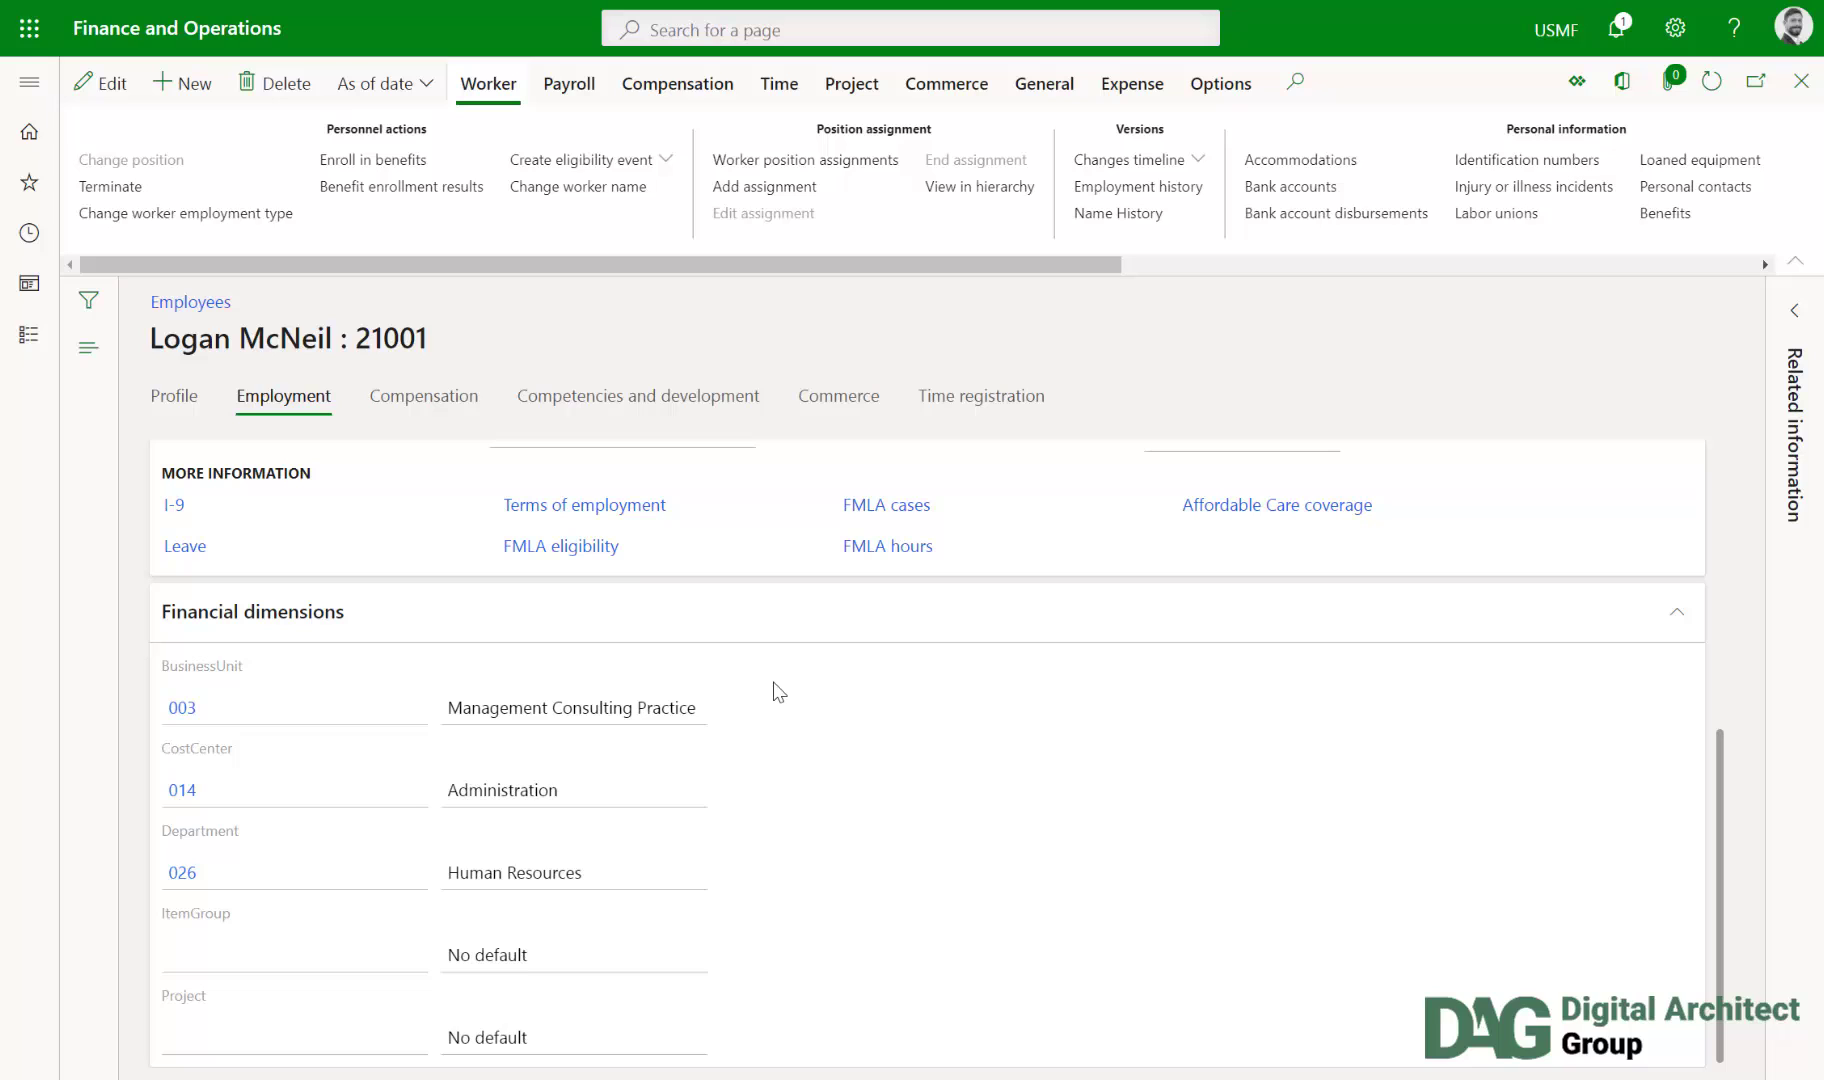
pyautogui.scroll(5, 778, 690)
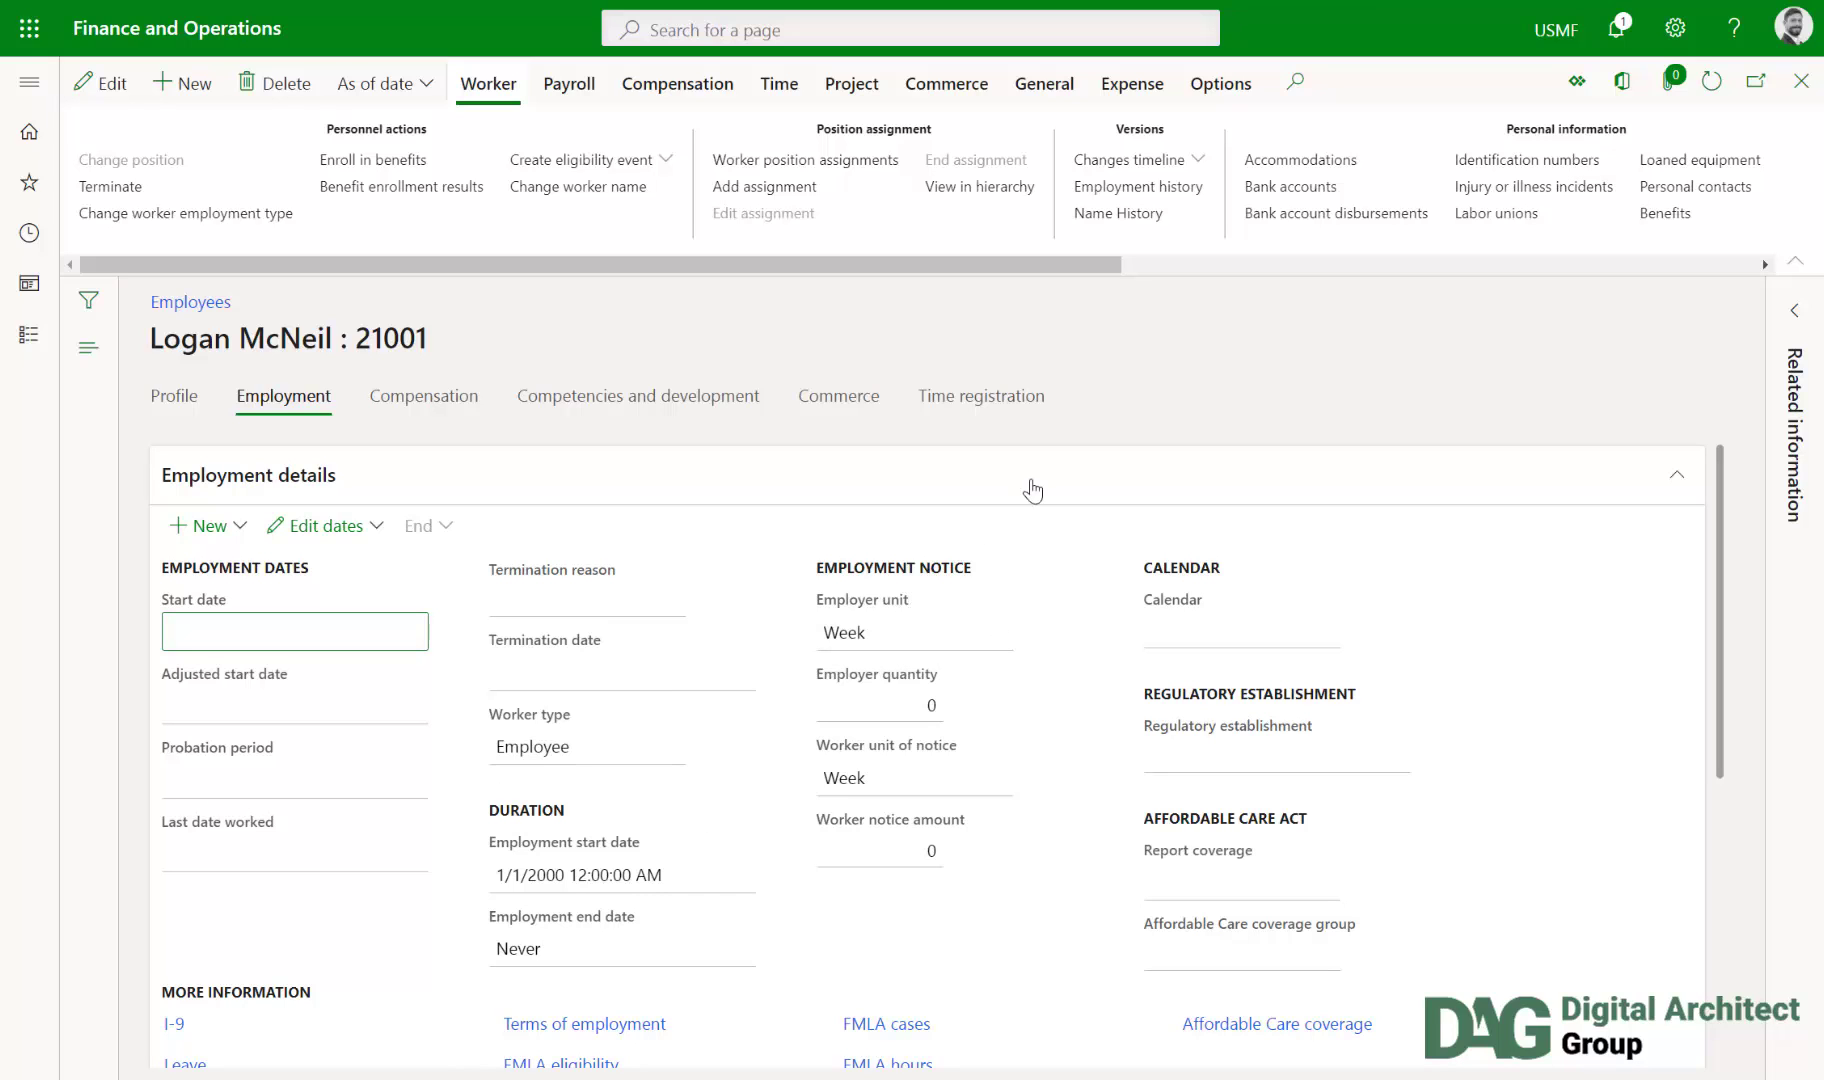
pyautogui.click(1148, 188)
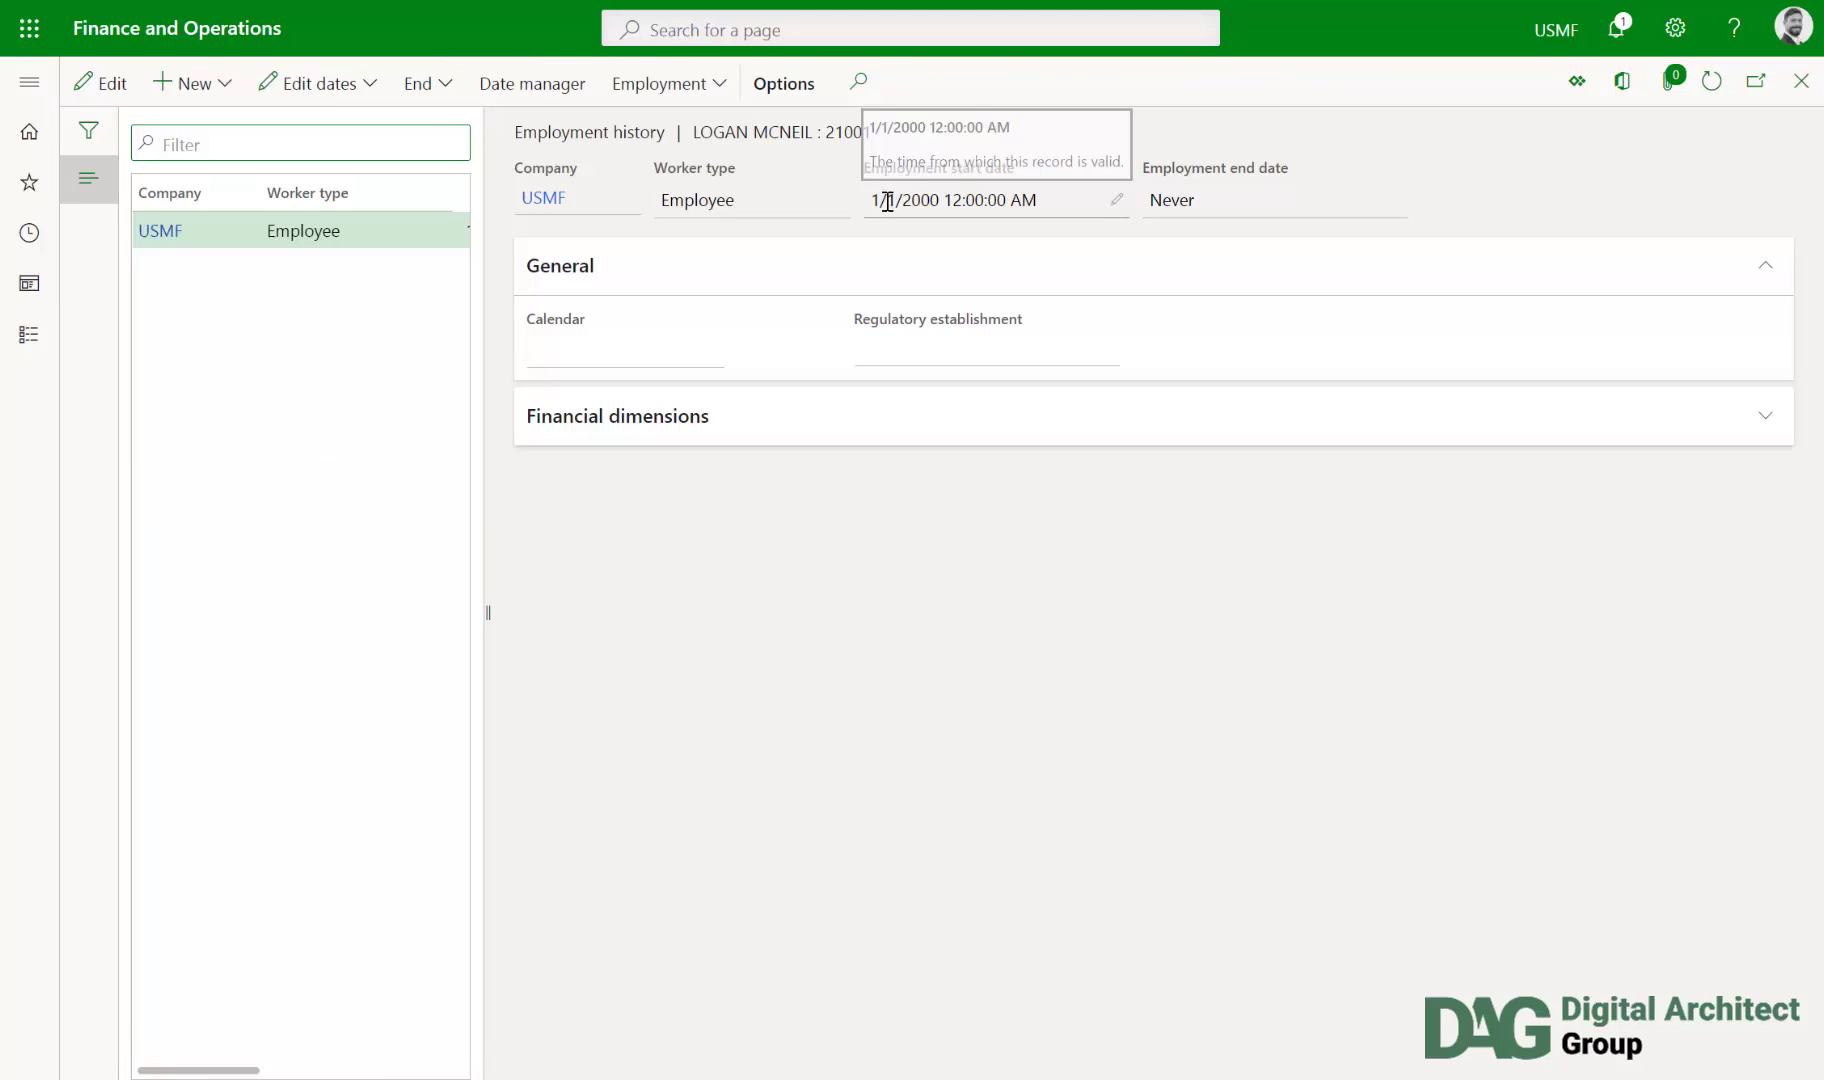
pyautogui.moveTo(868, 200); pyautogui.dragTo(1037, 200)
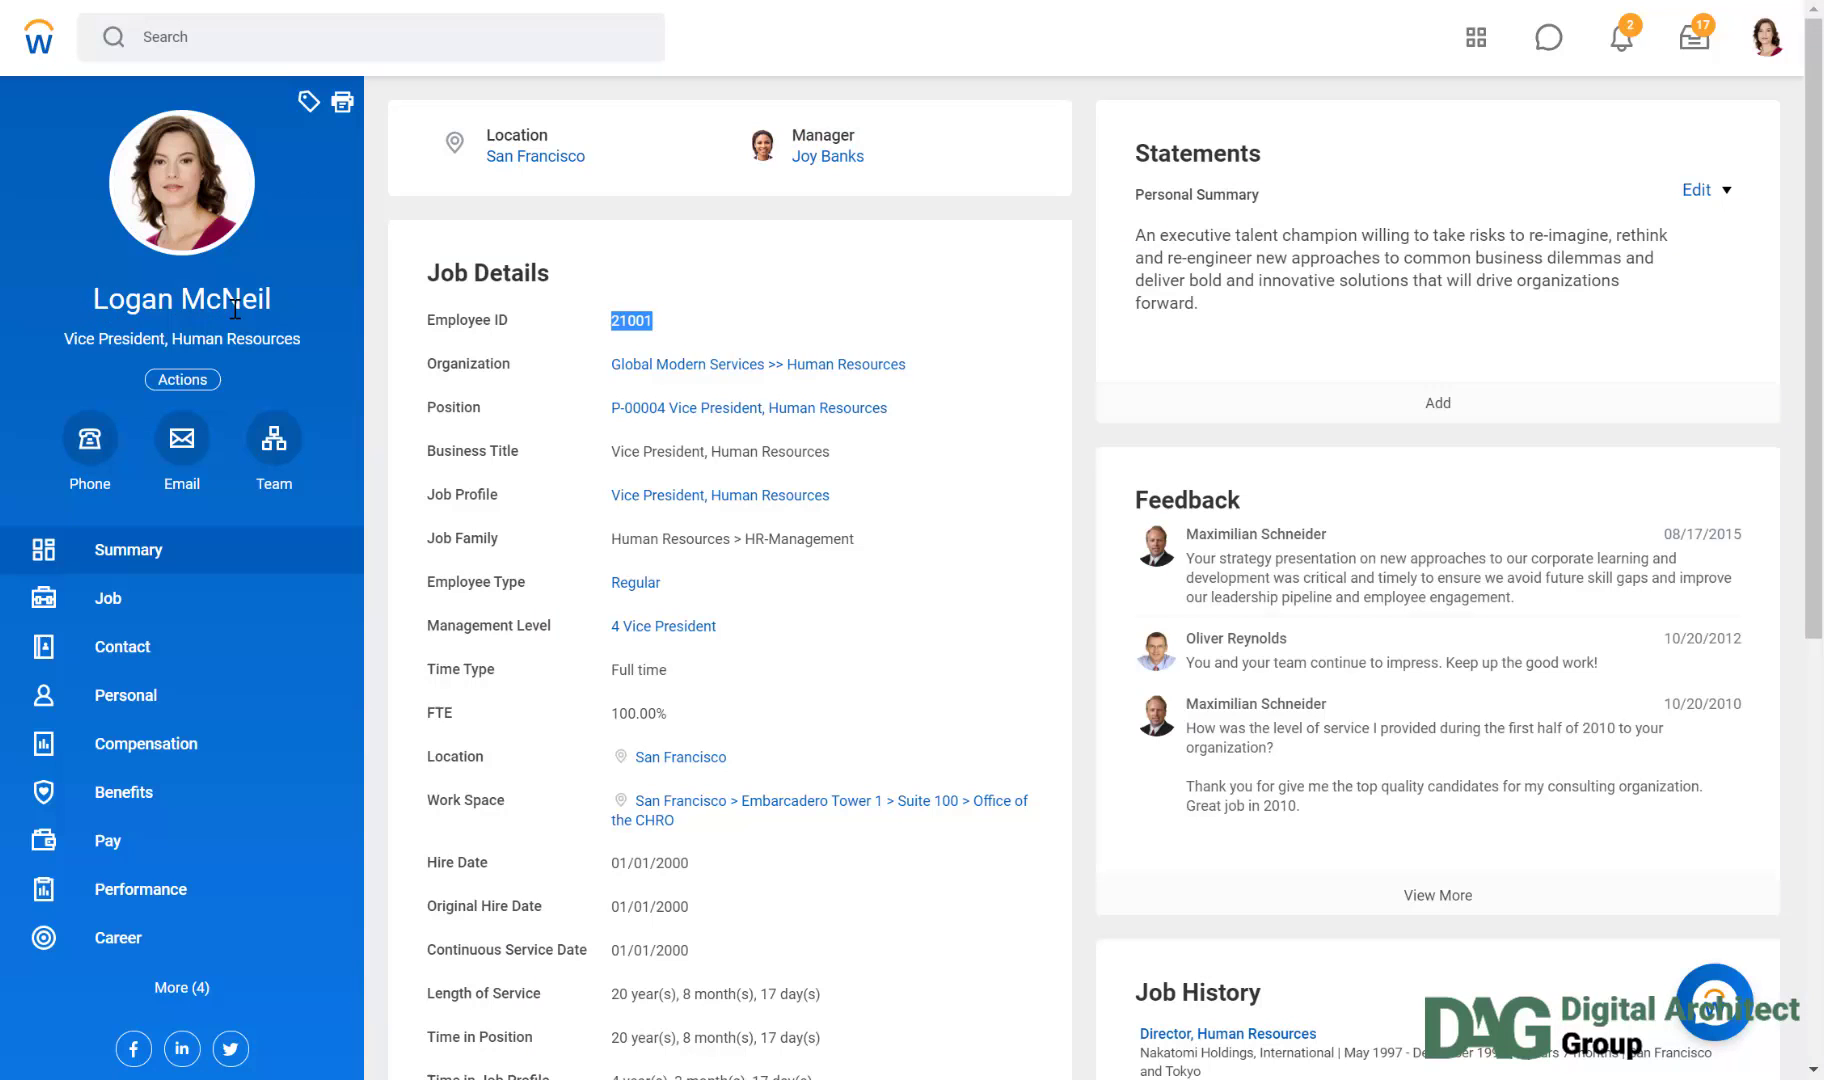
# Step: Match the Workday hire date to the 1/1/2000 start date and close Employment history
pyautogui.scroll(-2, 848, 528)
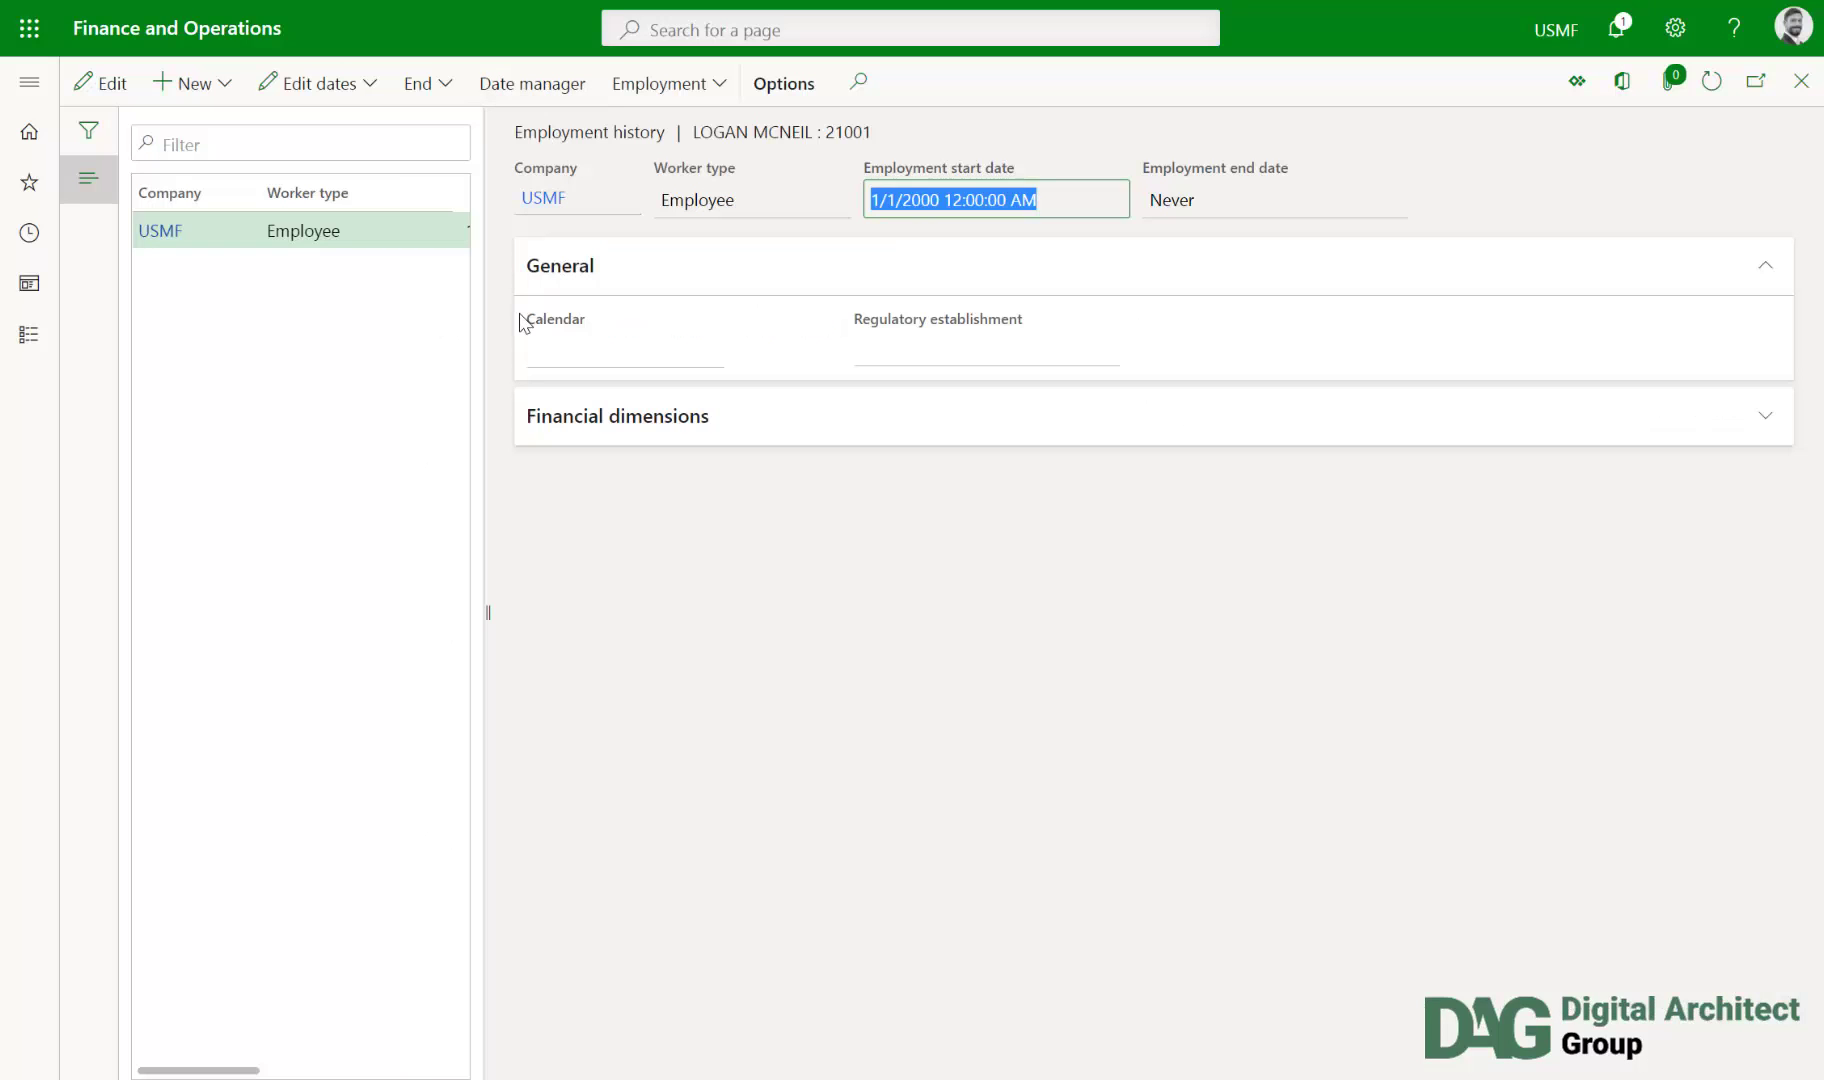
pyautogui.click(1801, 80)
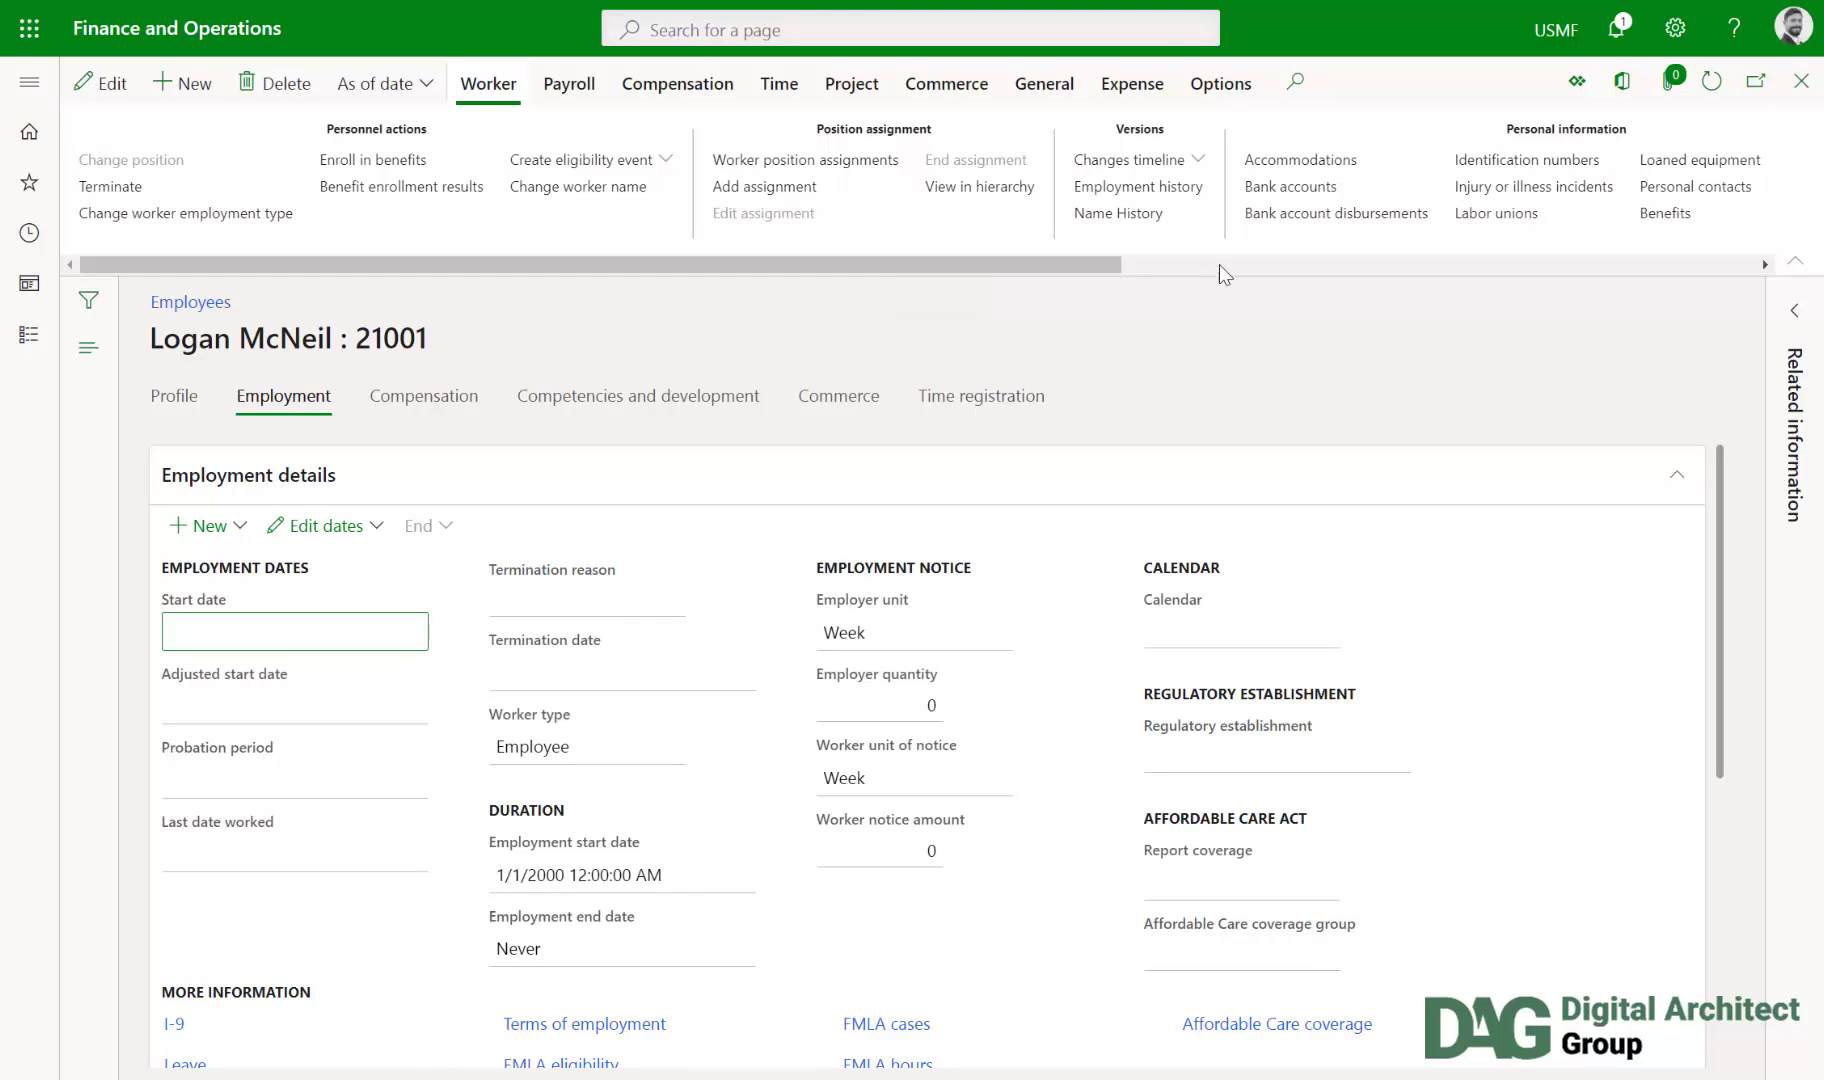
# Step: Verify the employee's expense mapping uses Account type Vendor with their own vendor account, per diem 0.00
pyautogui.click(1135, 88)
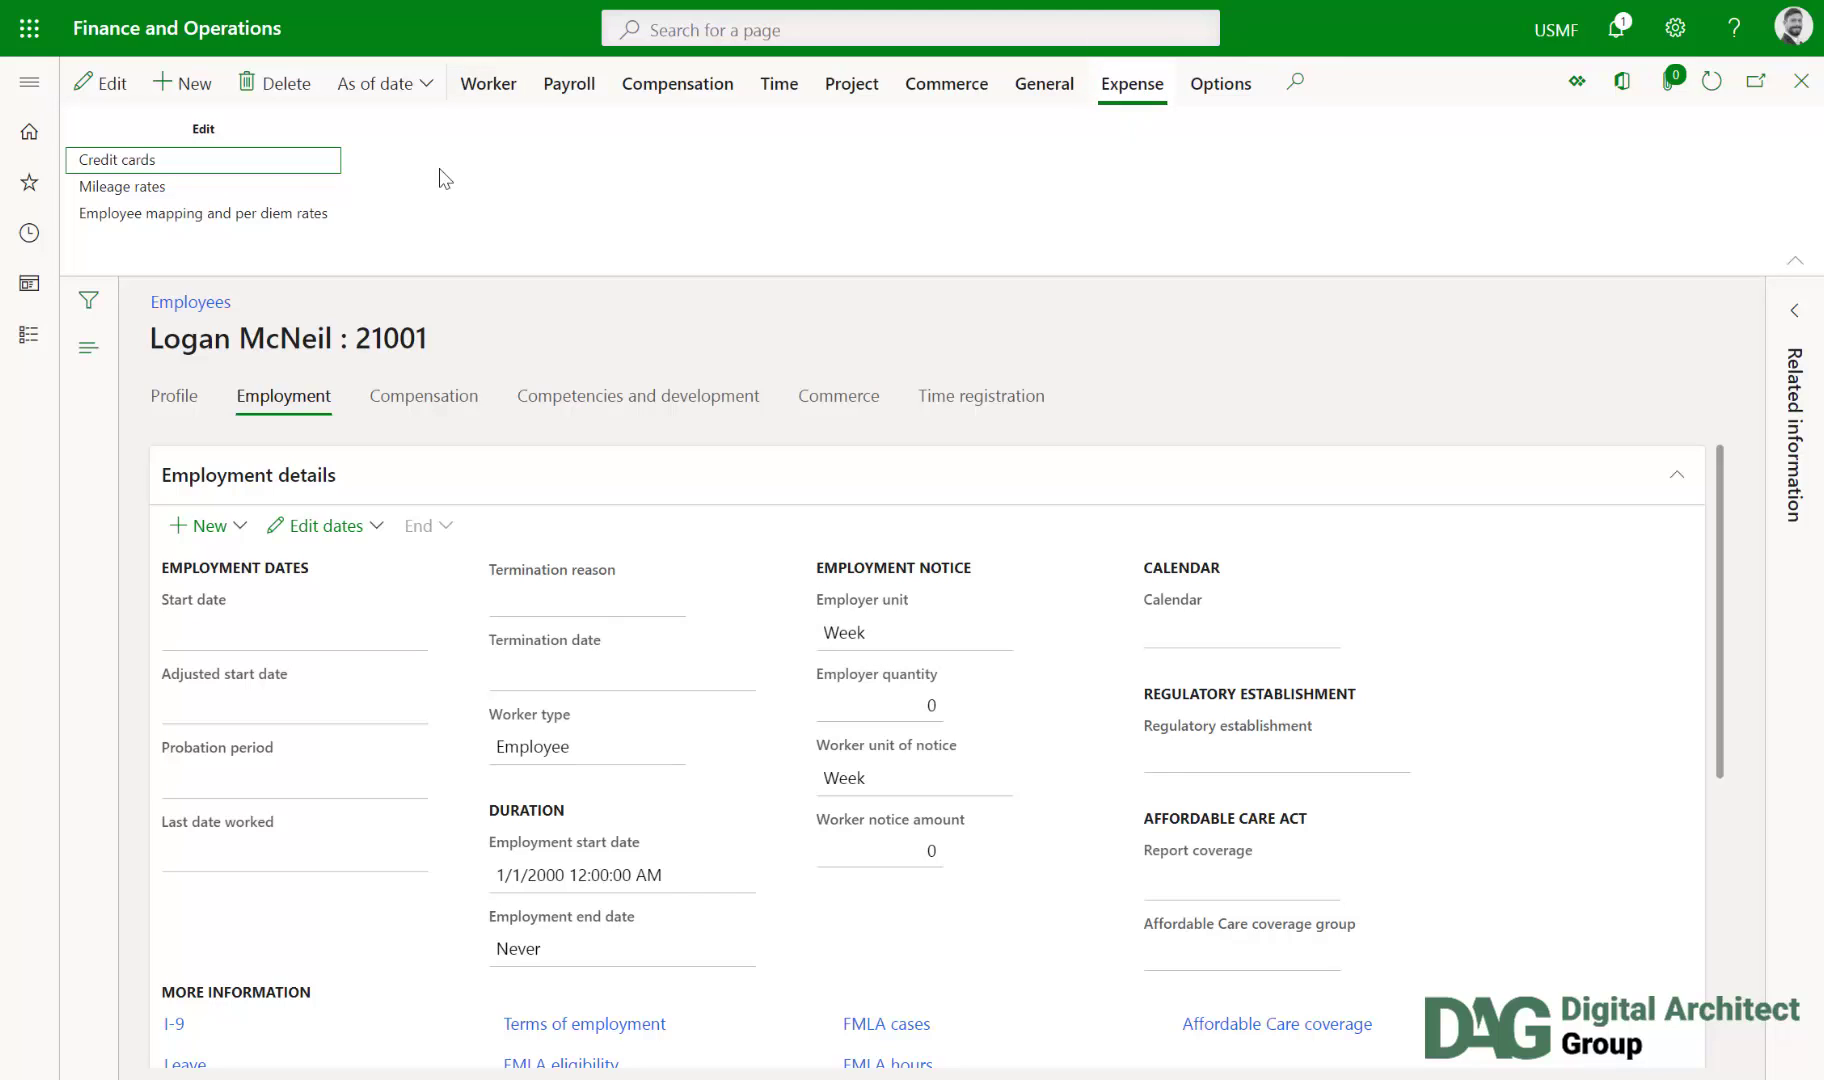
pyautogui.click(236, 216)
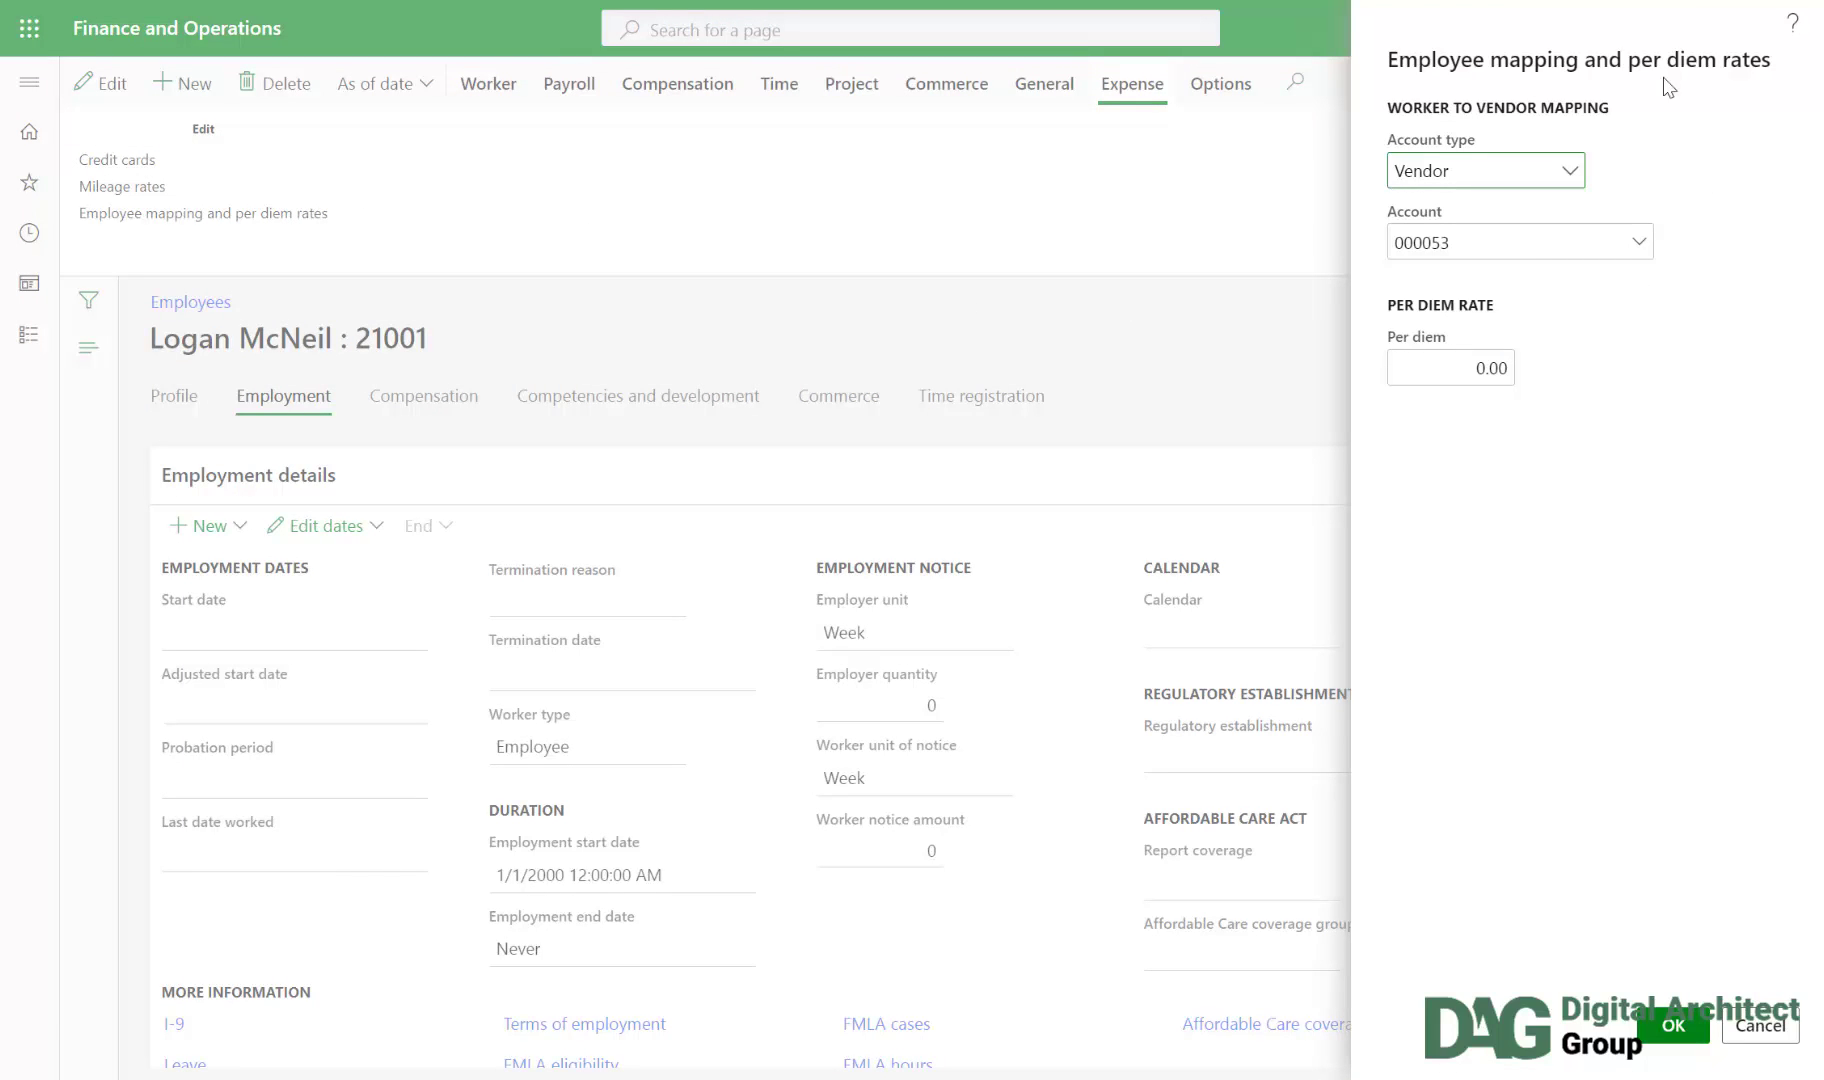
pyautogui.click(1462, 245)
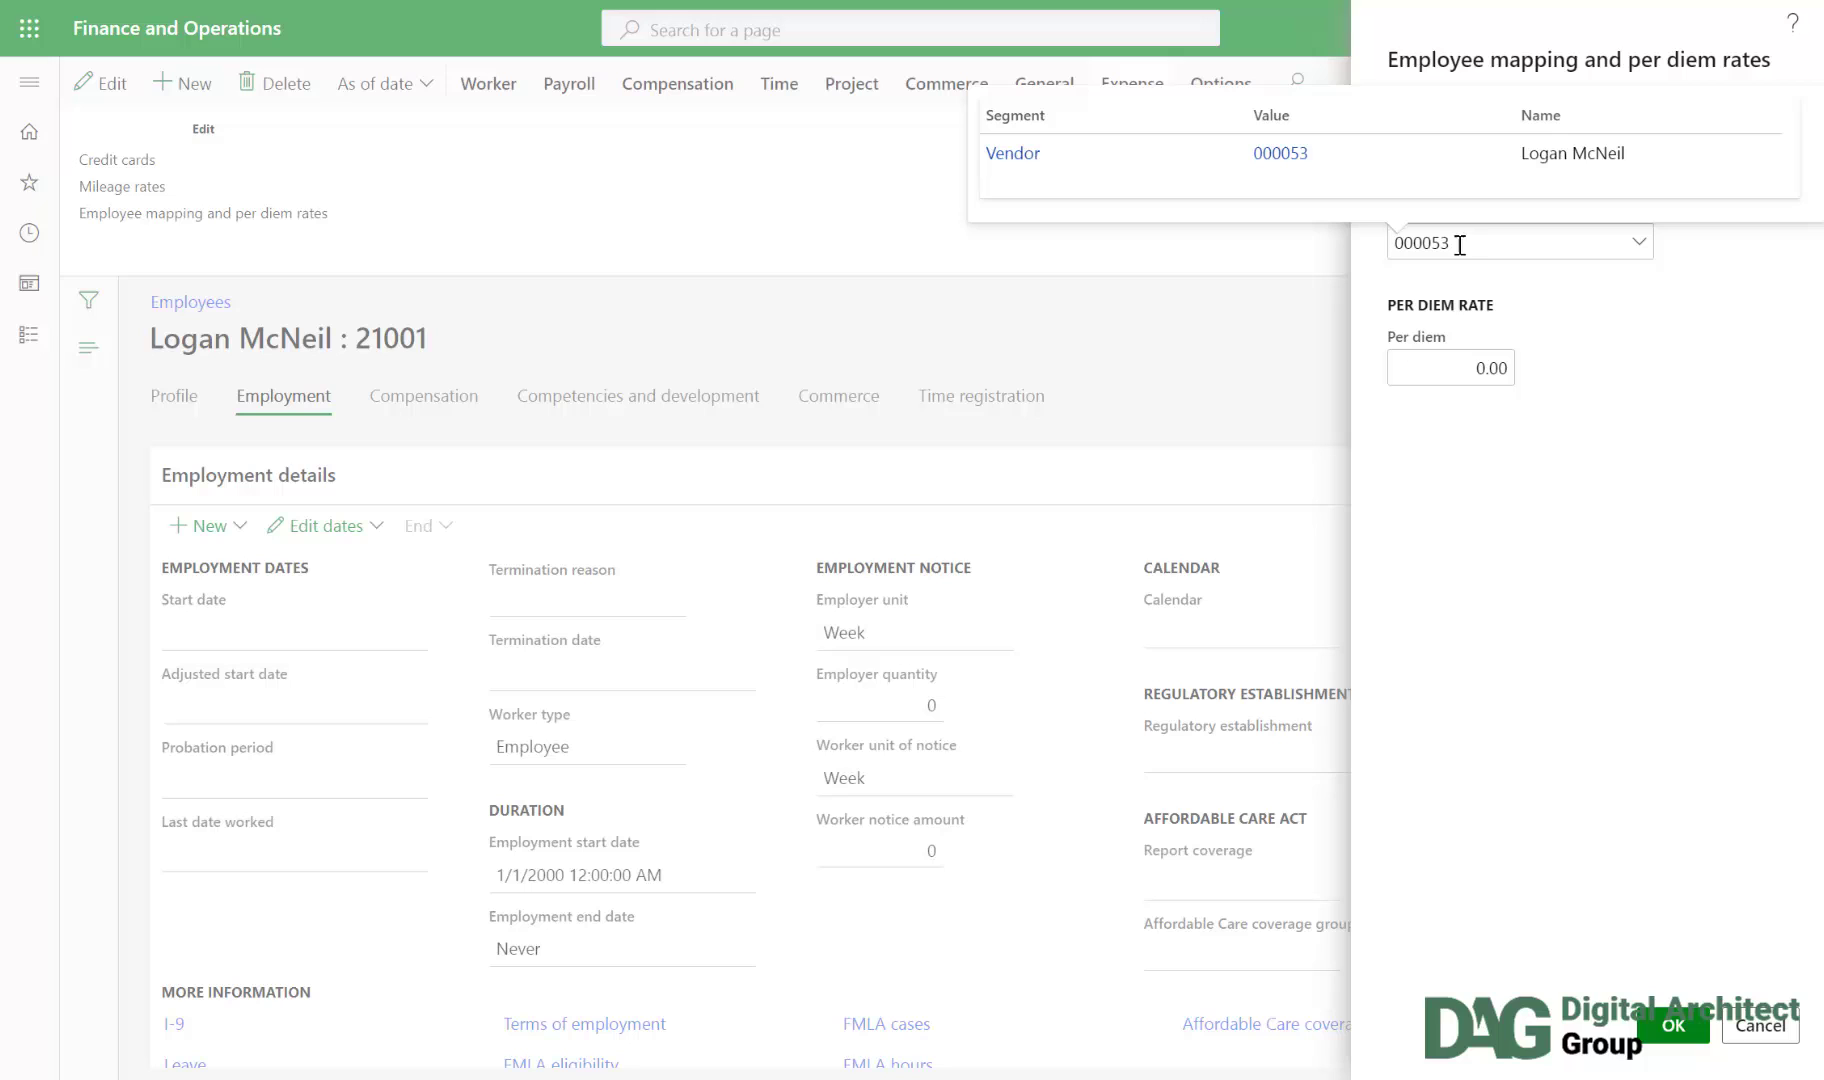
pyautogui.click(1638, 248)
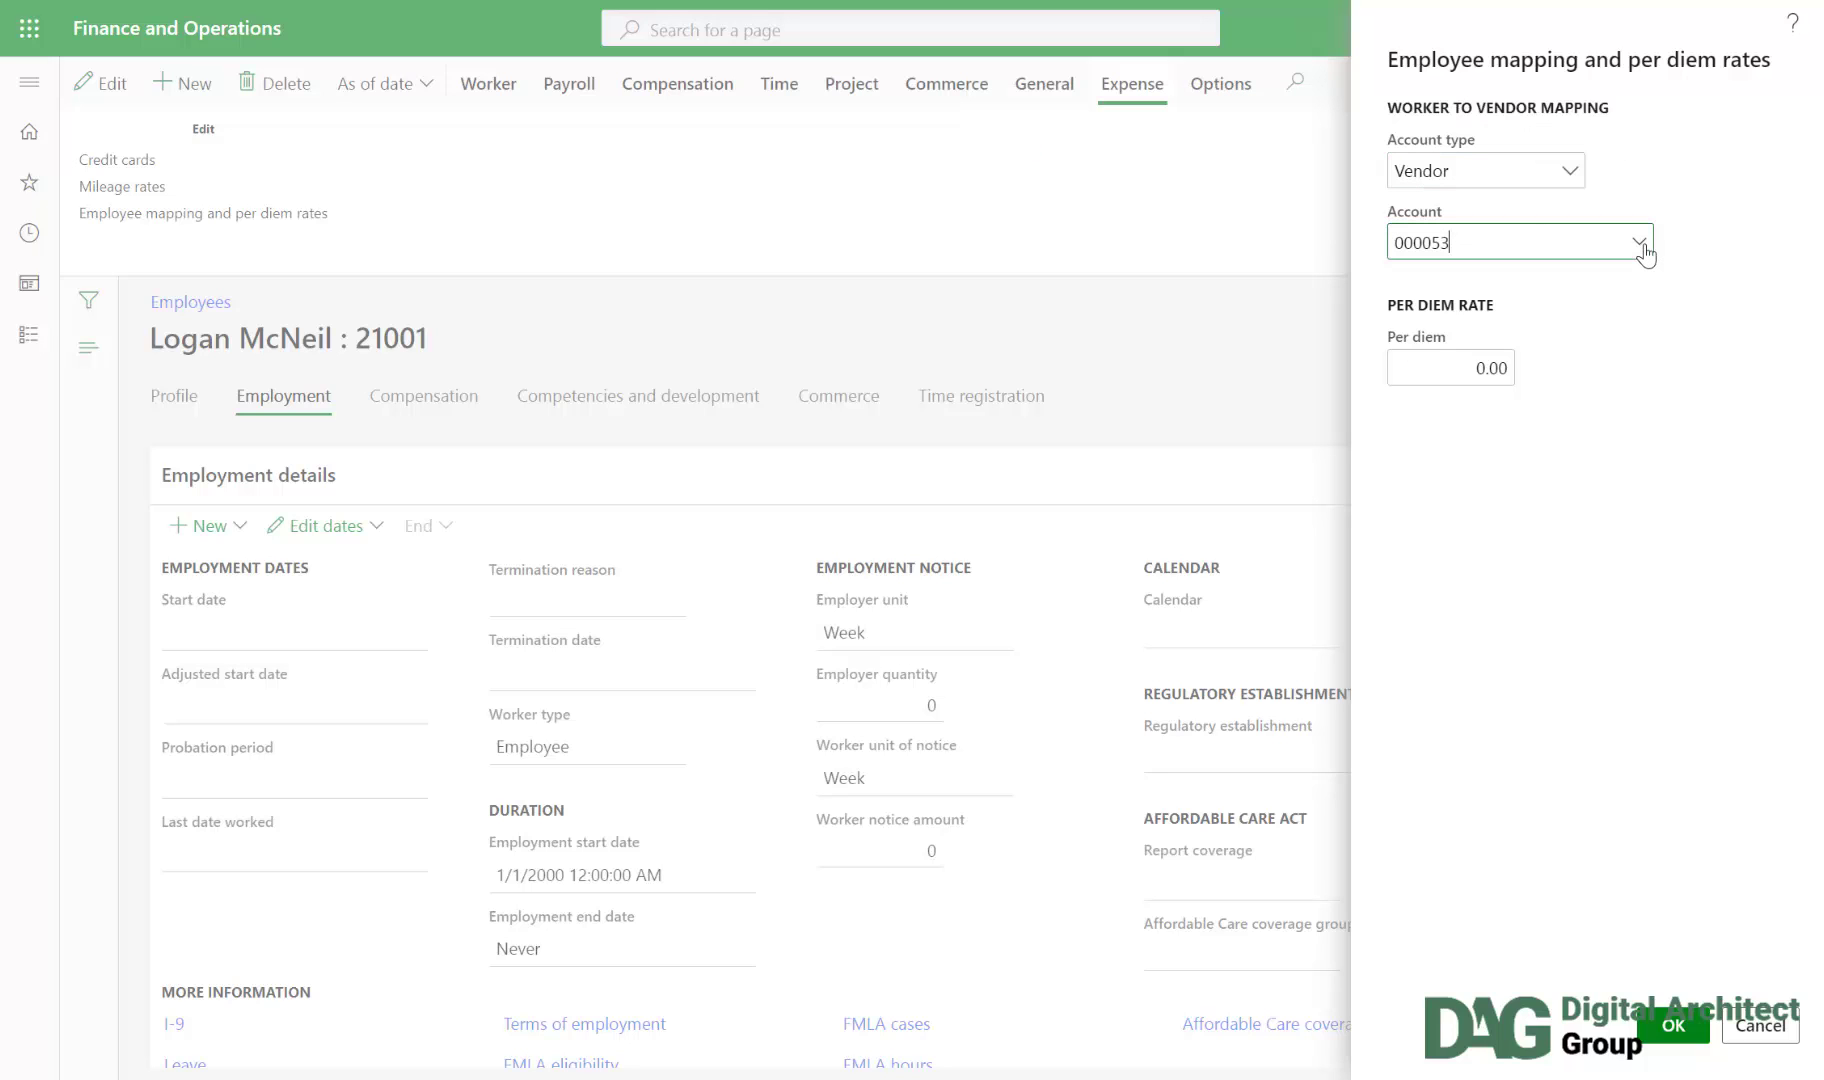
pyautogui.click(1643, 247)
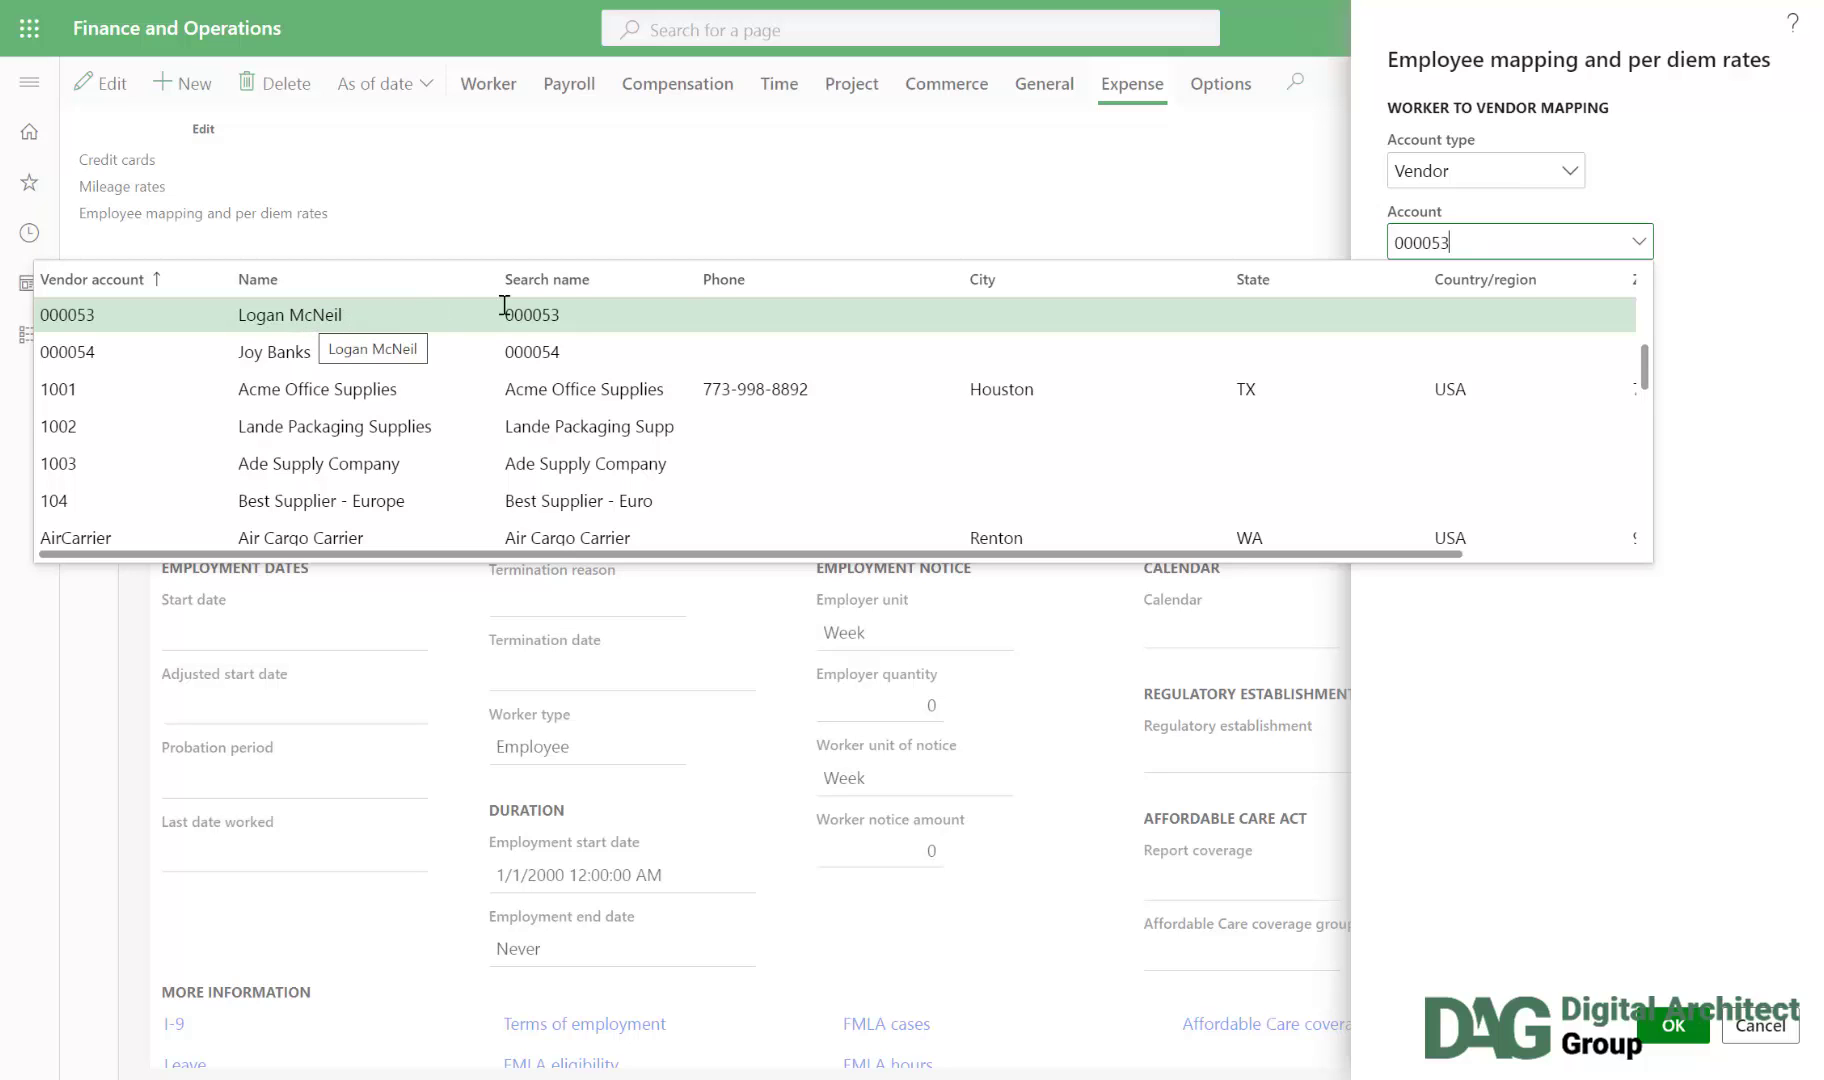
pyautogui.click(1752, 418)
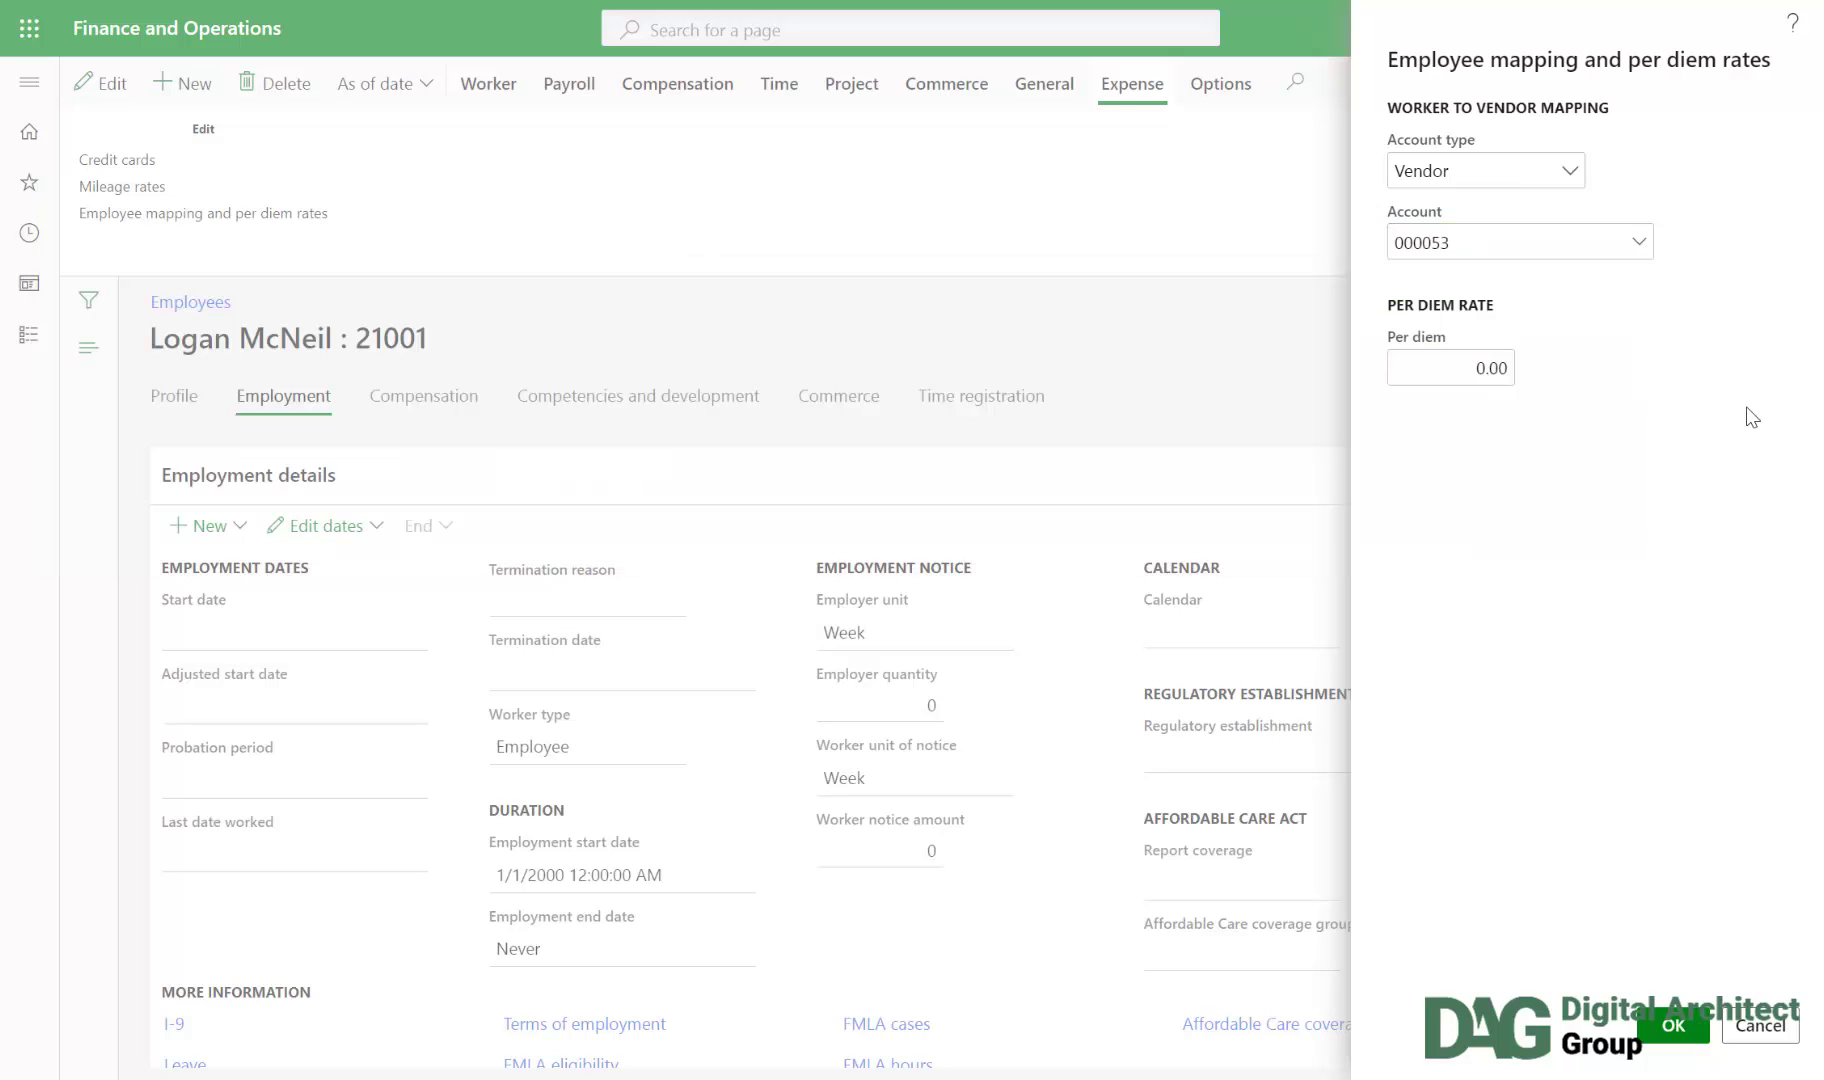
pyautogui.click(1678, 1025)
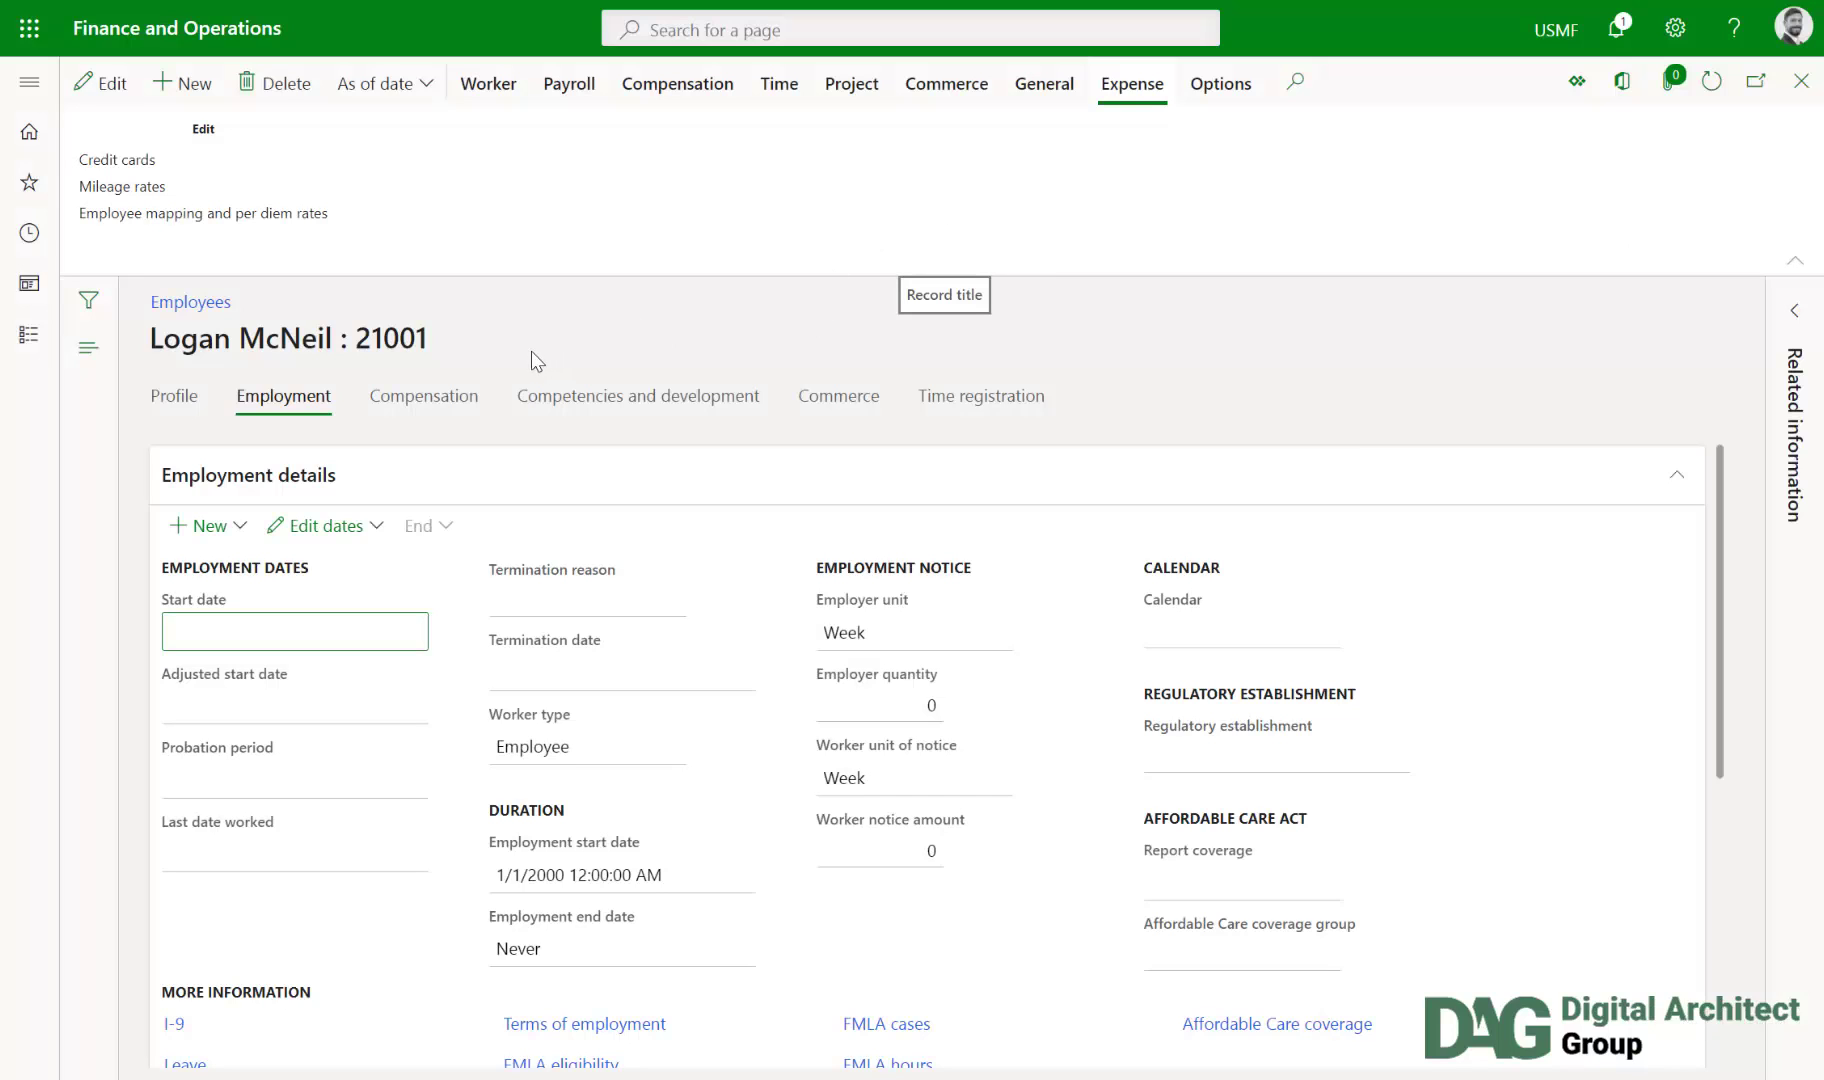
# Step: Open vendor 000053 from Accounts payable All vendors and review group 40 and its dimensions
pyautogui.click(27, 86)
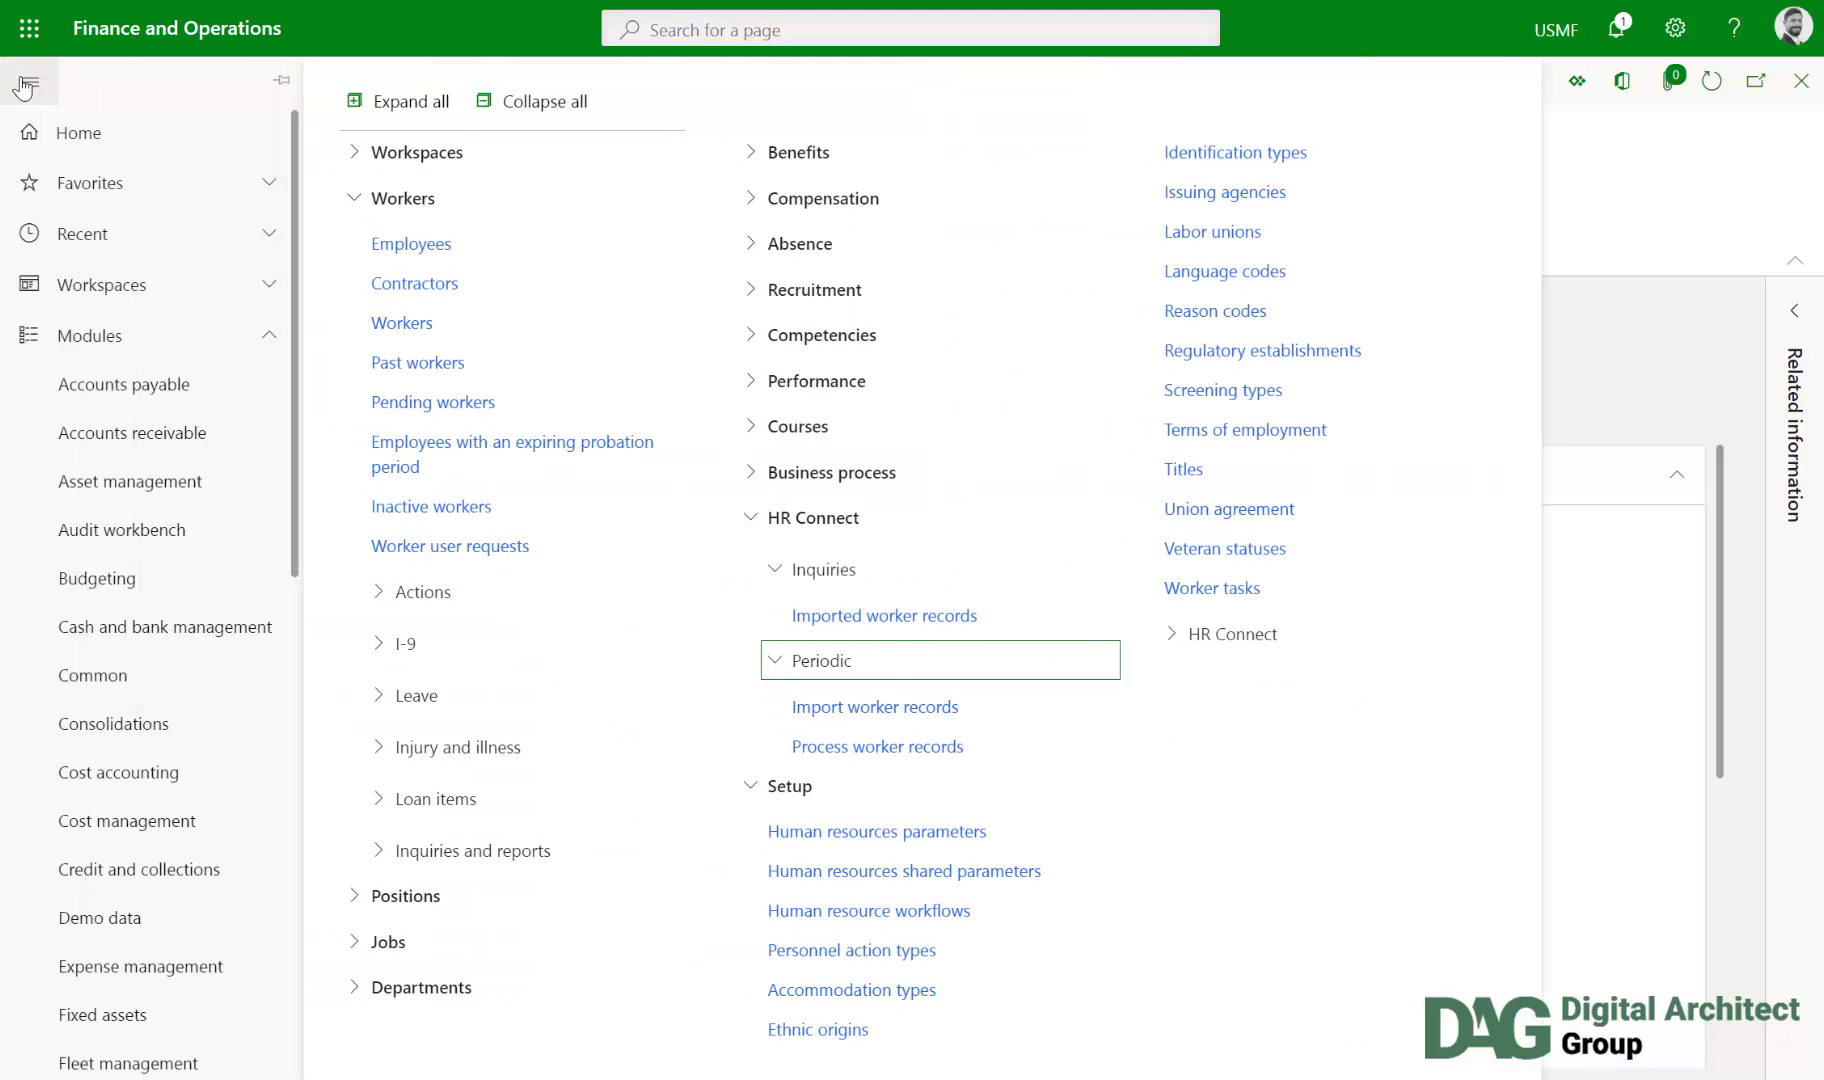
pyautogui.click(155, 391)
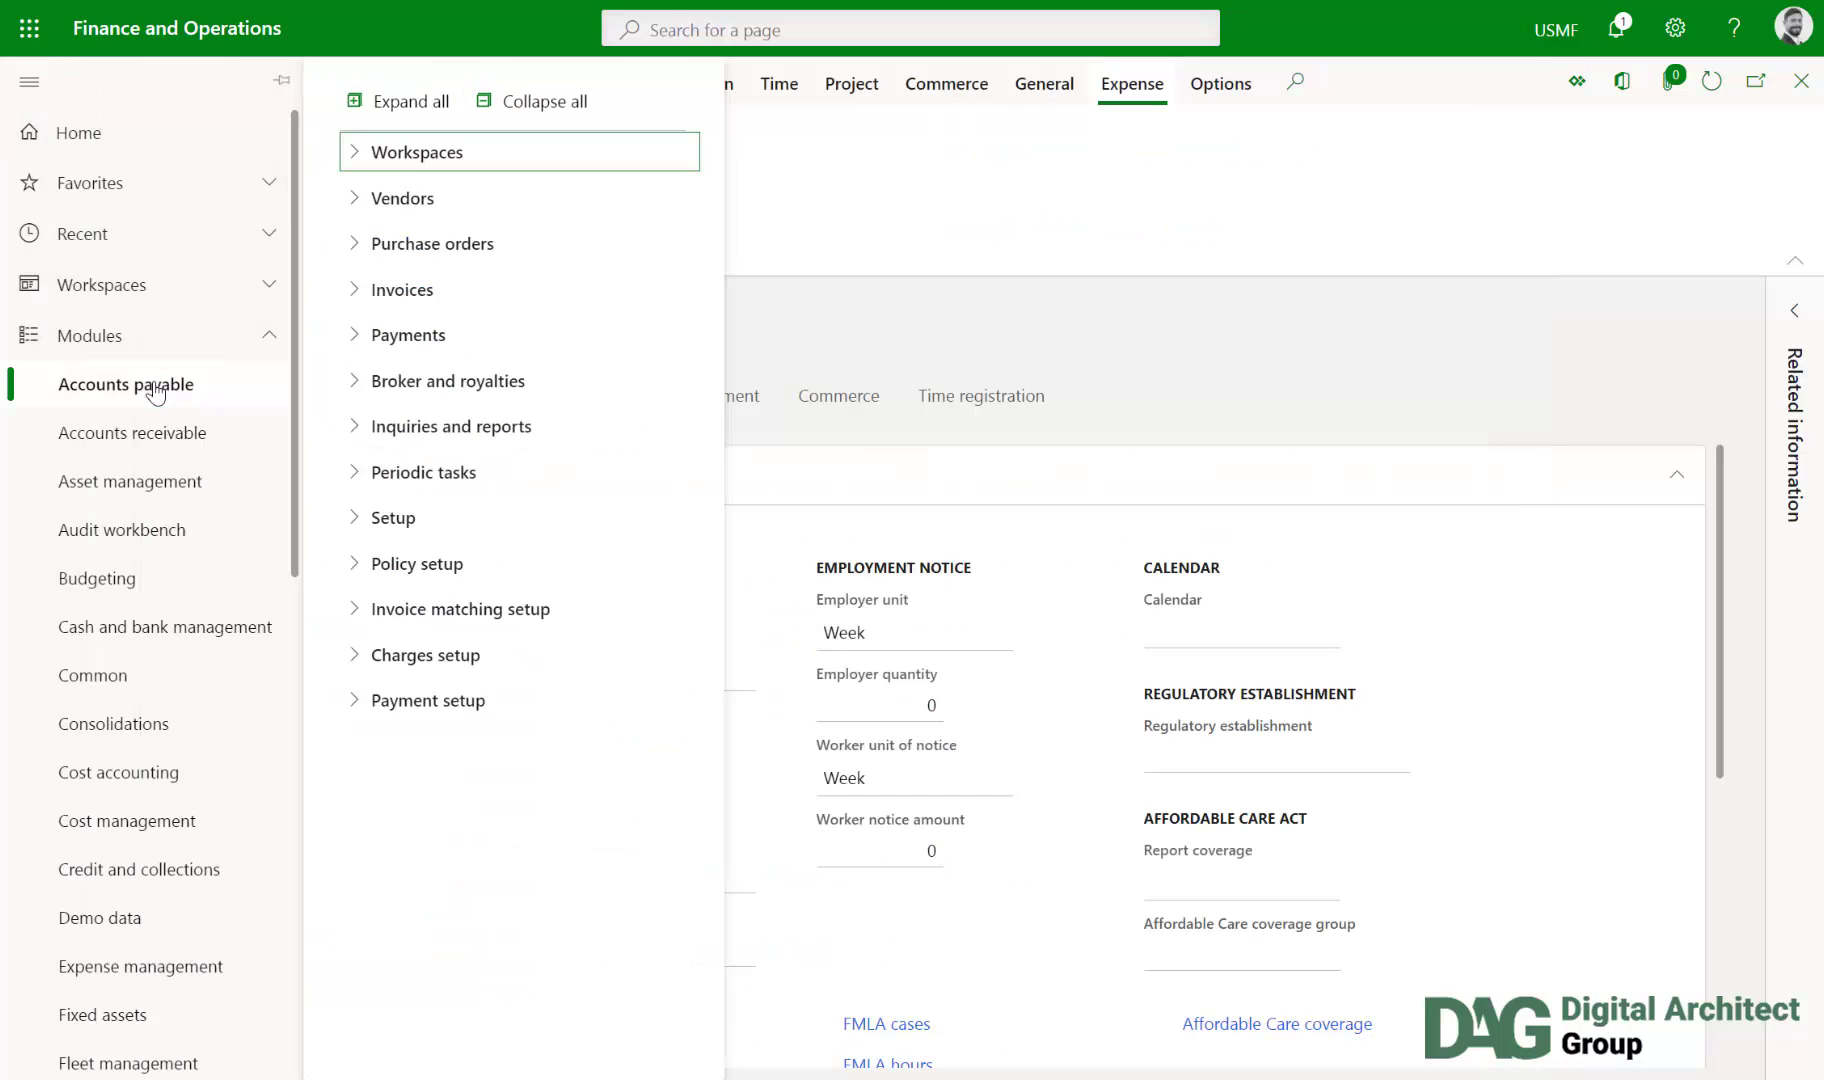
pyautogui.click(358, 200)
pyautogui.click(366, 243)
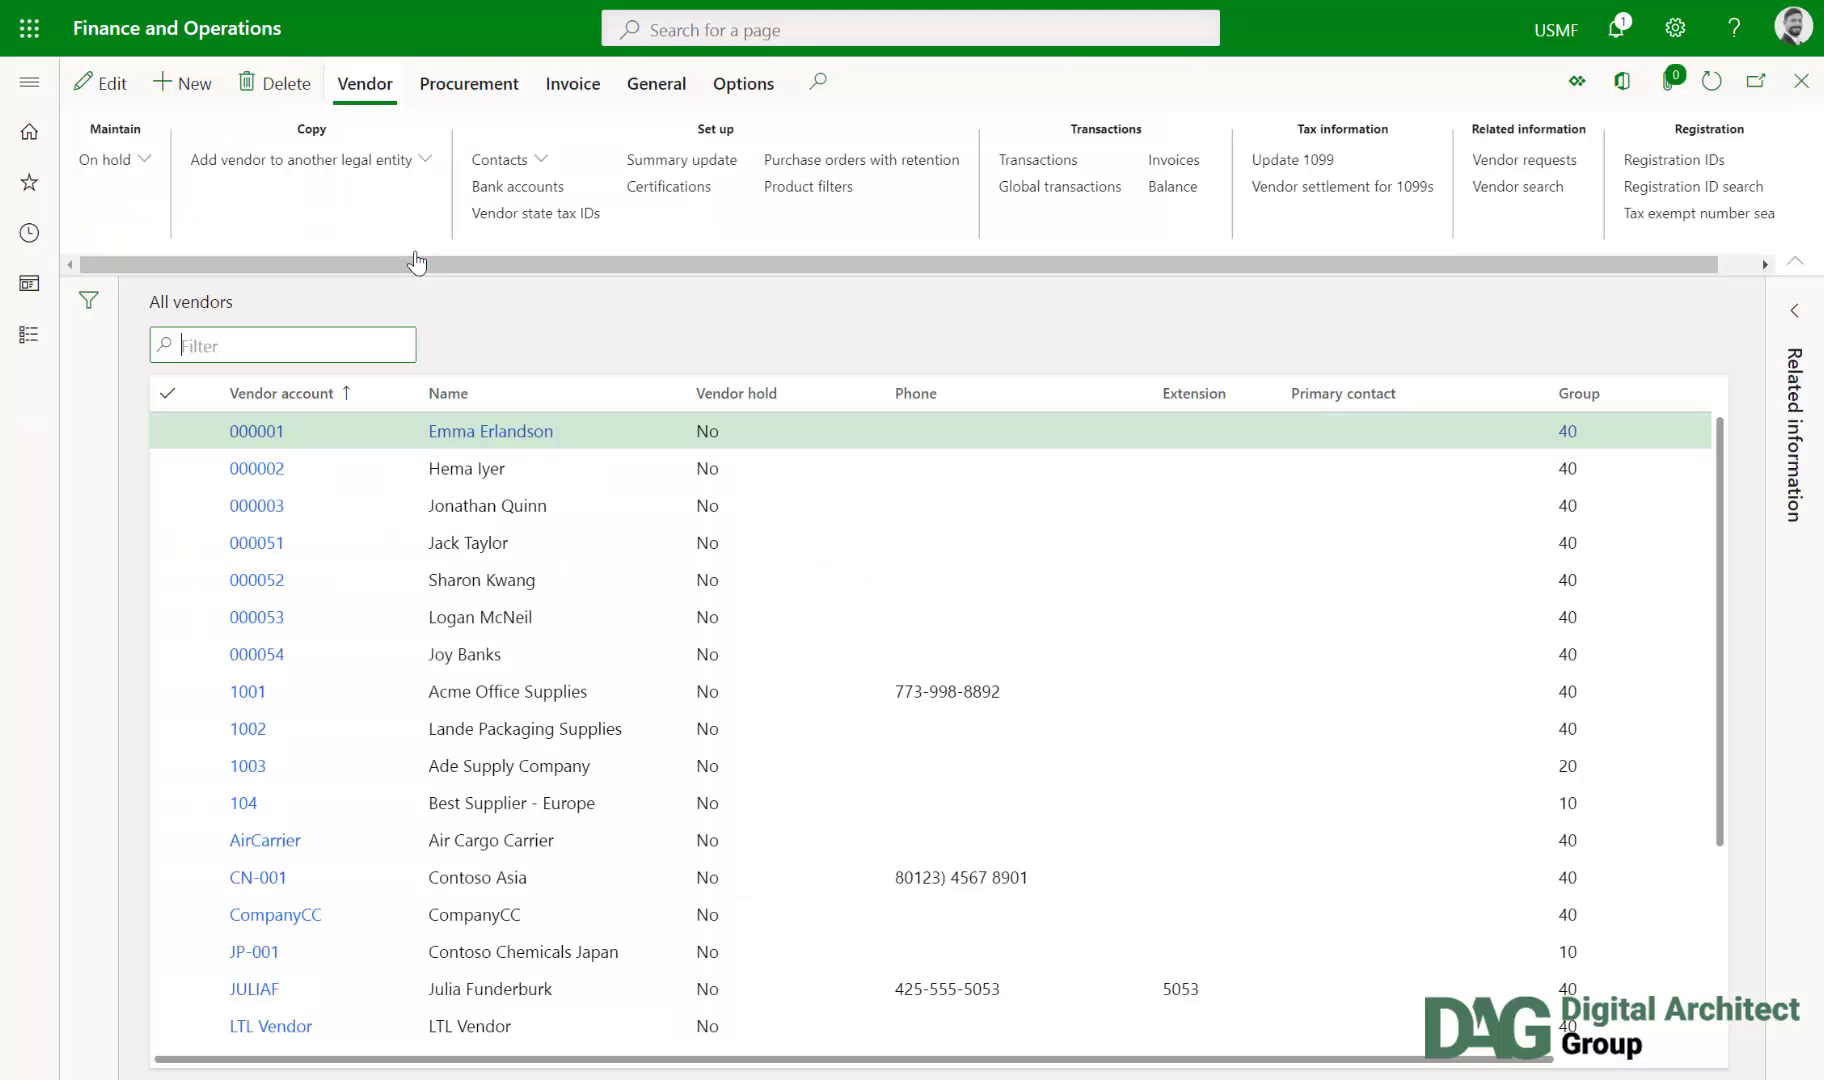
pyautogui.click(477, 619)
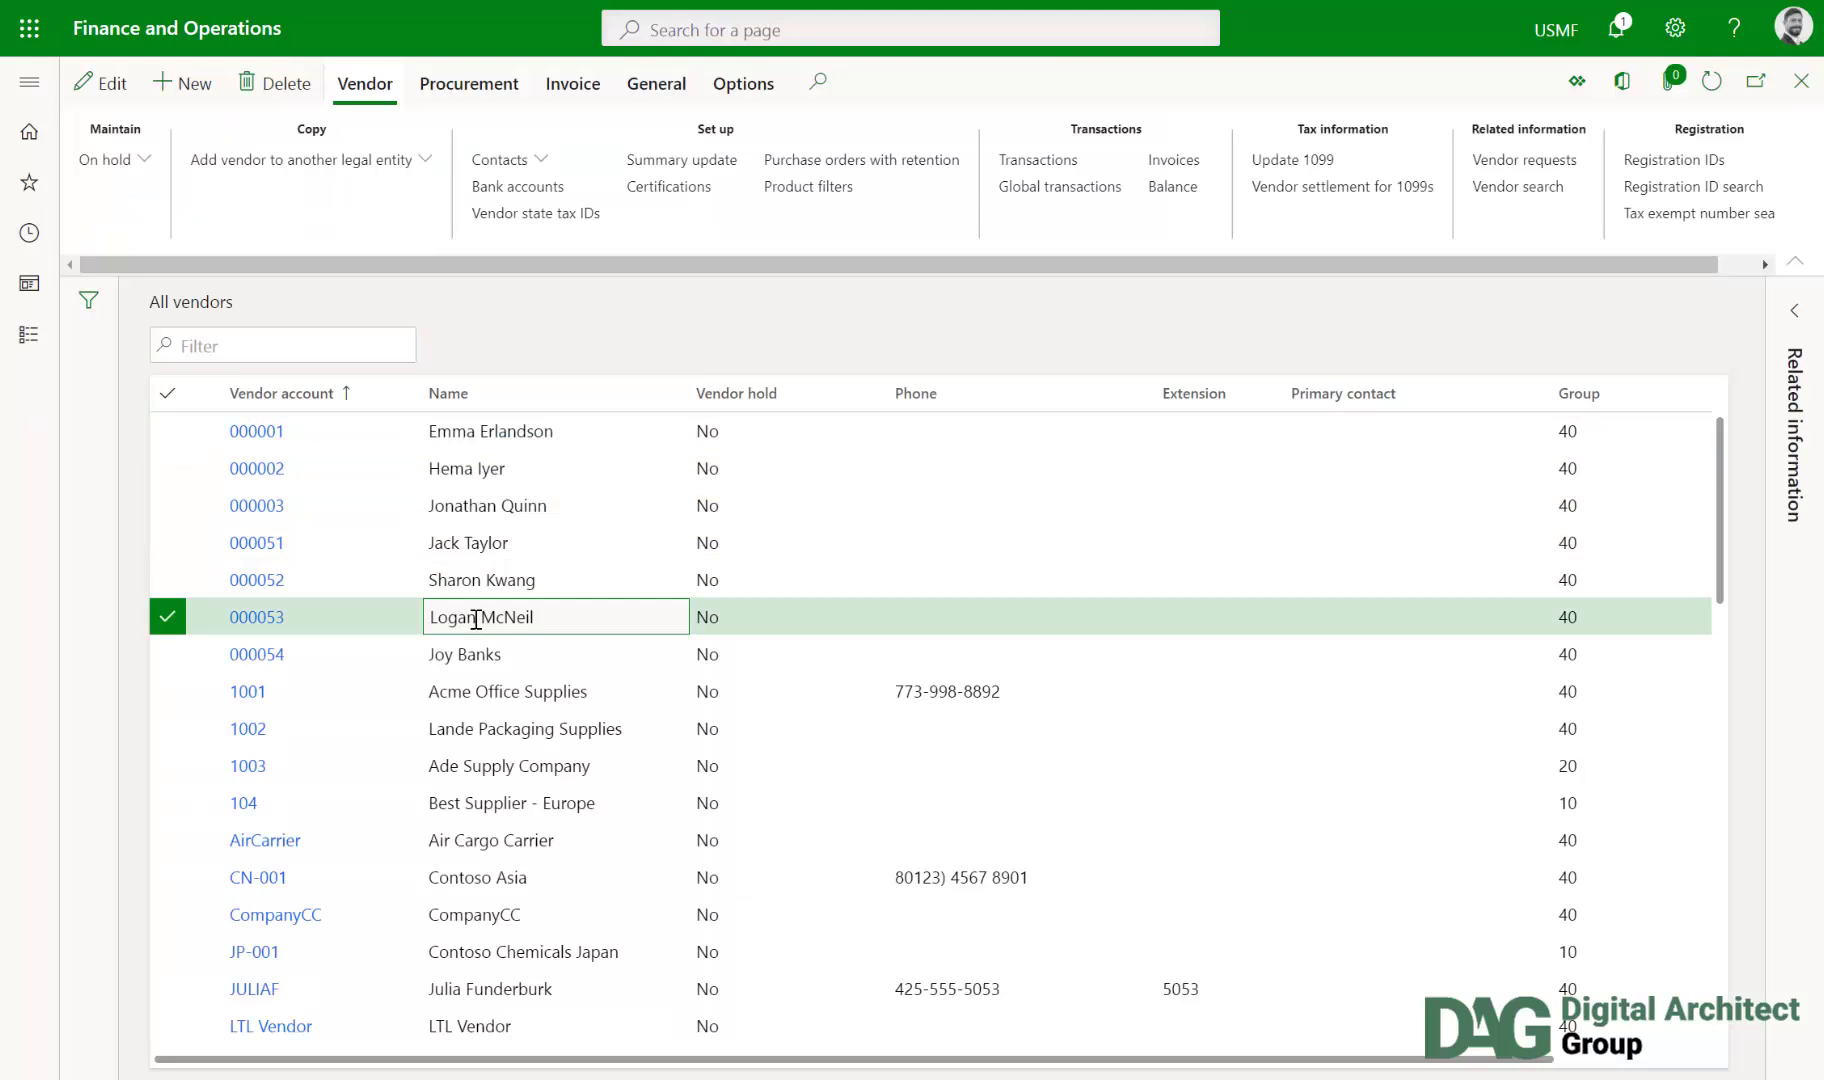
pyautogui.click(257, 617)
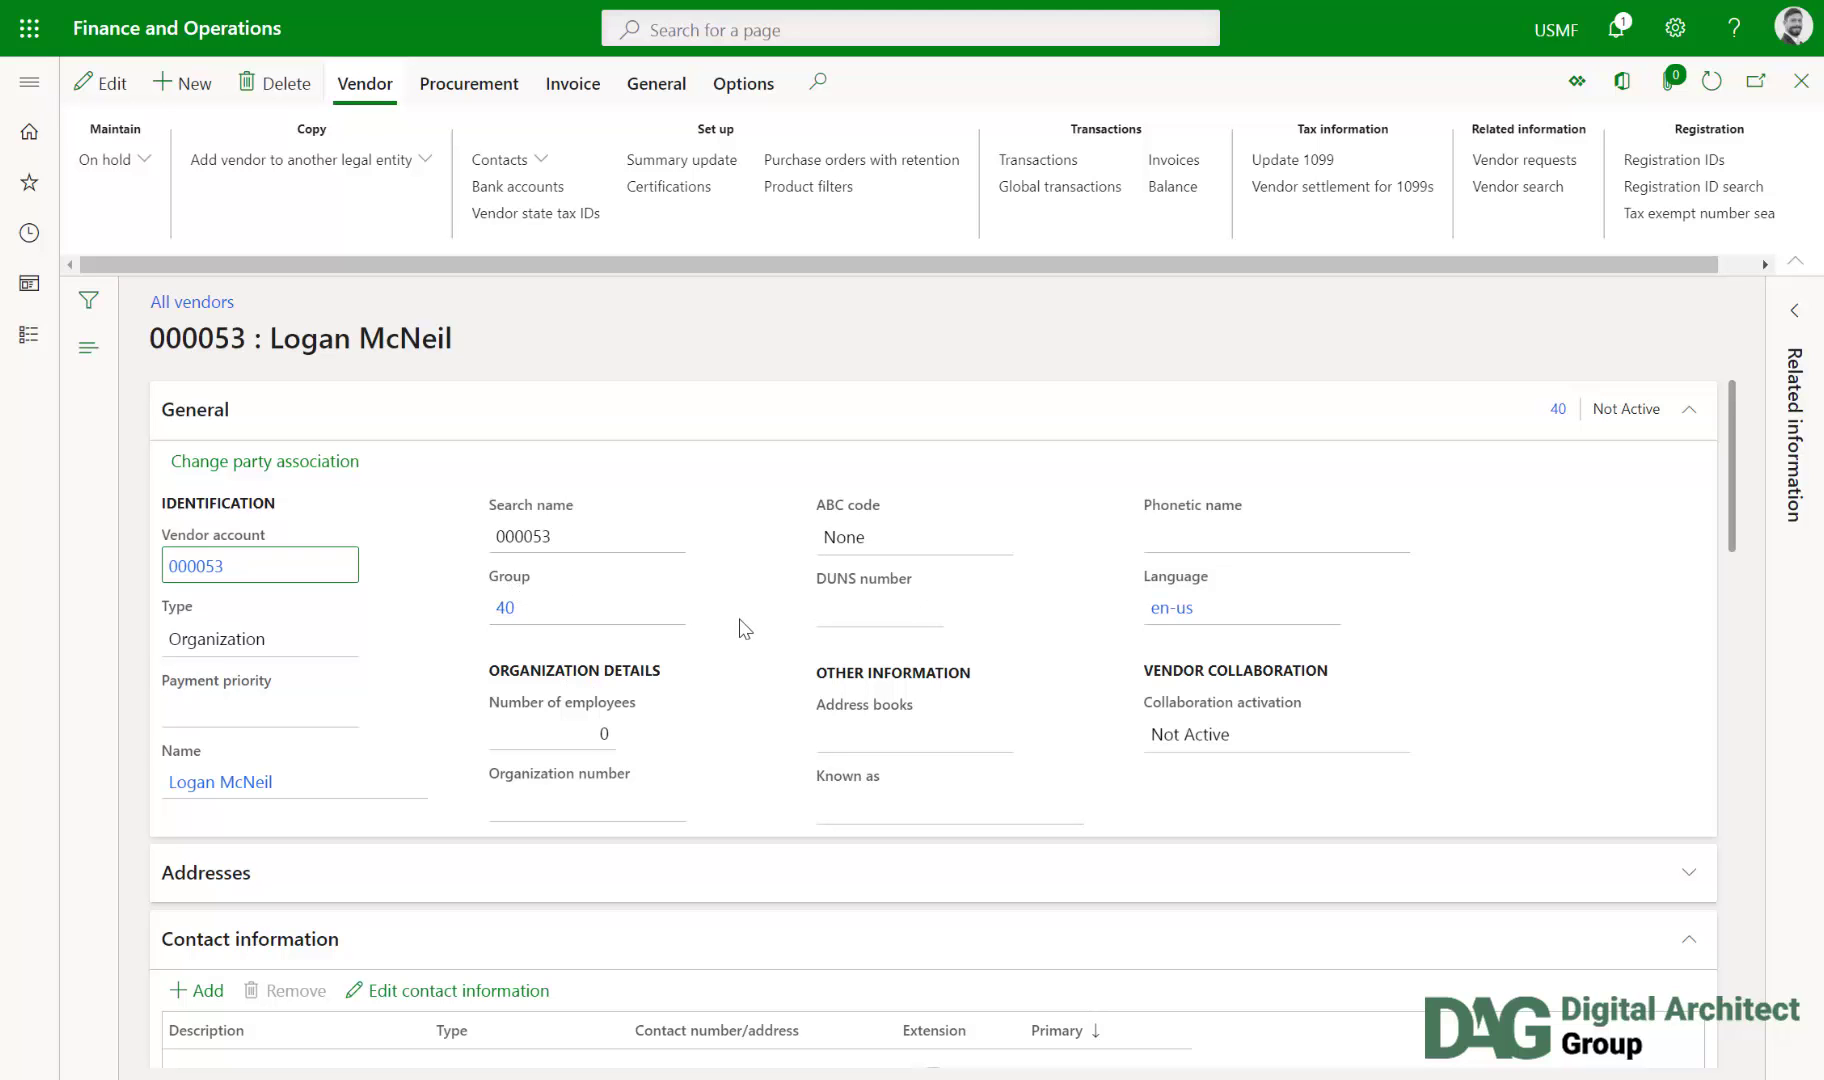
pyautogui.scroll(-15, 741, 627)
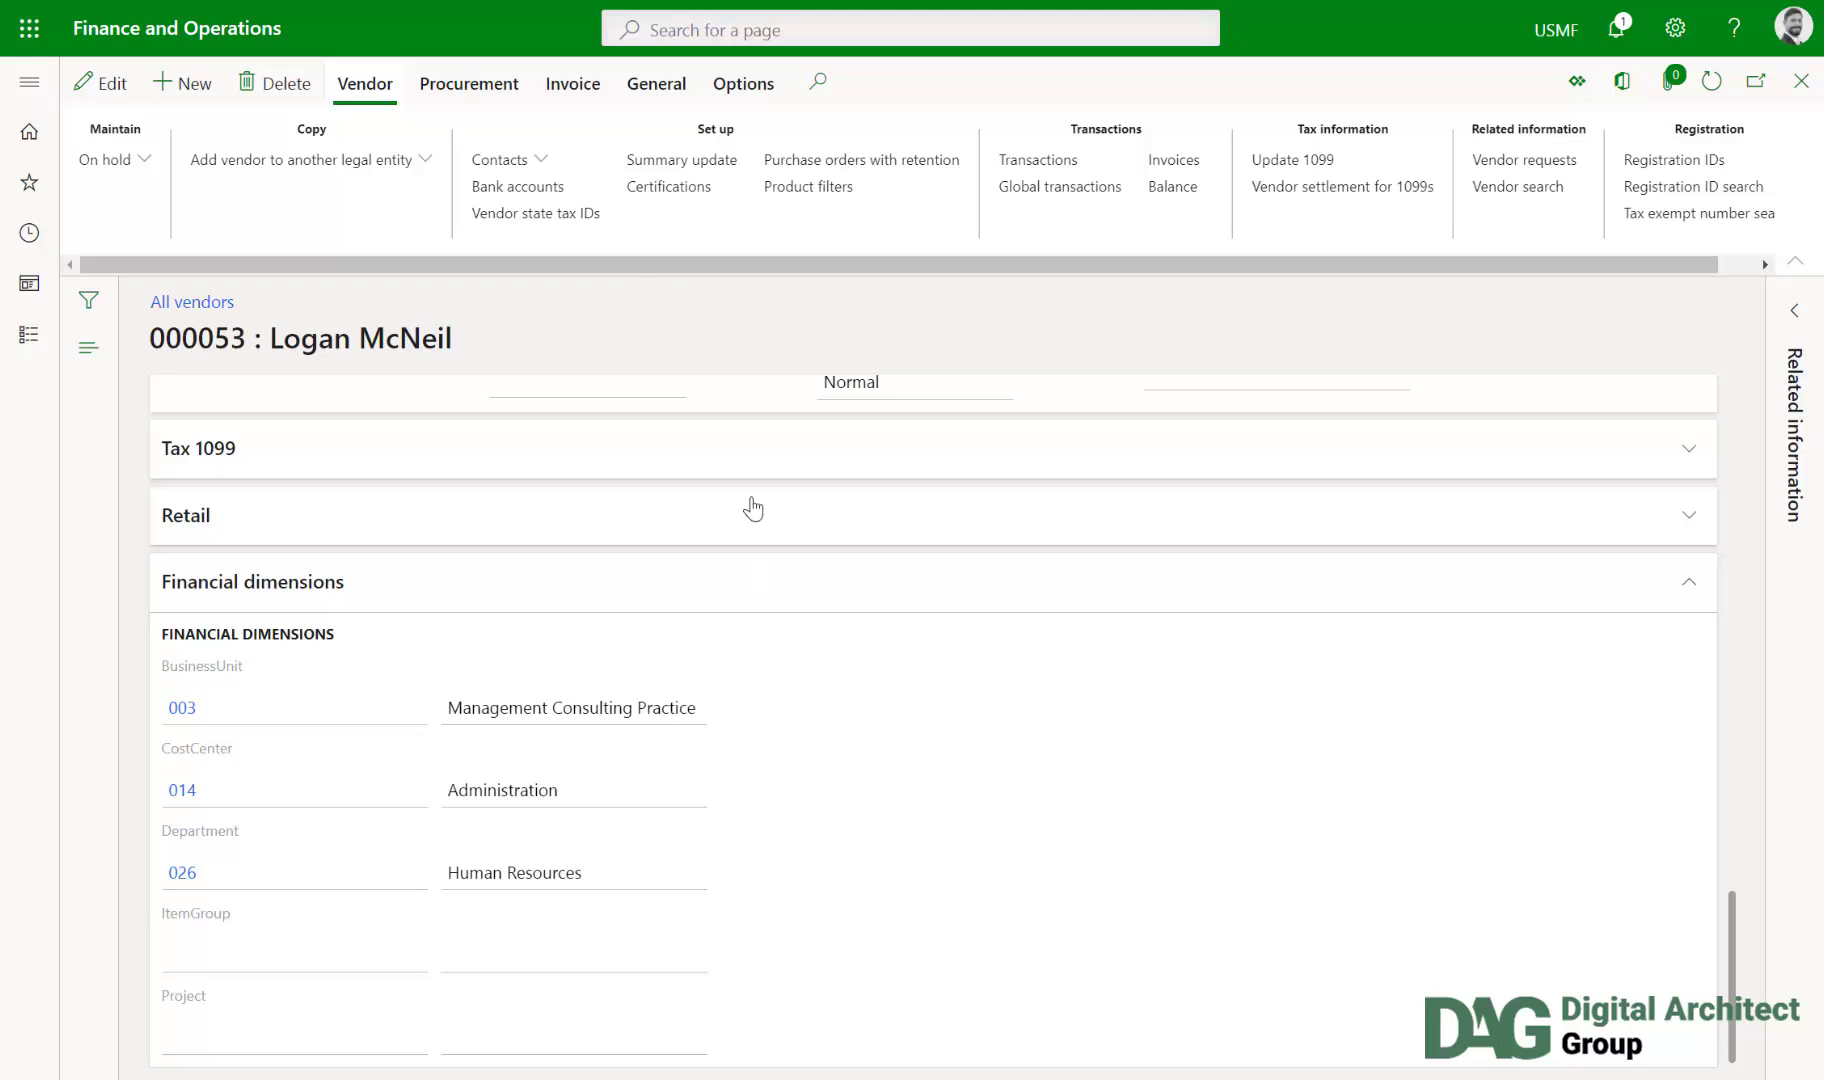
pyautogui.click(543, 197)
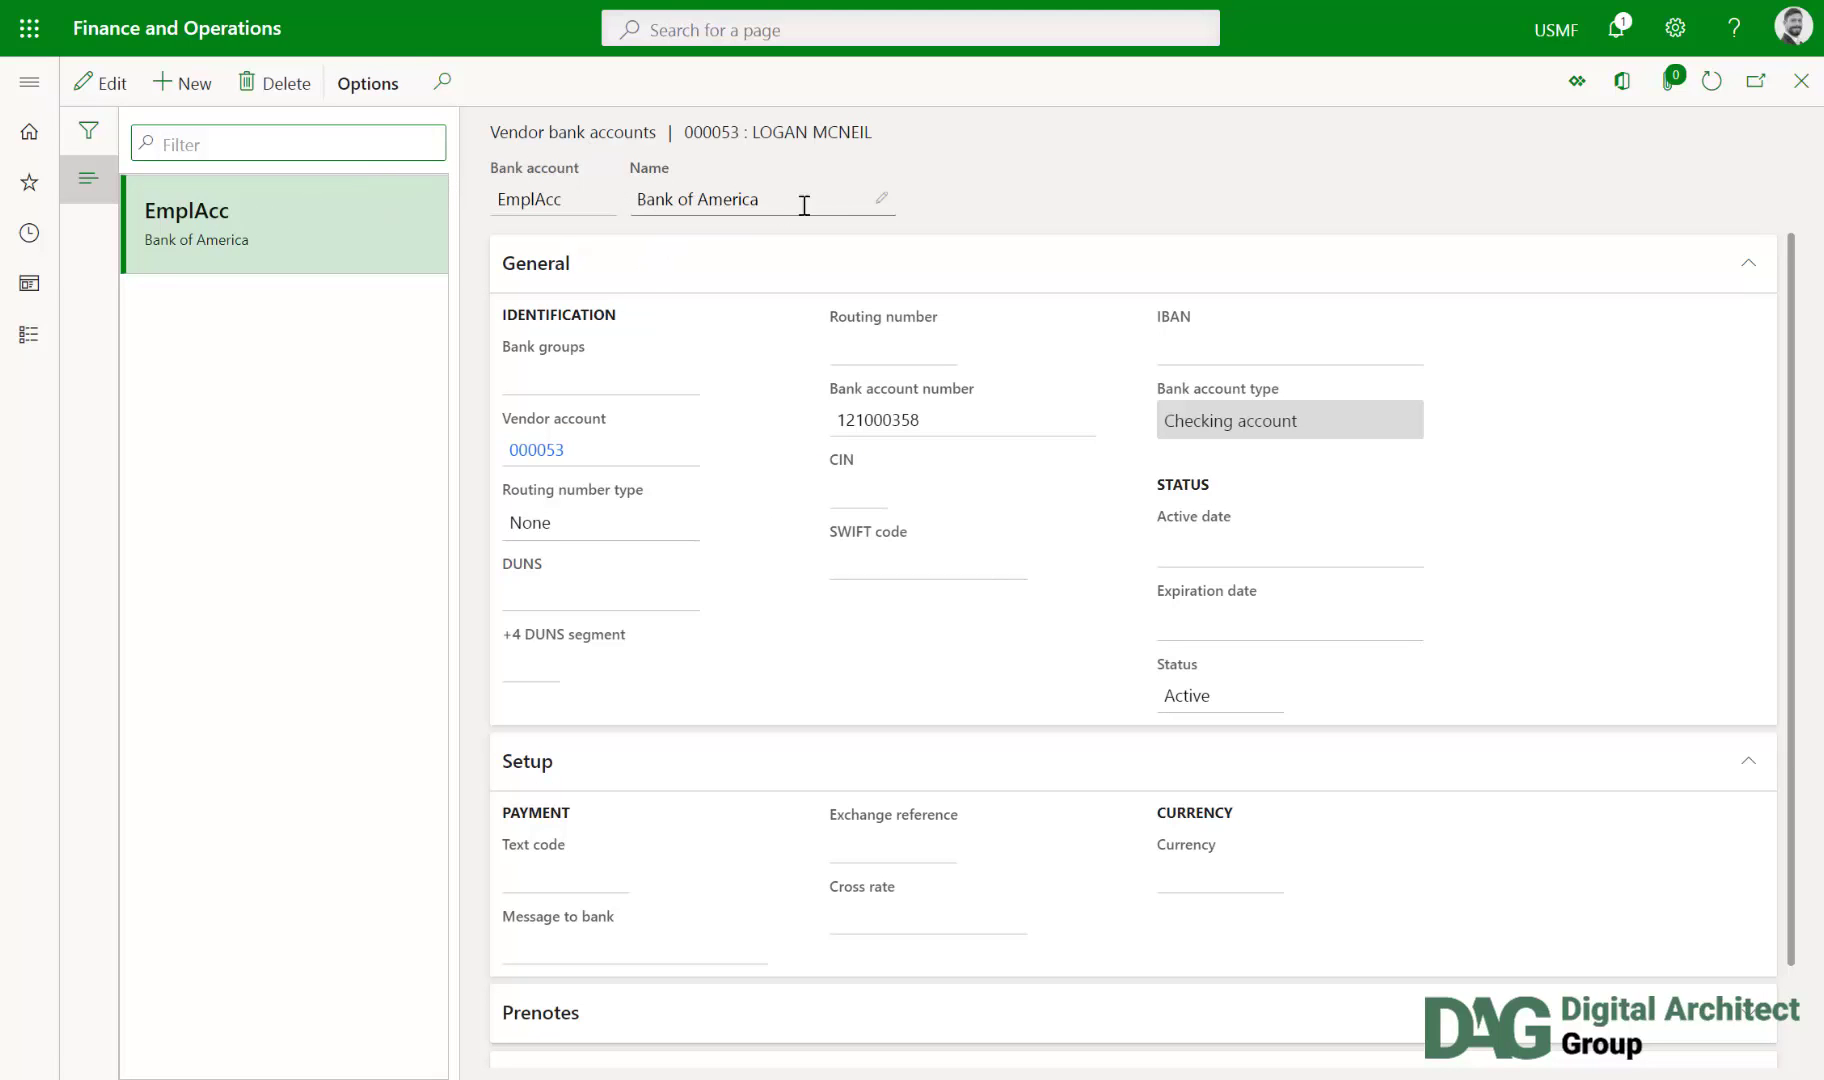
pyautogui.click(908, 414)
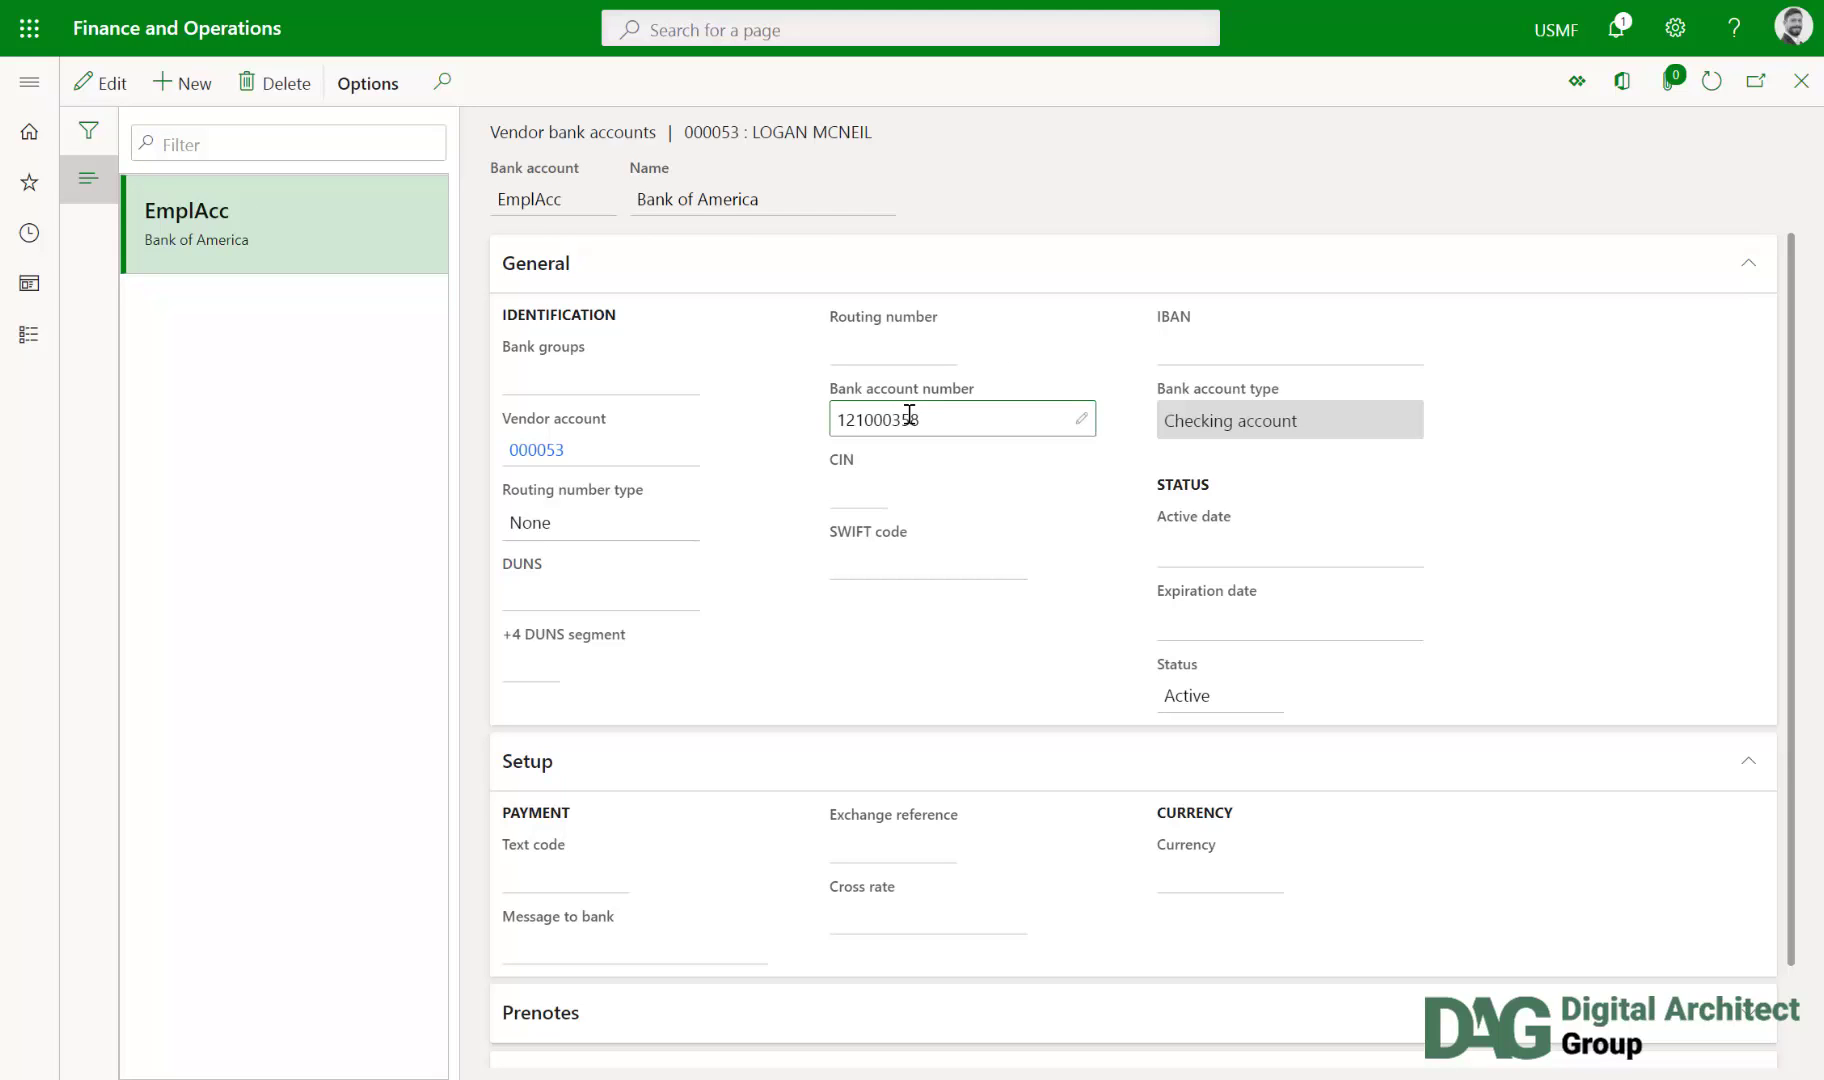
pyautogui.click(1806, 91)
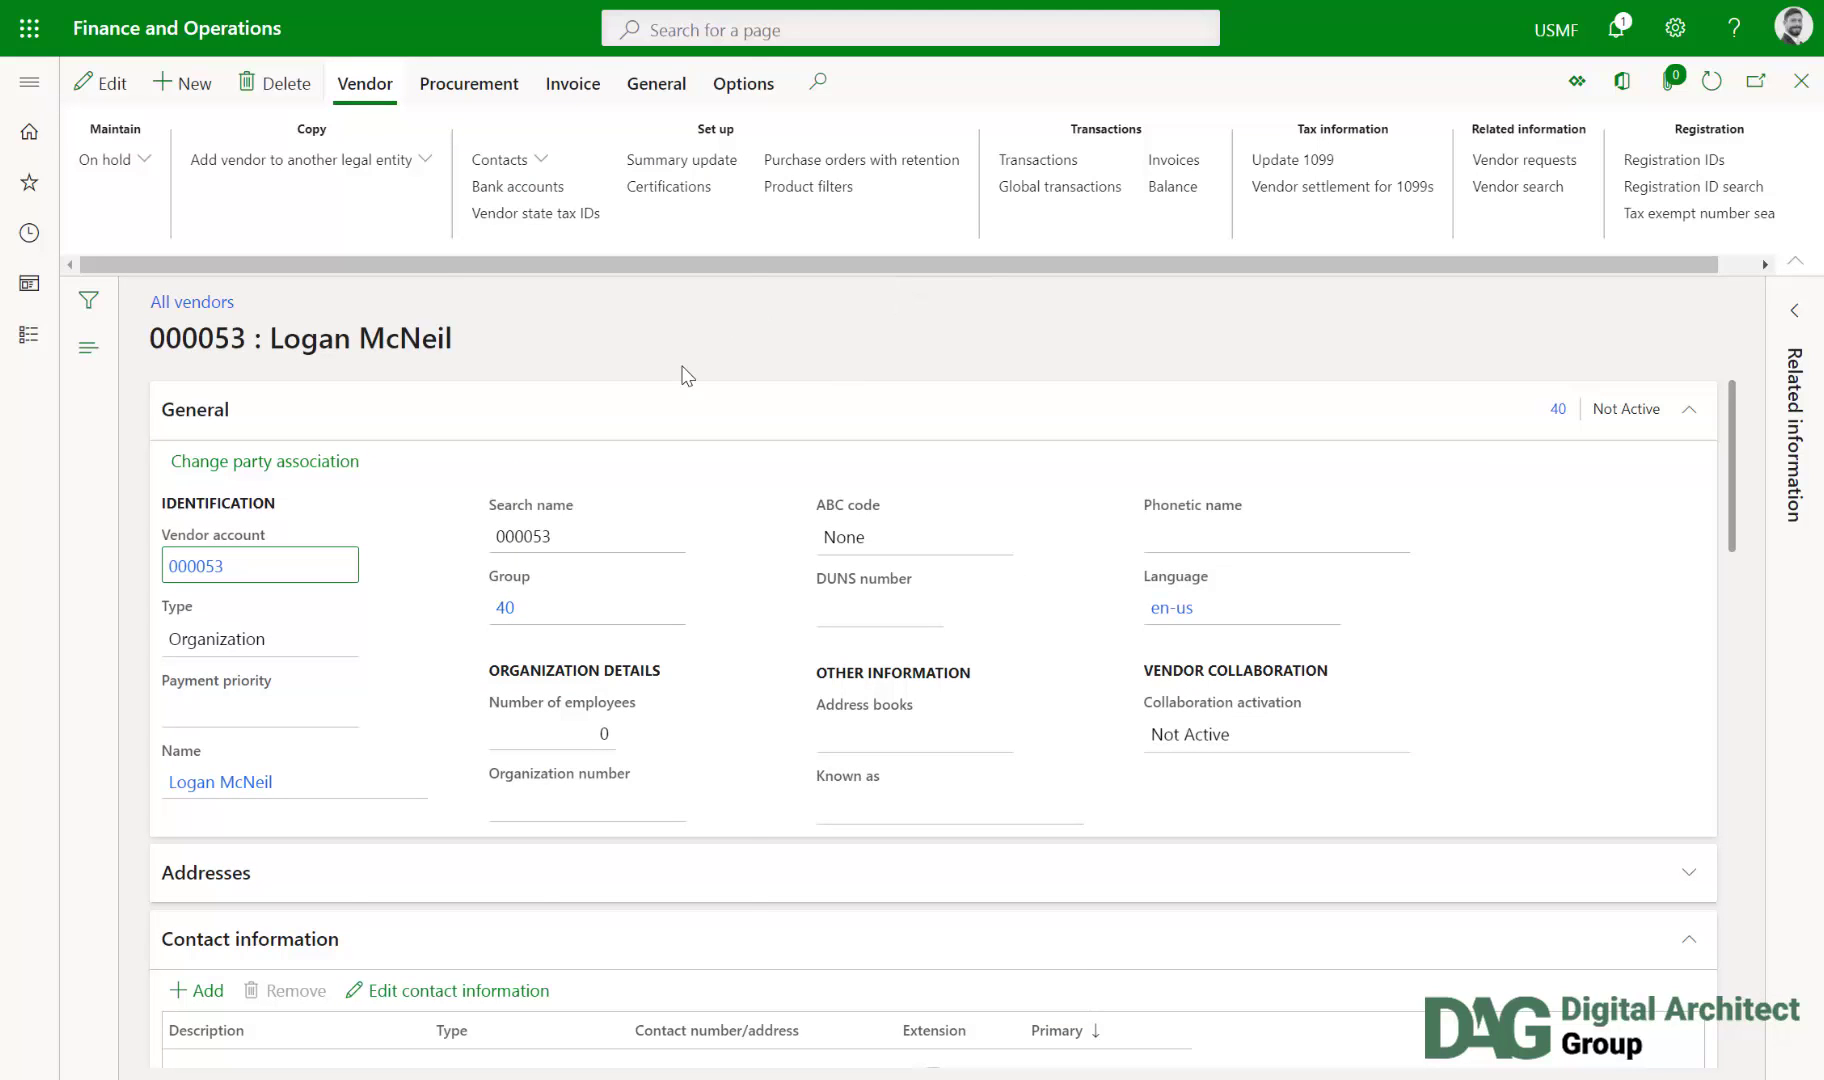
# Step: Open resource 21001 from the Project management and accounting resources list (Employee, effective 1/1/2000)
pyautogui.click(29, 81)
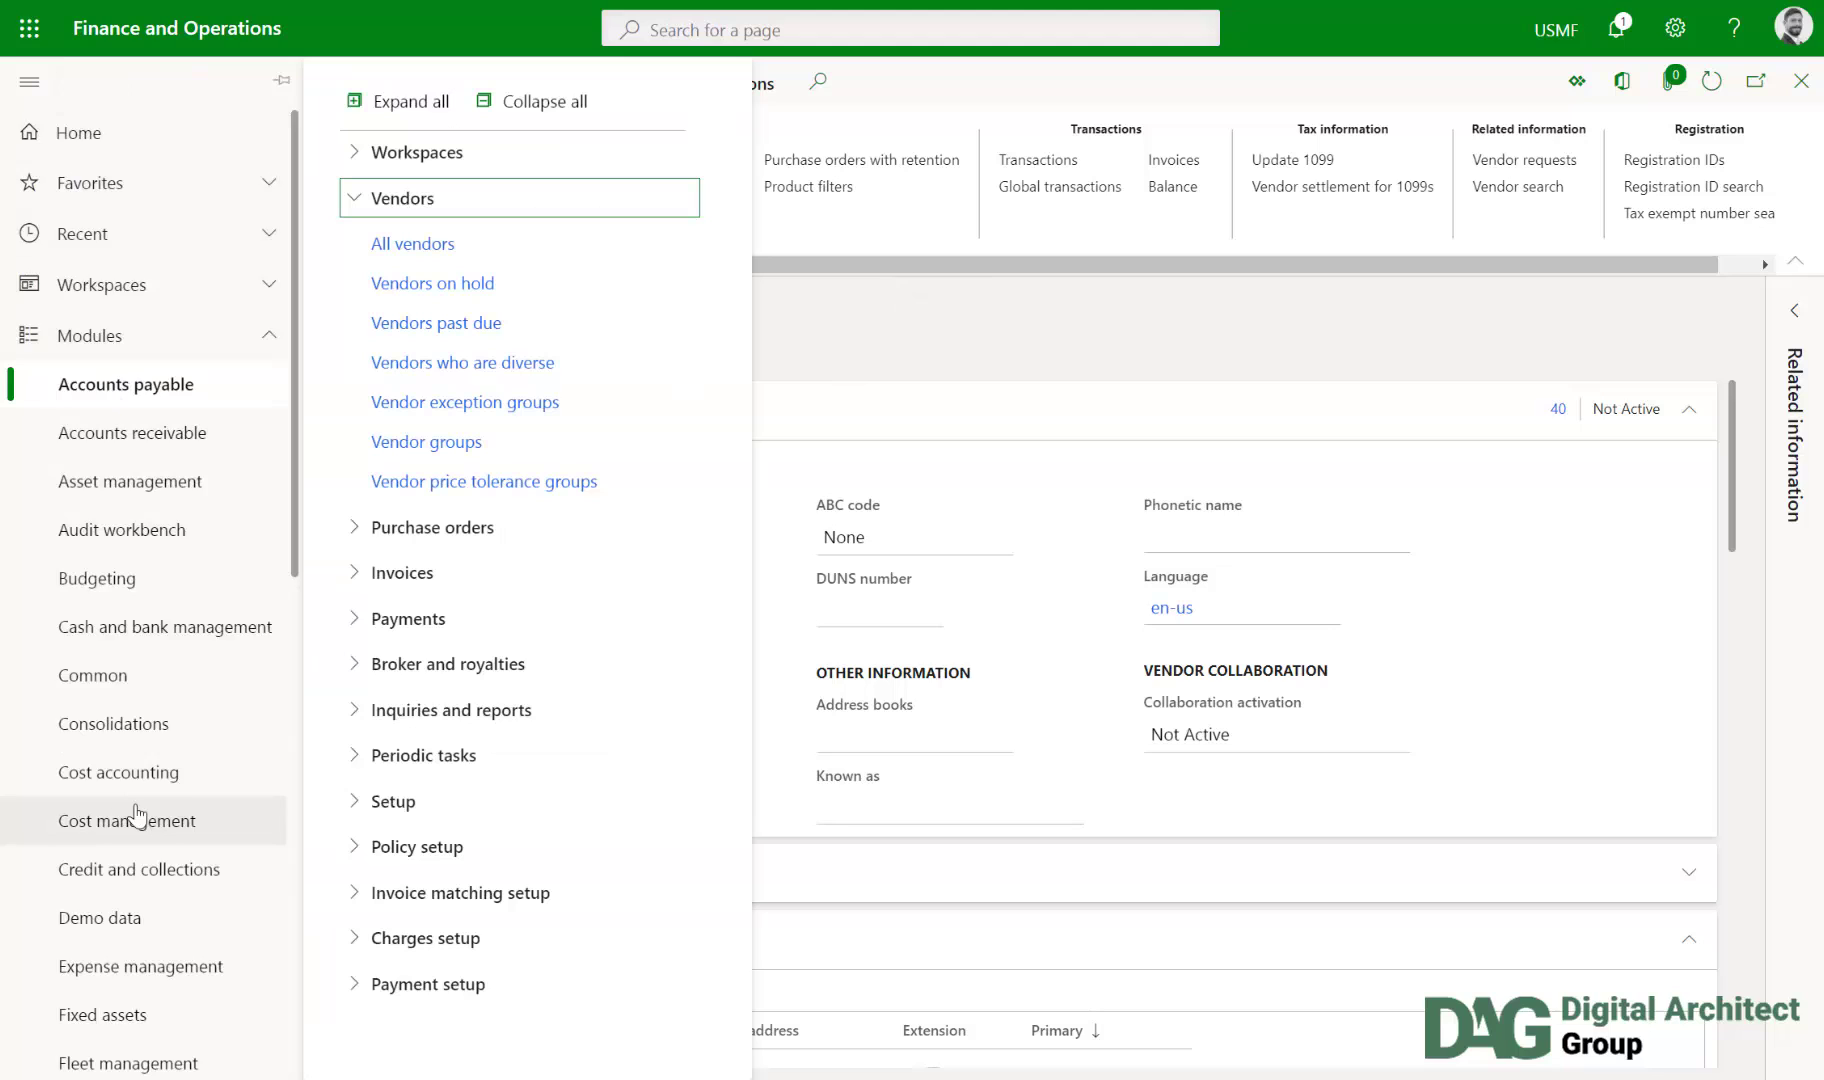
pyautogui.scroll(-4, 135, 815)
pyautogui.scroll(-3, 137, 815)
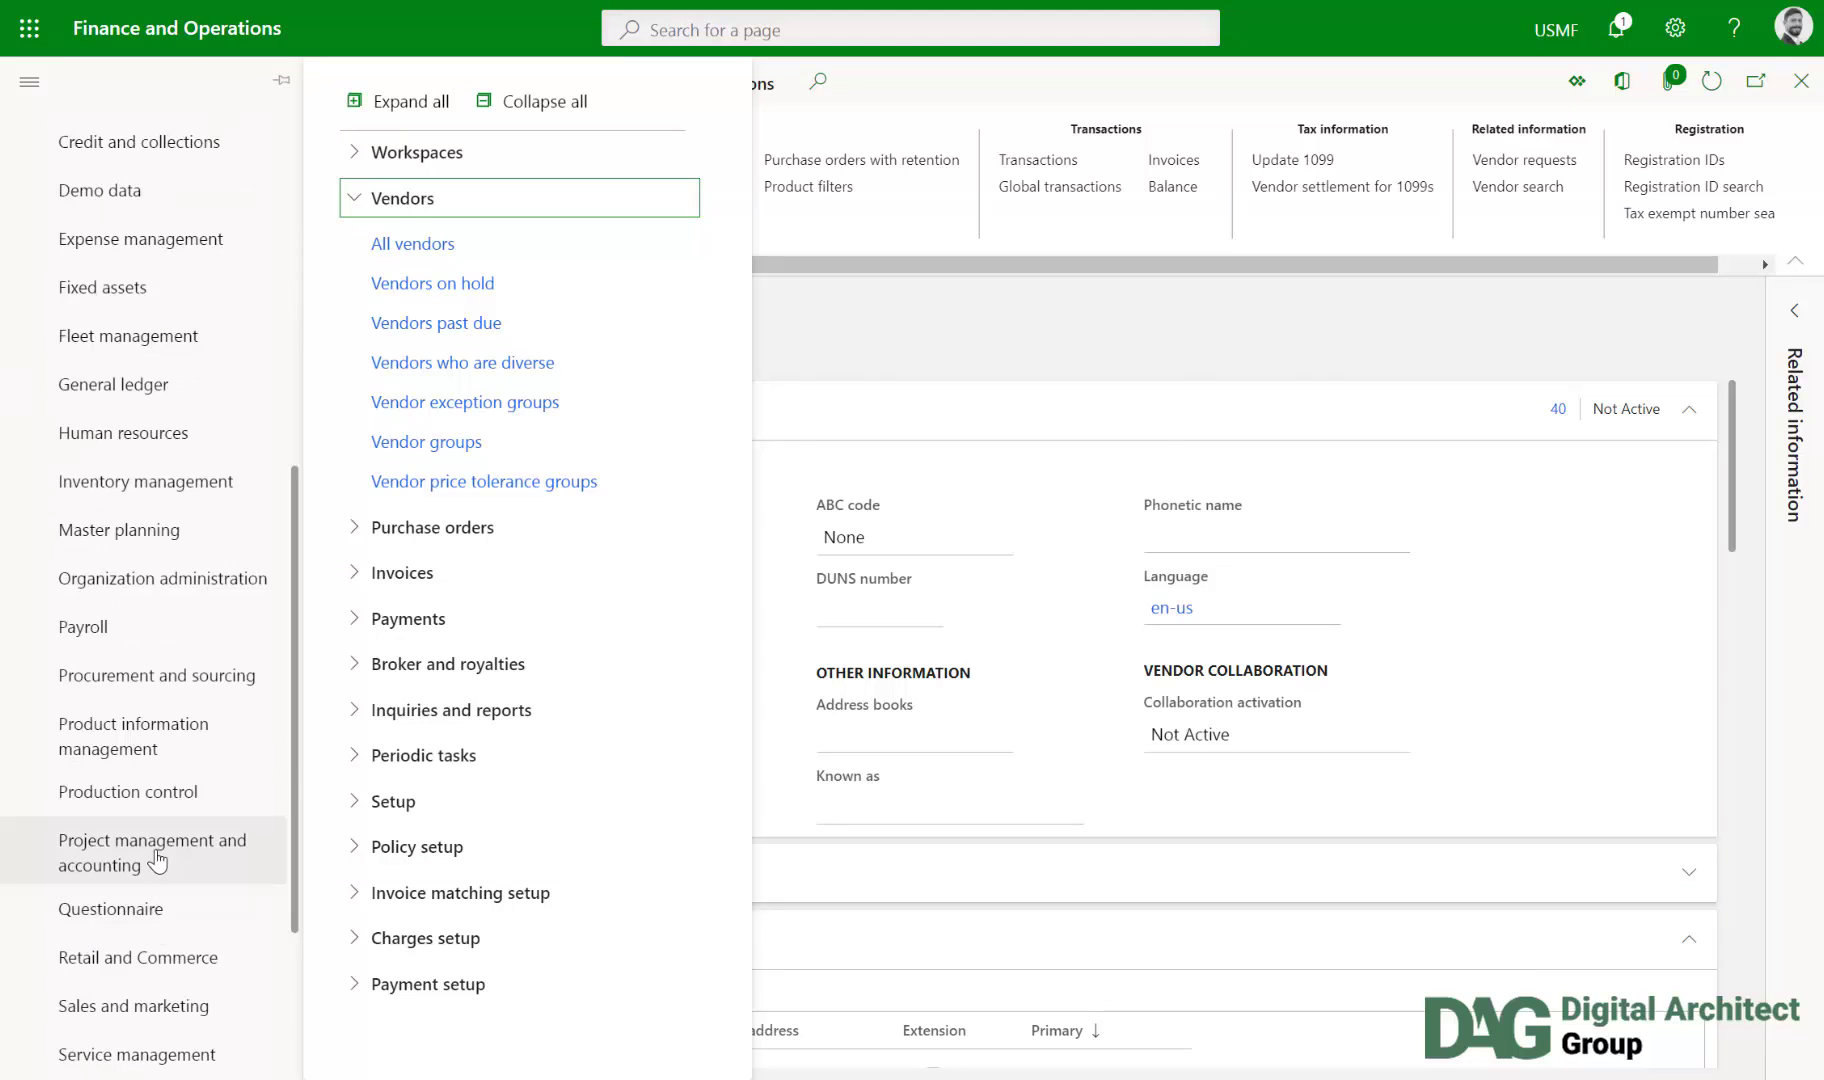
pyautogui.click(157, 855)
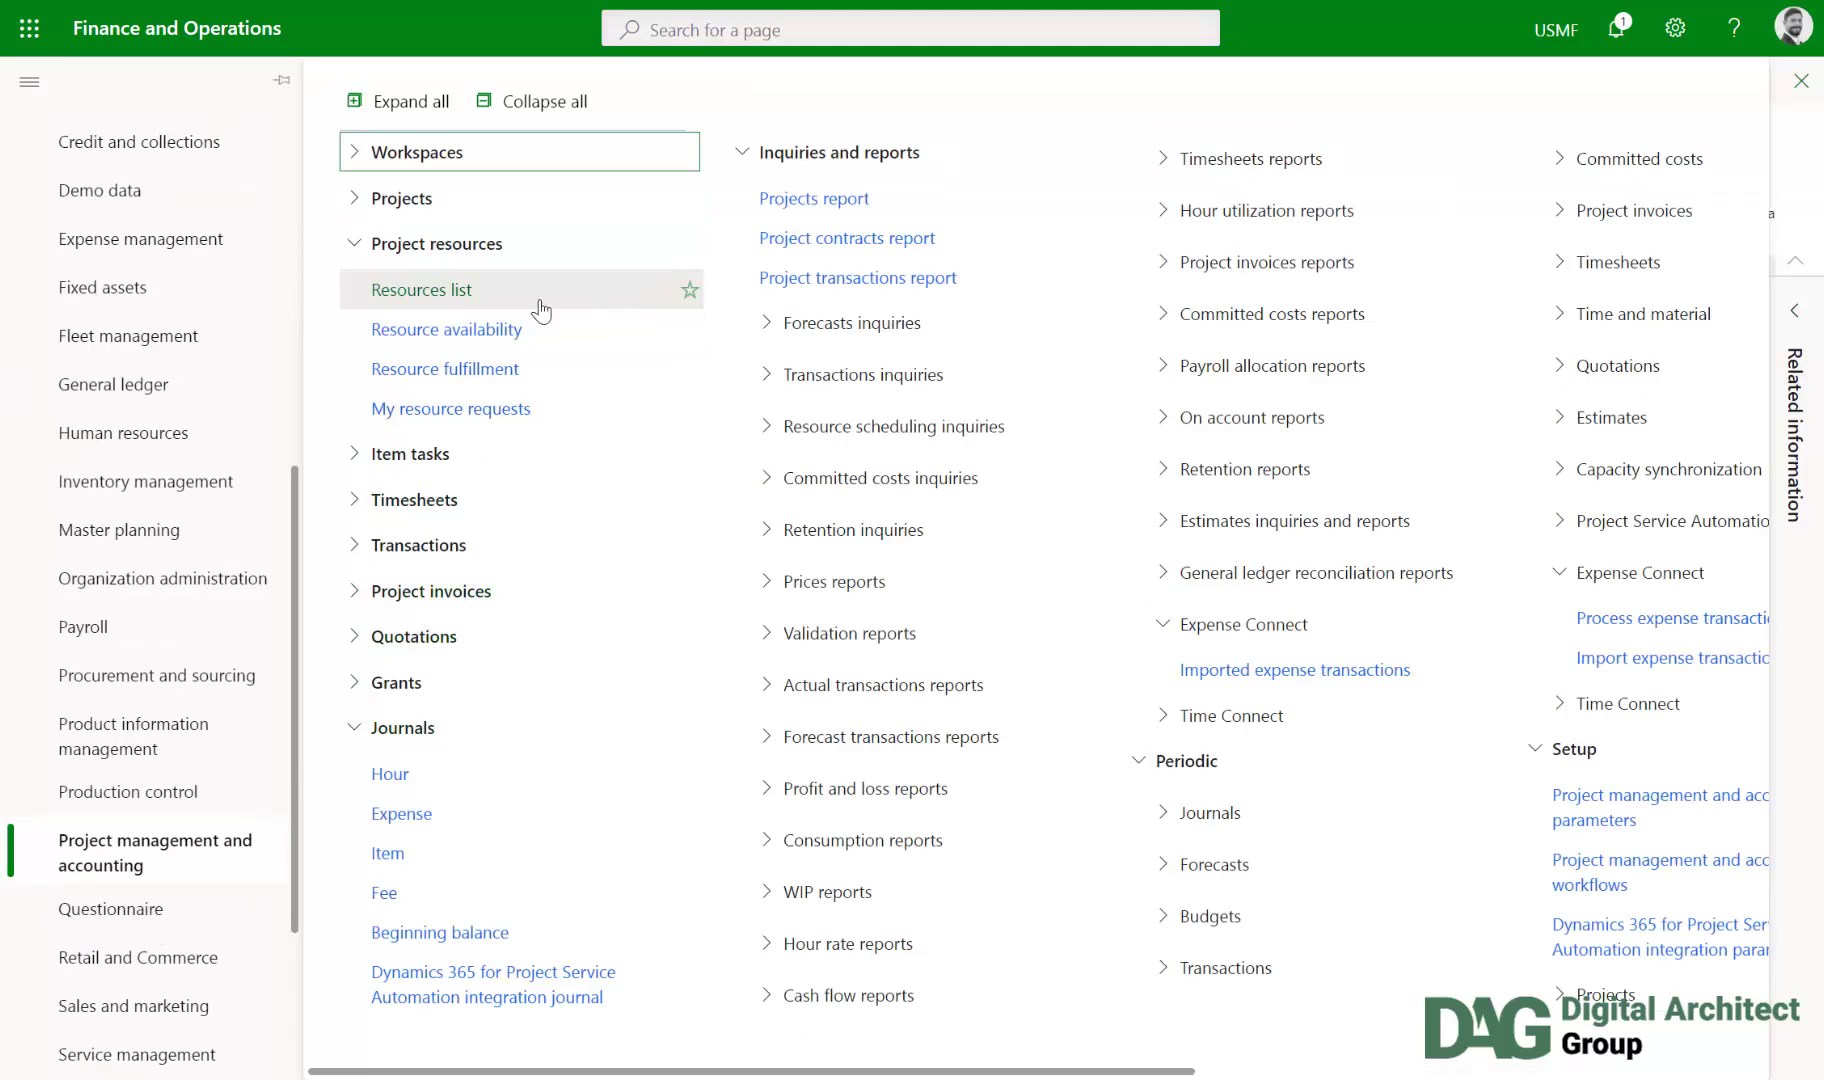
pyautogui.click(400, 291)
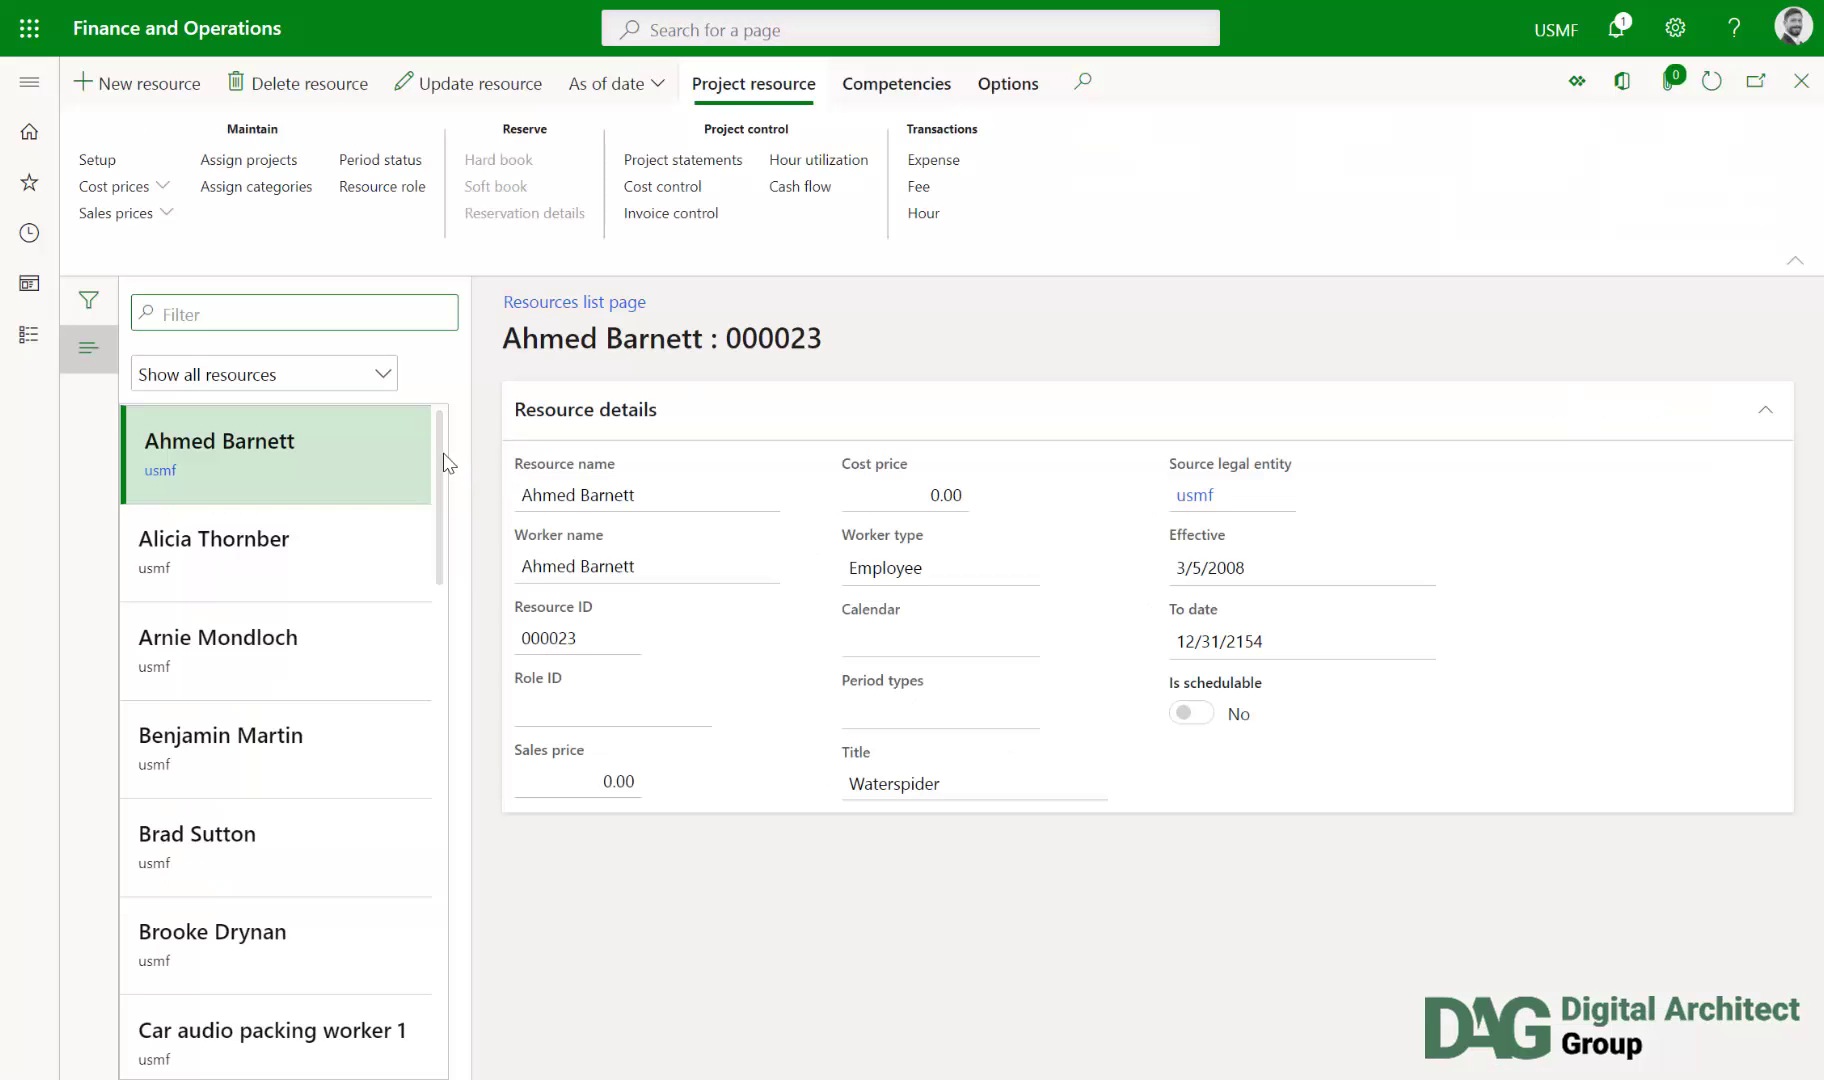
pyautogui.scroll(-6, 316, 625)
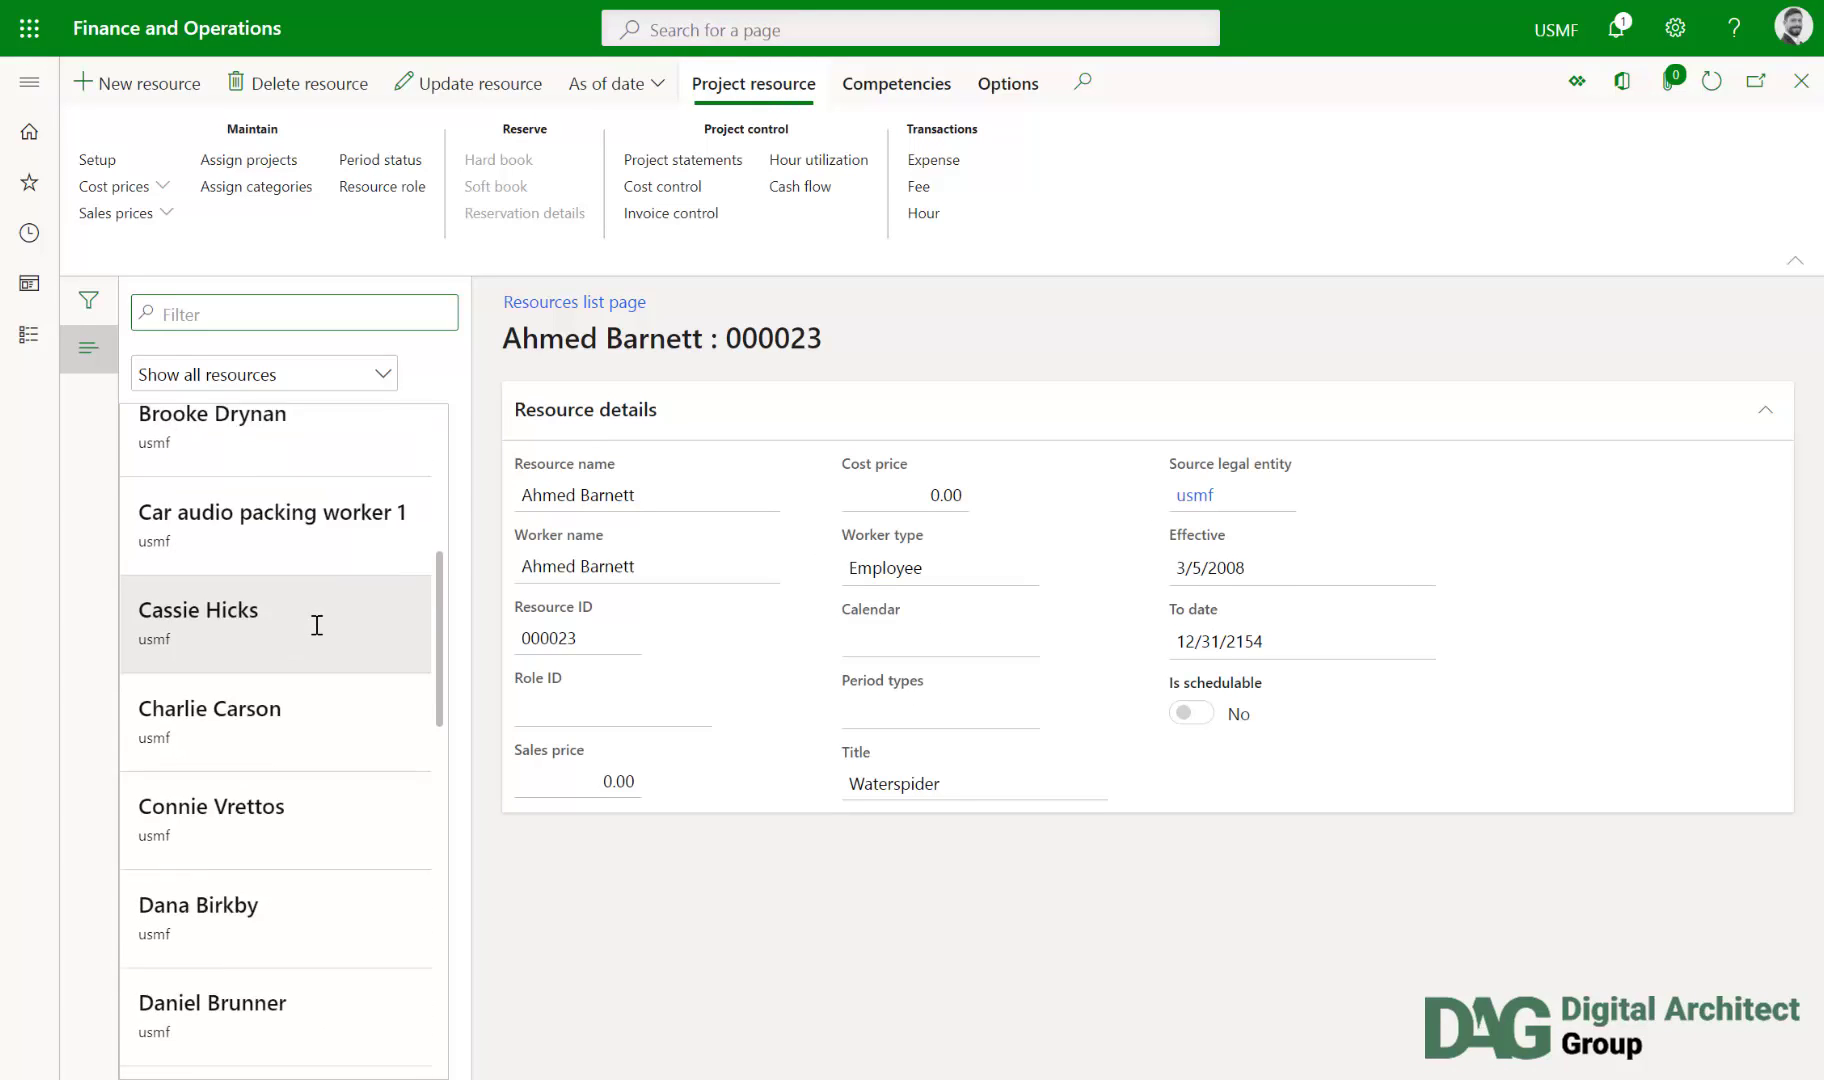
pyautogui.scroll(-10, 316, 625)
pyautogui.click(355, 630)
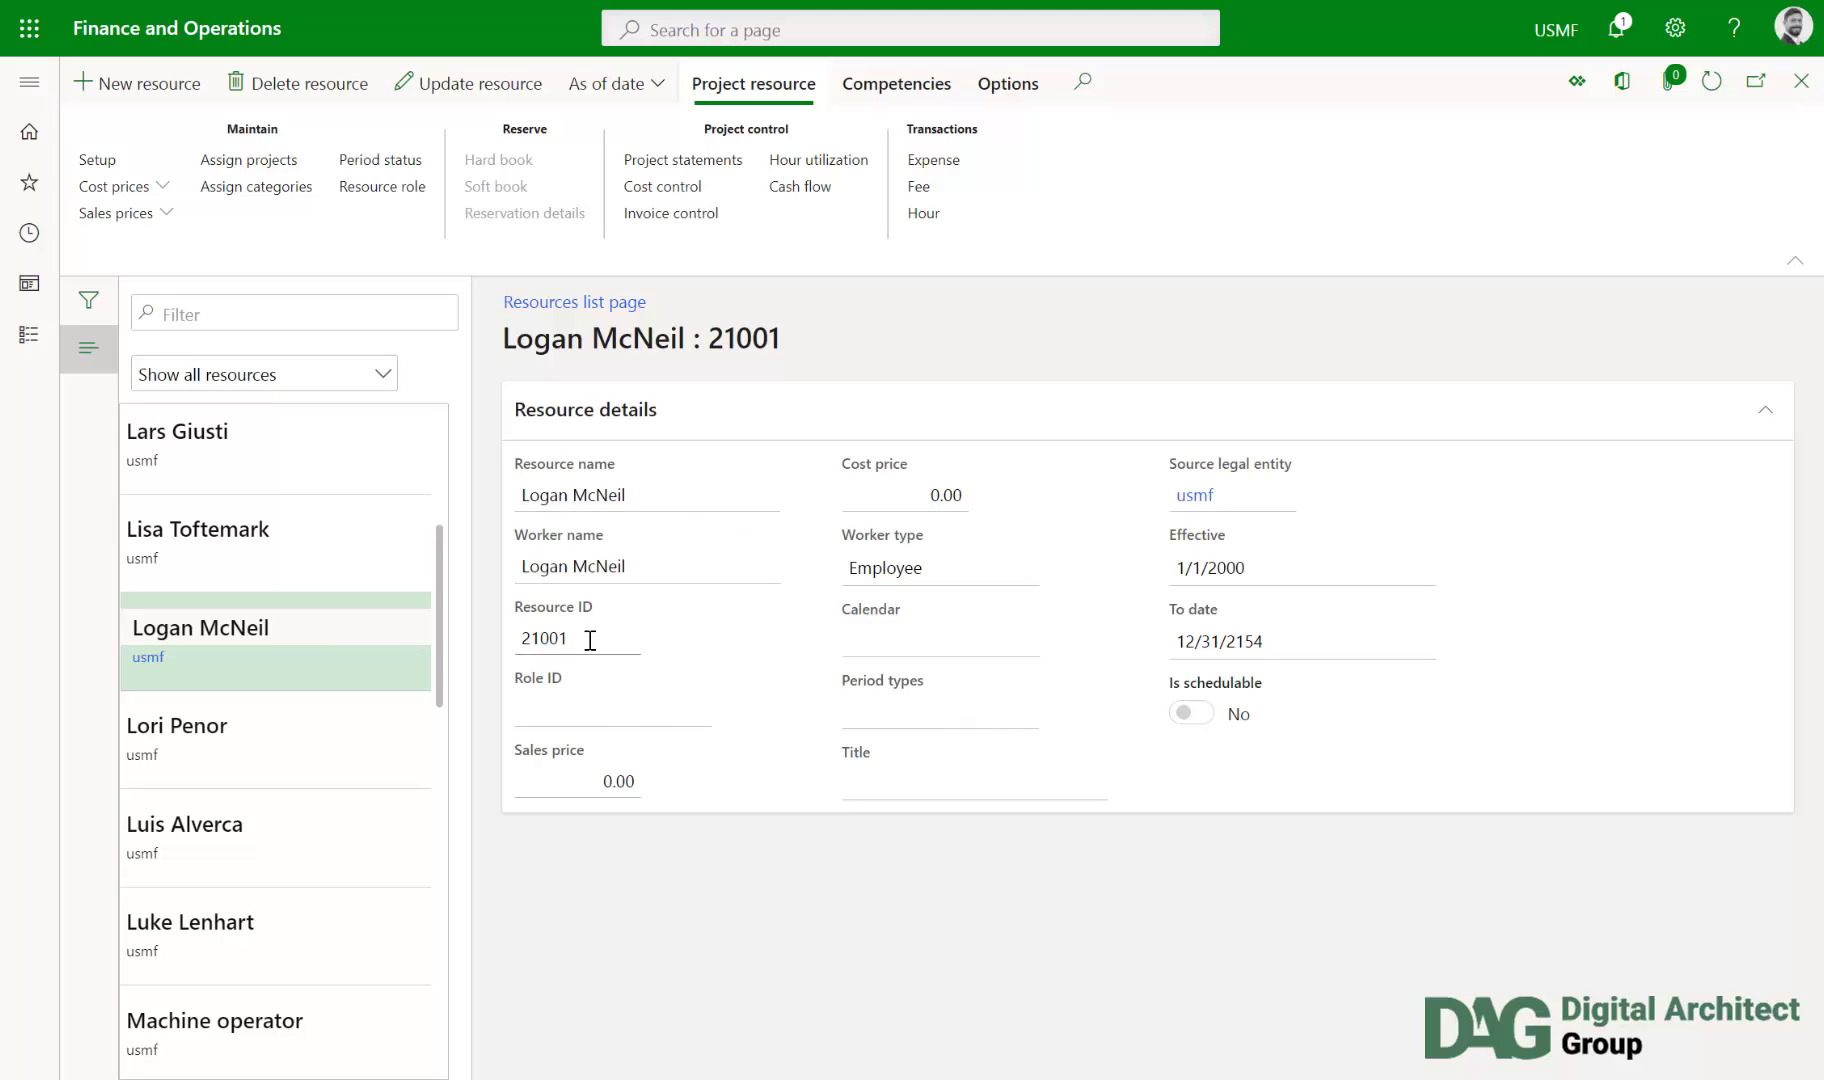
# Step: Open the System administration Users list
pyautogui.click(30, 90)
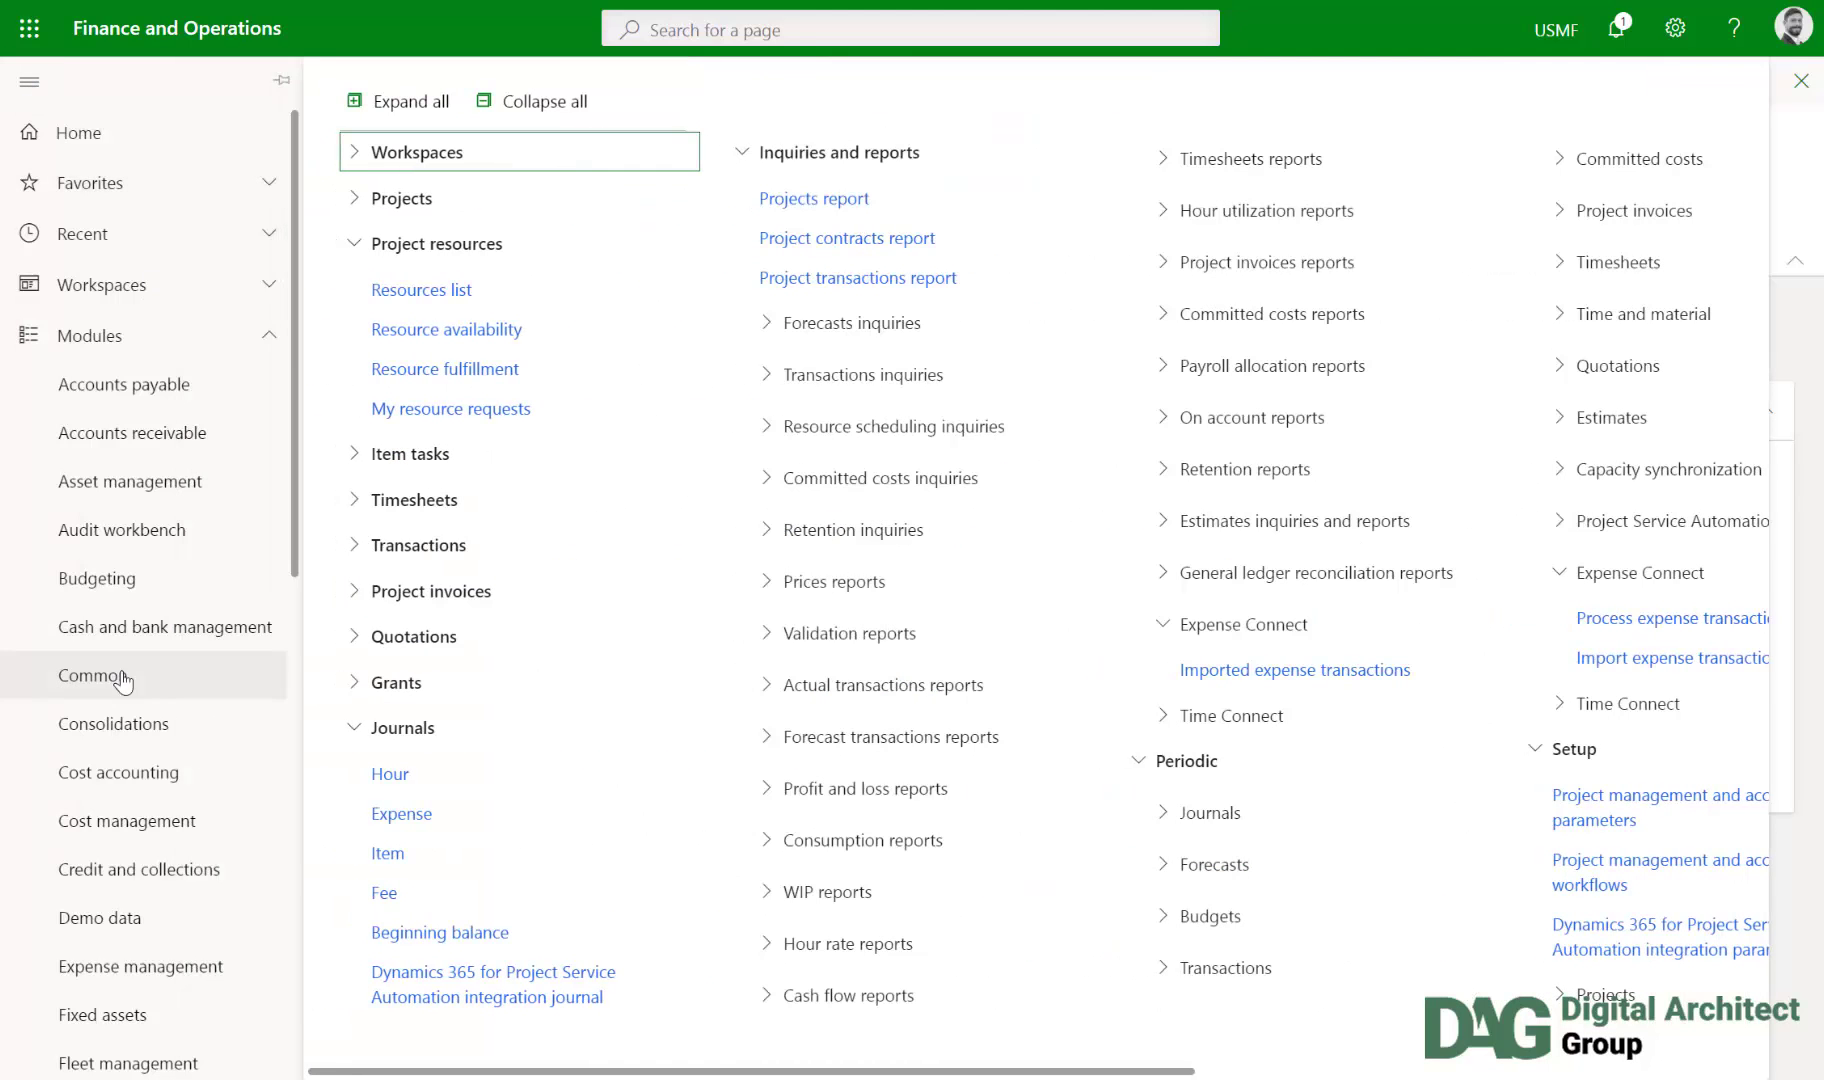
pyautogui.scroll(-10, 135, 730)
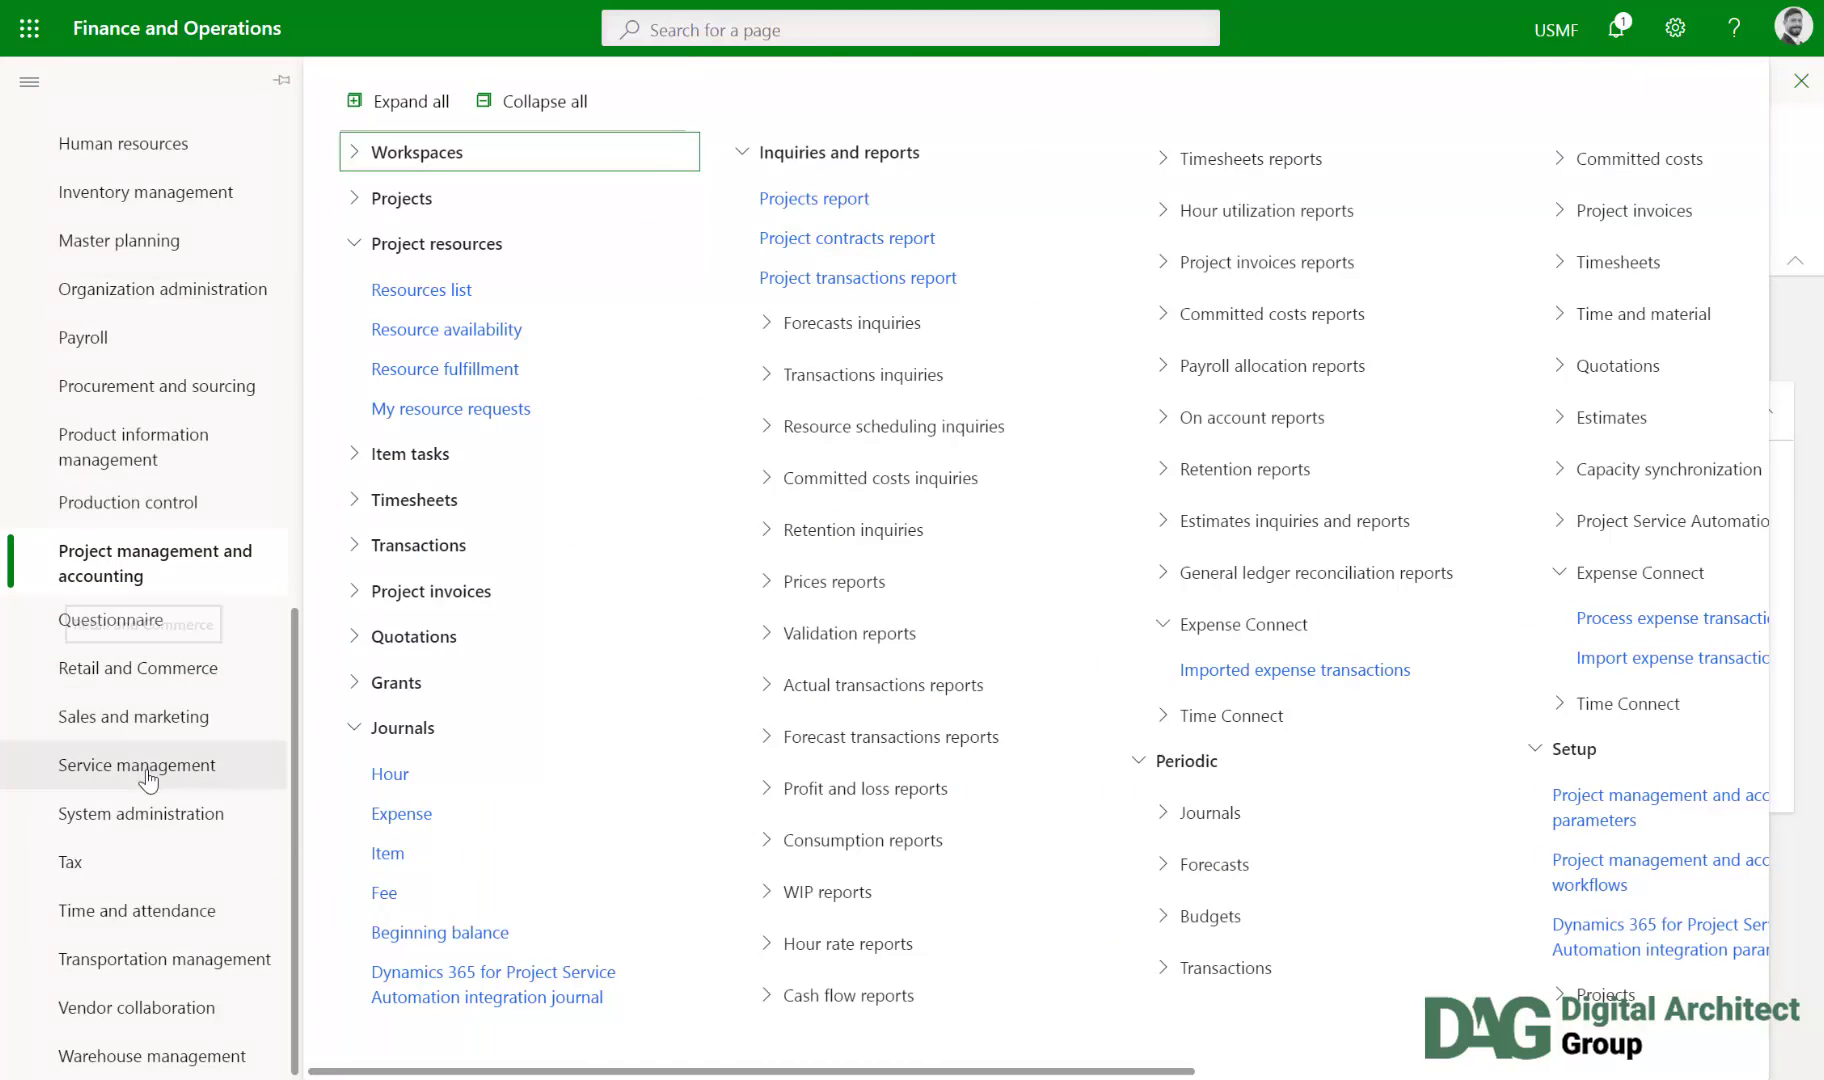
pyautogui.click(163, 818)
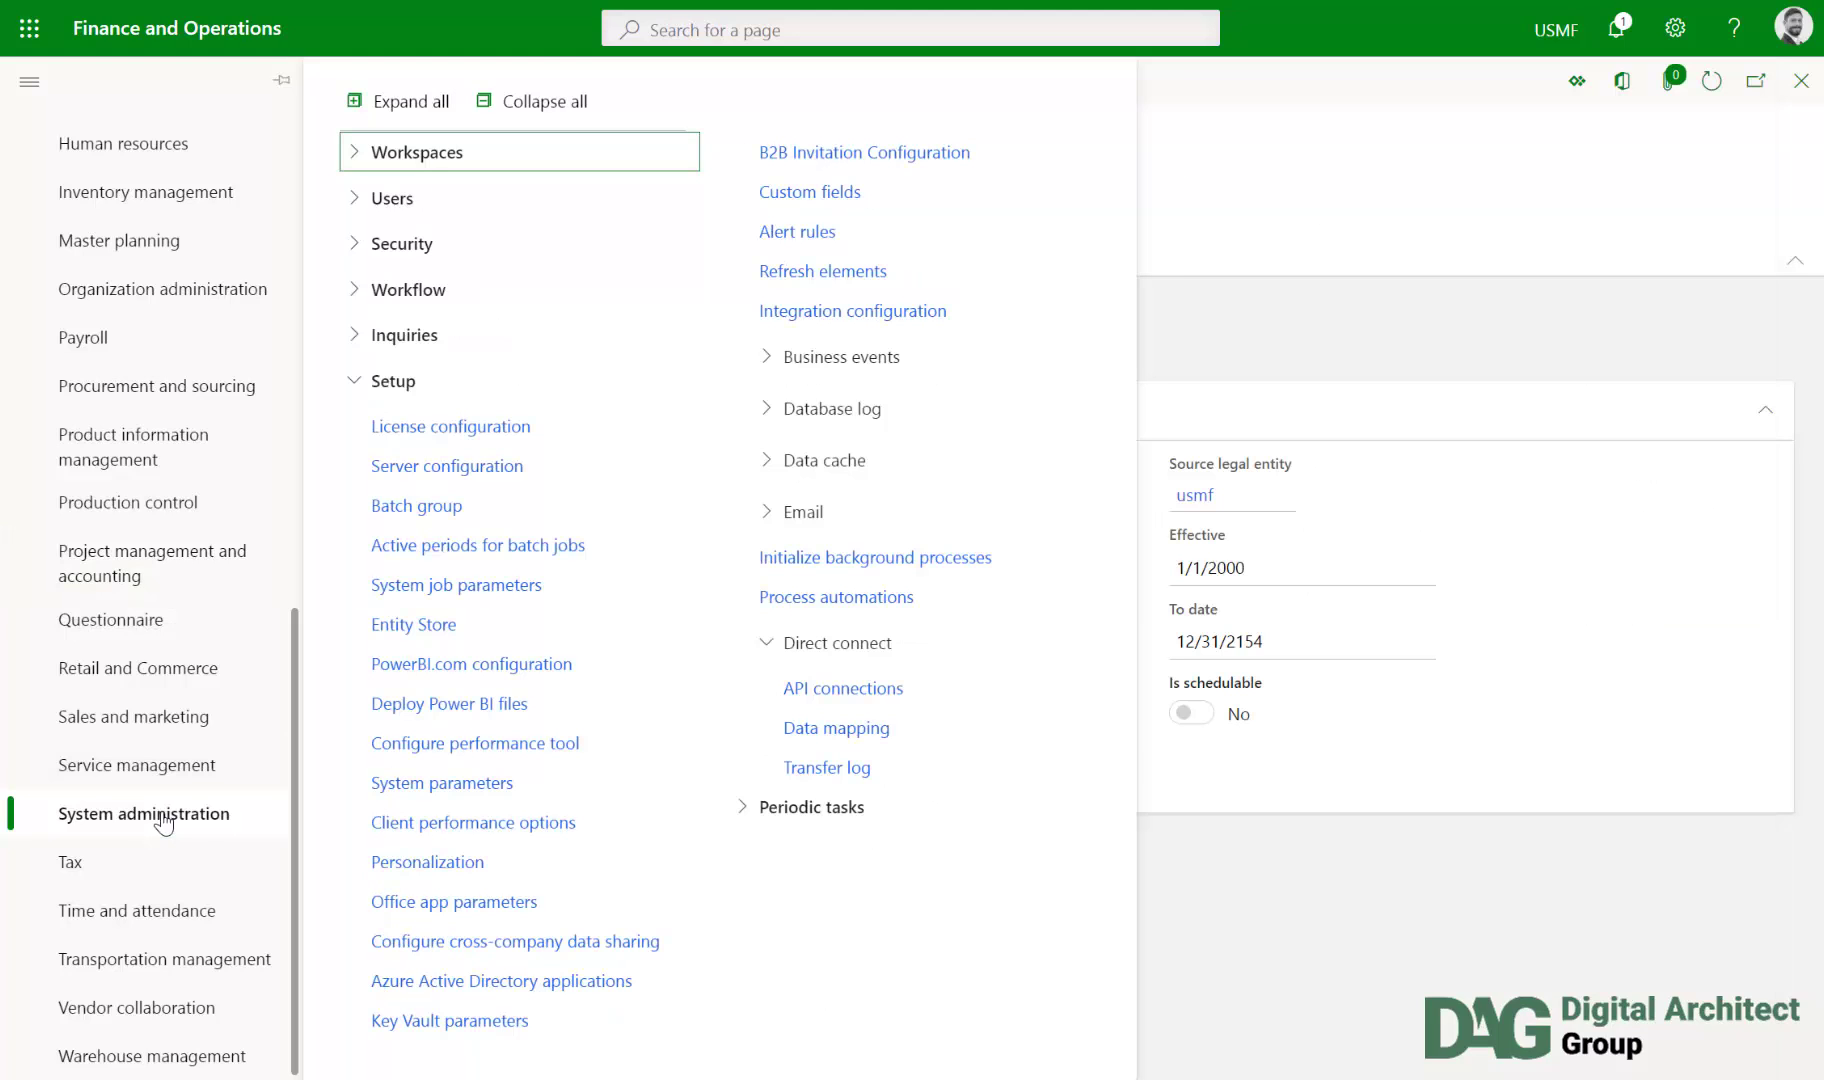
pyautogui.click(390, 198)
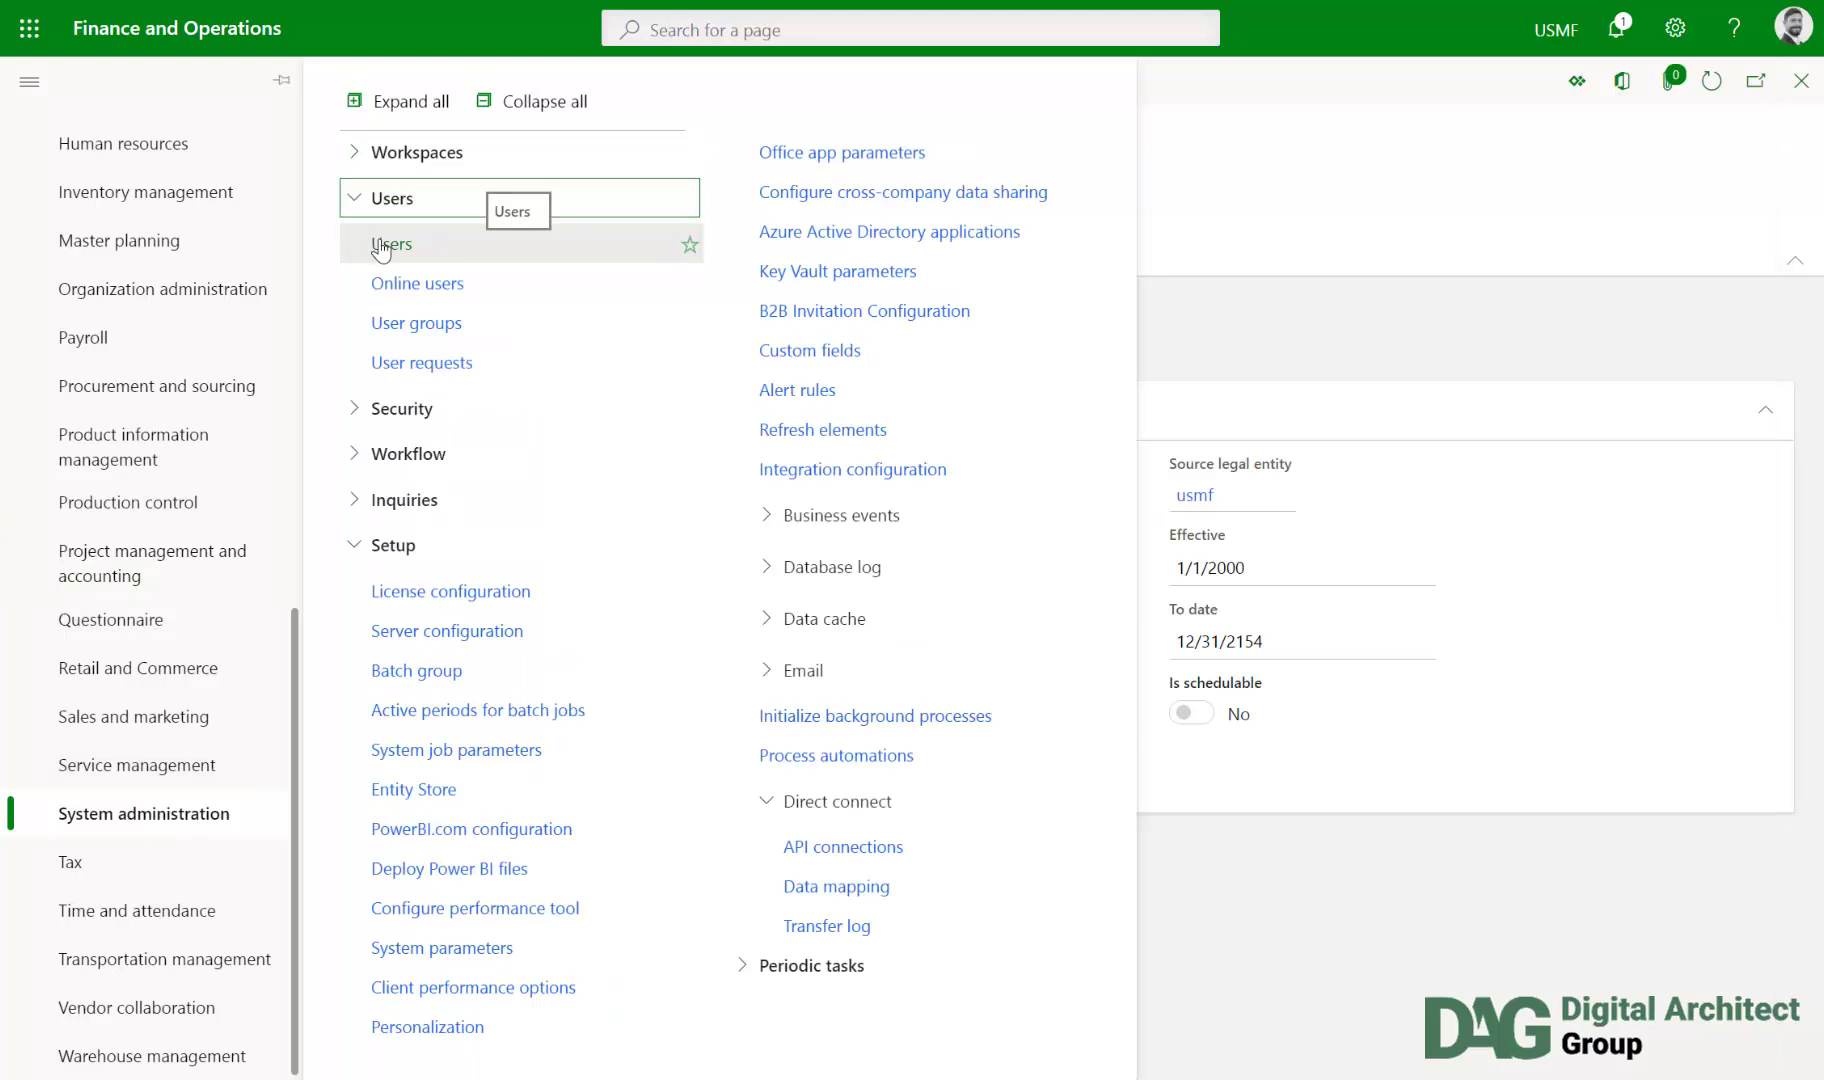
pyautogui.click(381, 247)
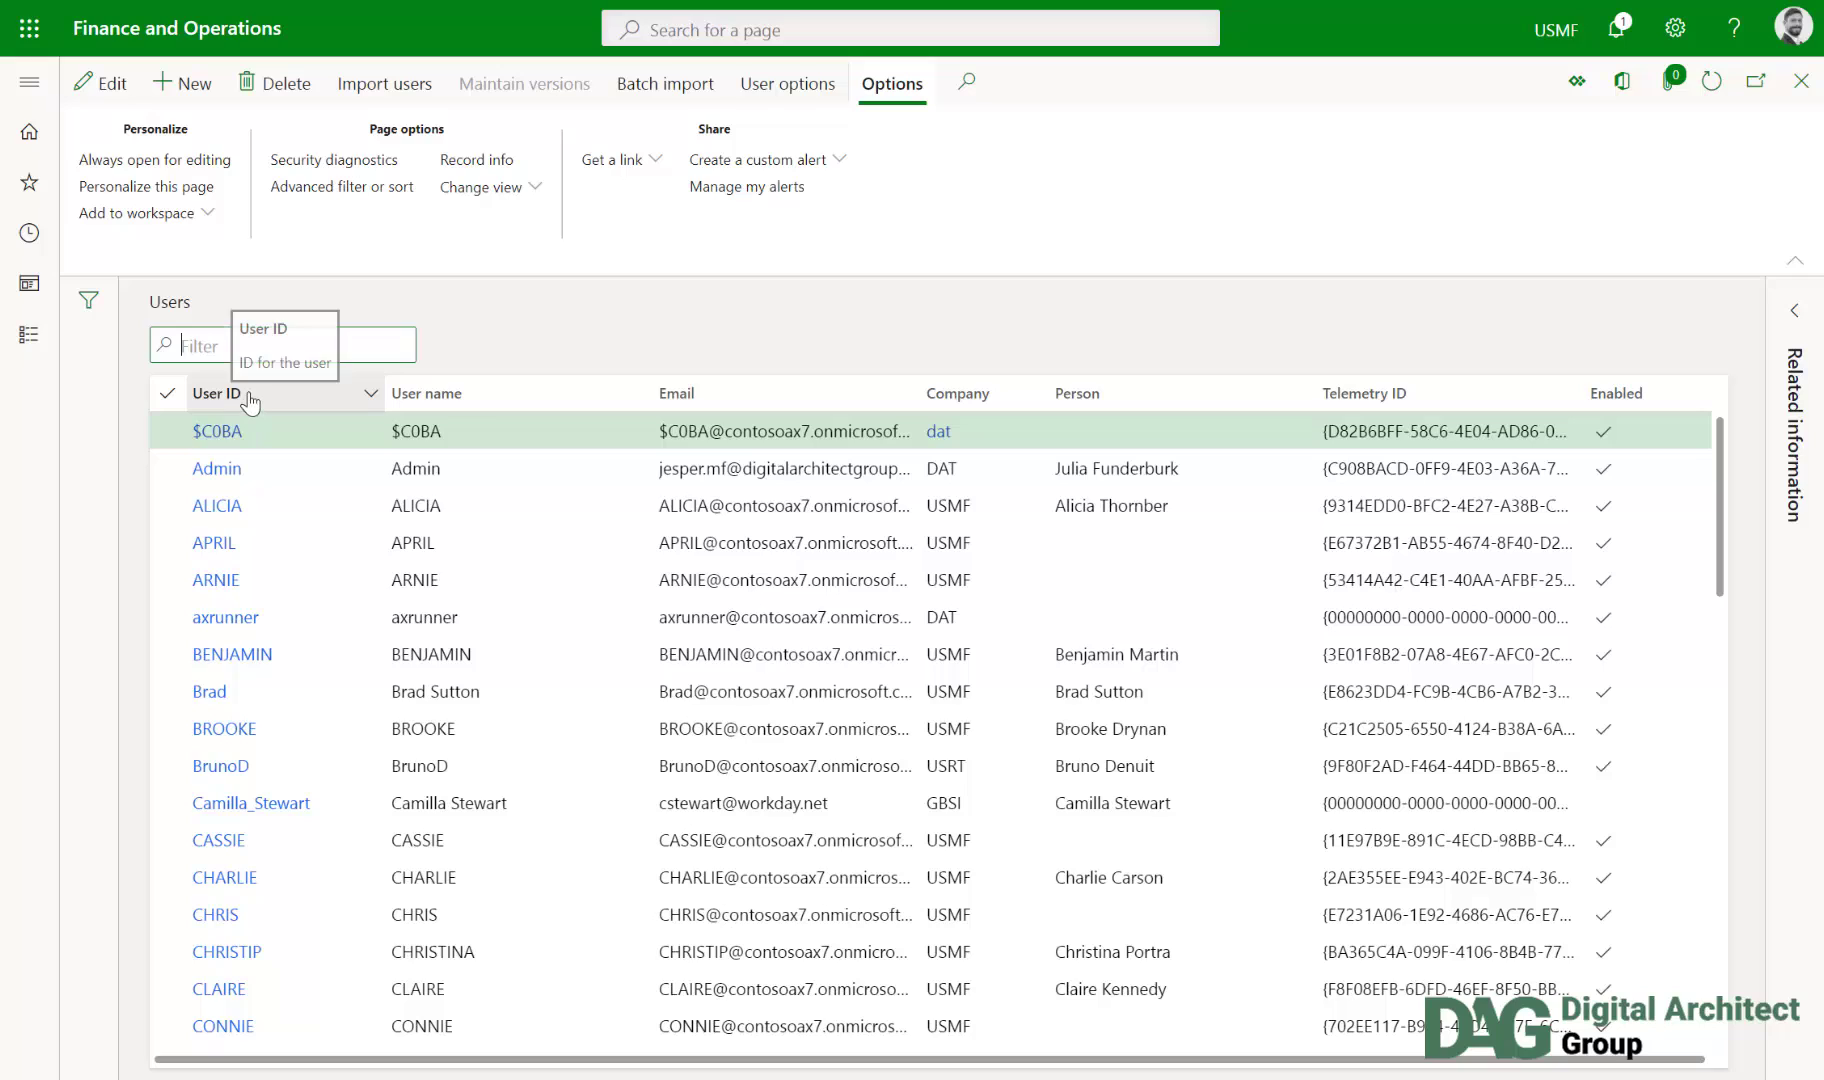
# Step: Filter User ID to begin with the worker's first name, showing their USMF user
pyautogui.click(247, 403)
pyautogui.write('logan')
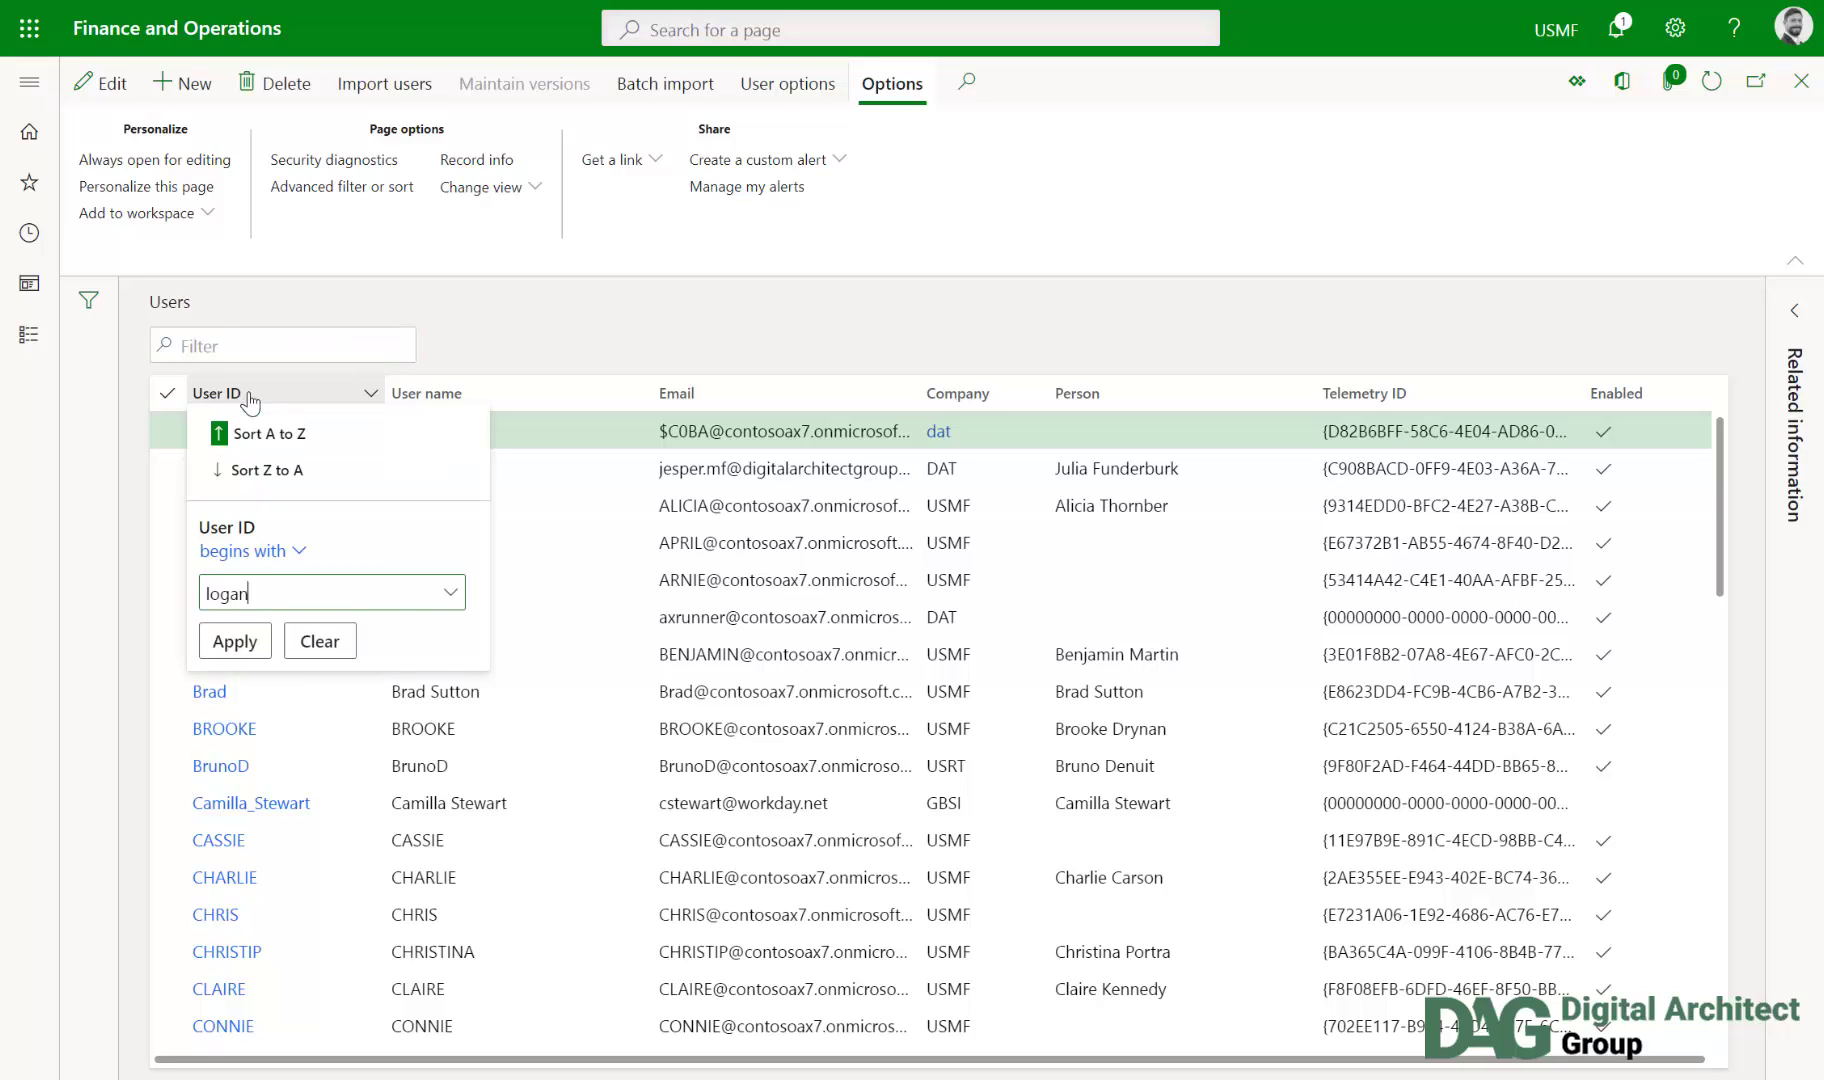
pyautogui.press('Return')
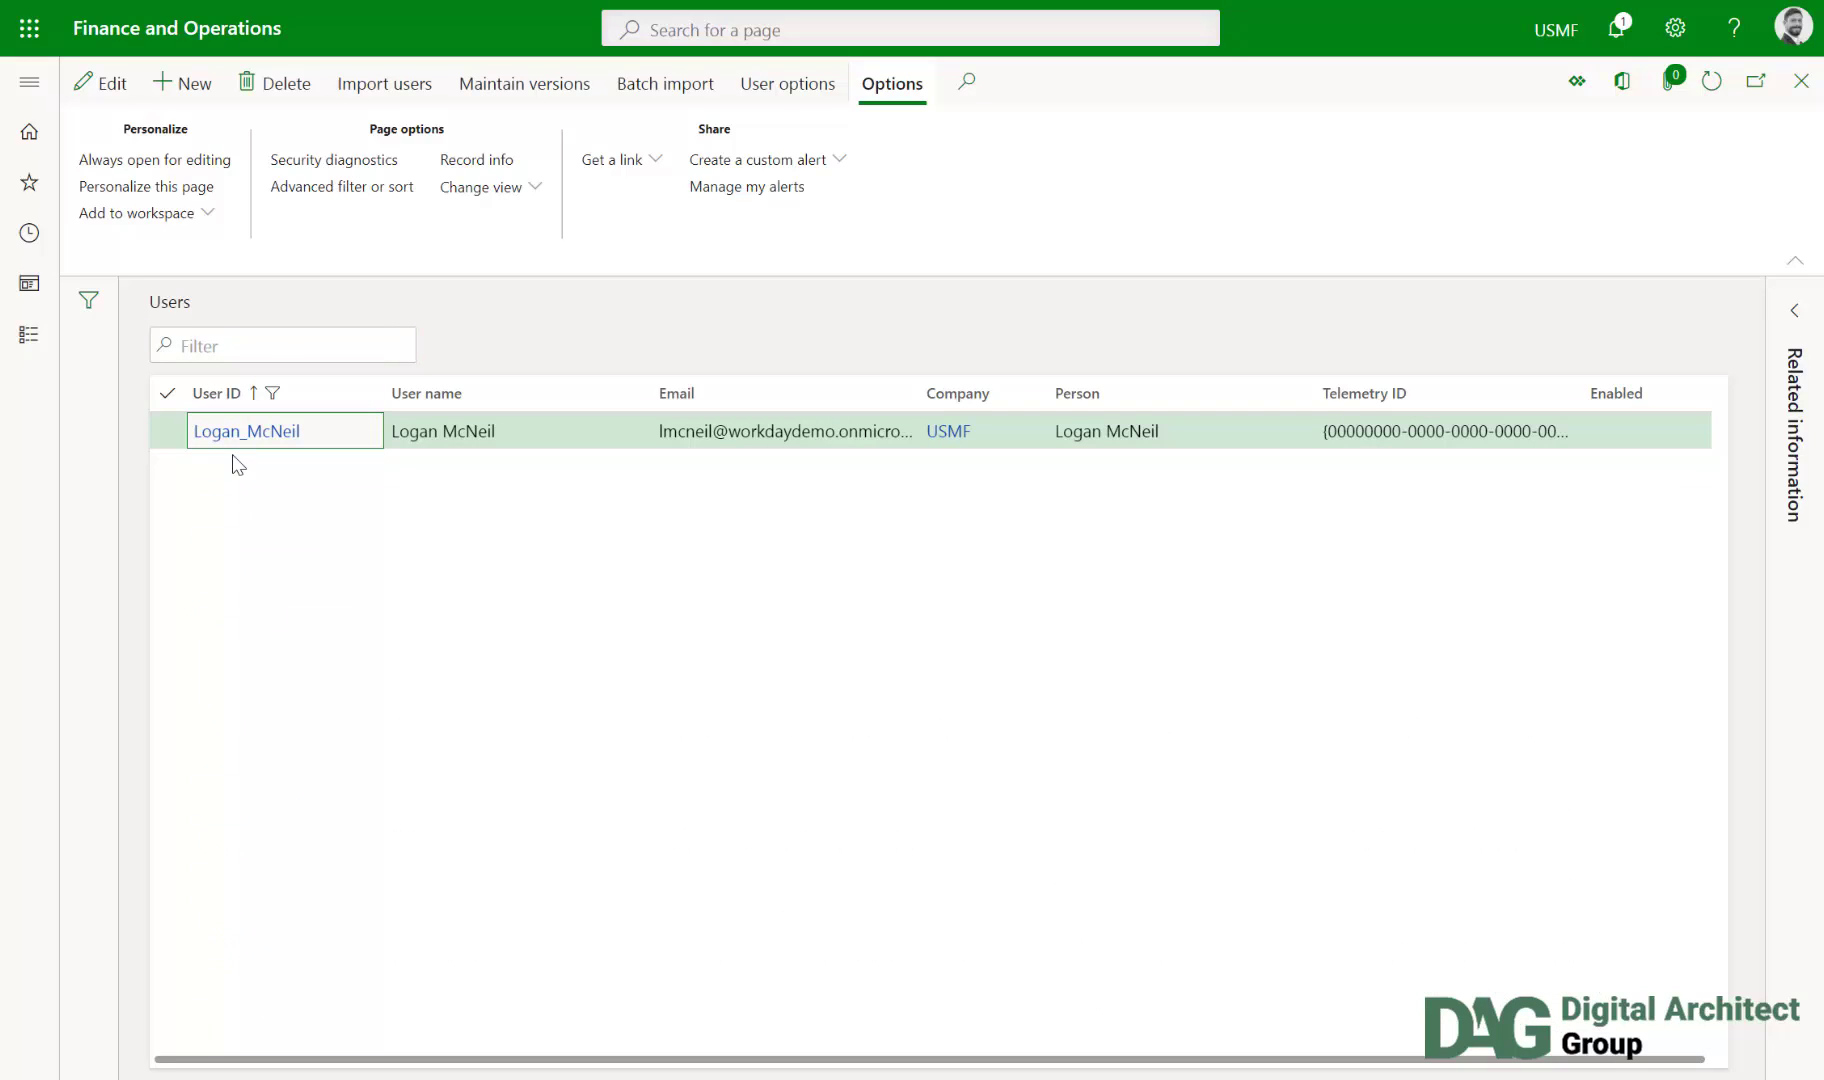